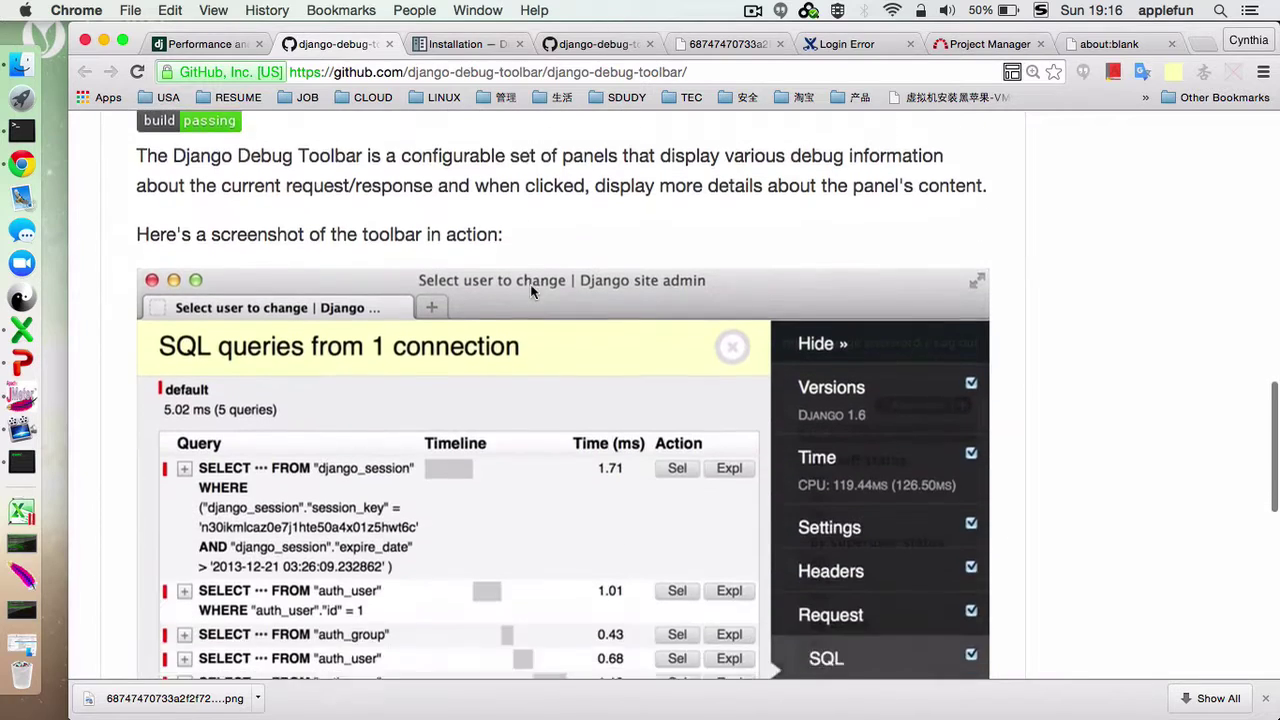
- Check the django-debug-toolbar GitHub readme for the current toolbar version and the Django versions it supports
left_click(466, 44)
scroll(690, 385, "down", 2)
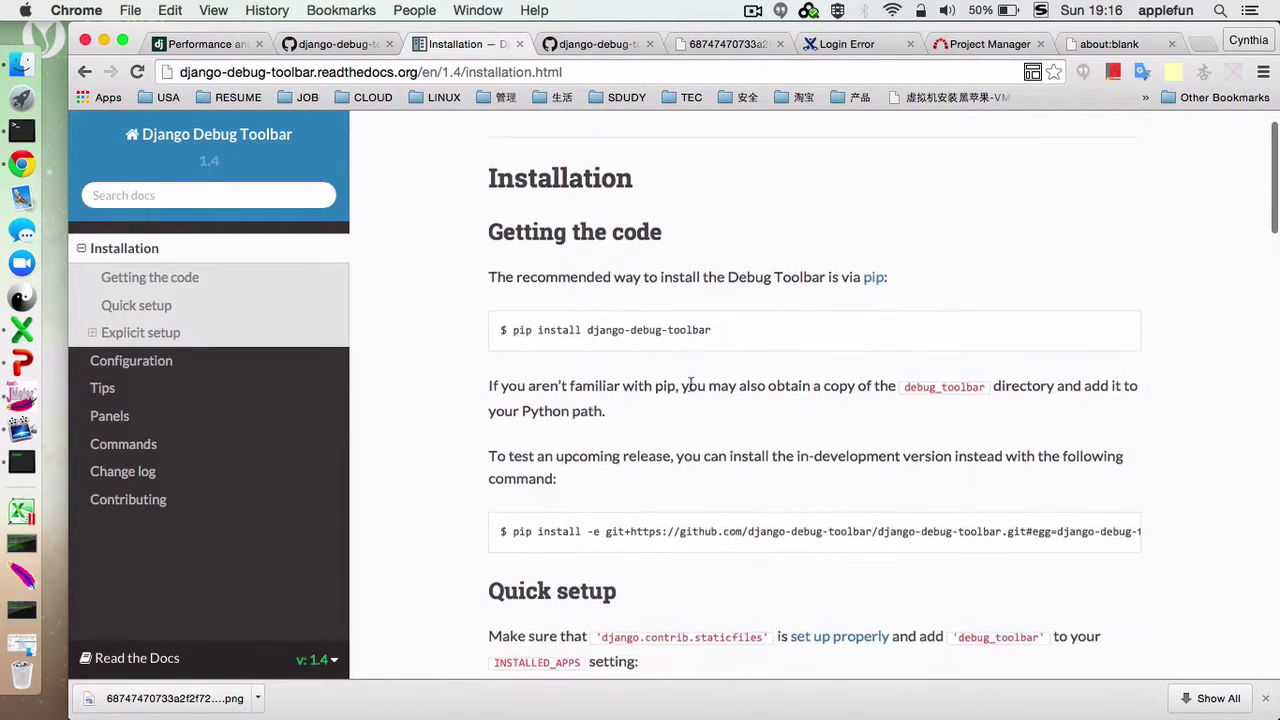
left_click(365, 46)
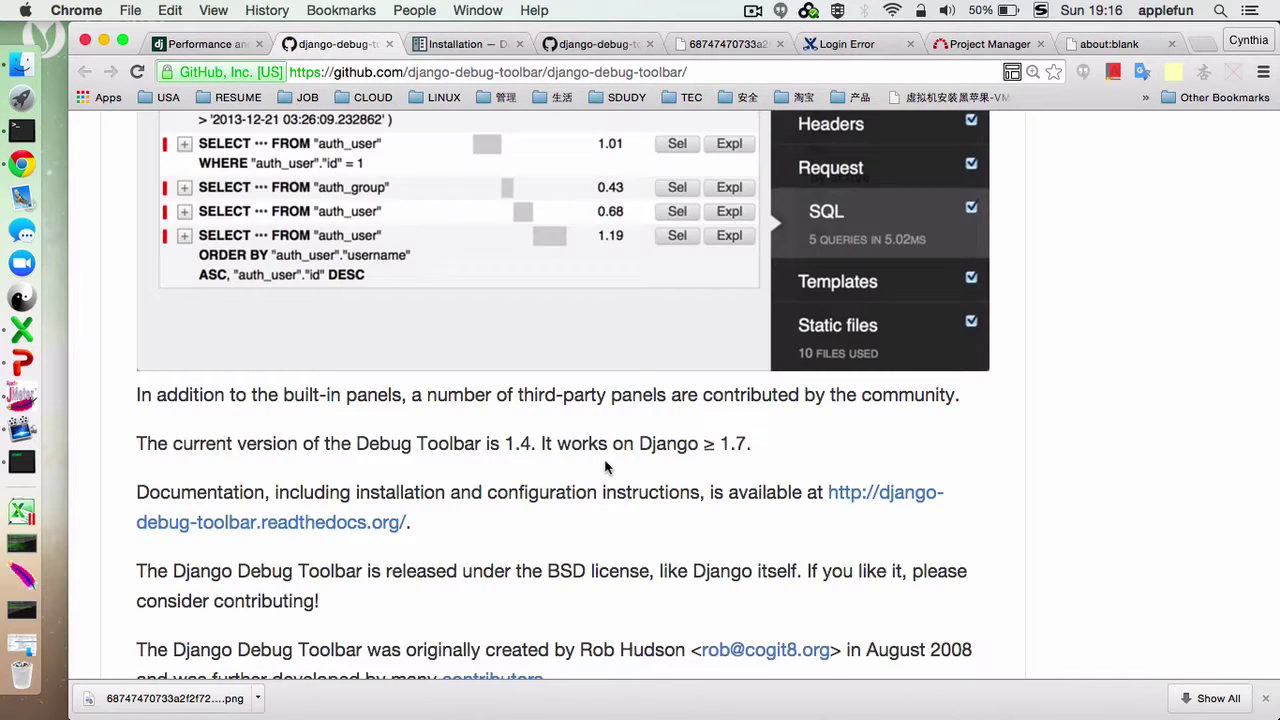
scroll(608, 466, "down", 5)
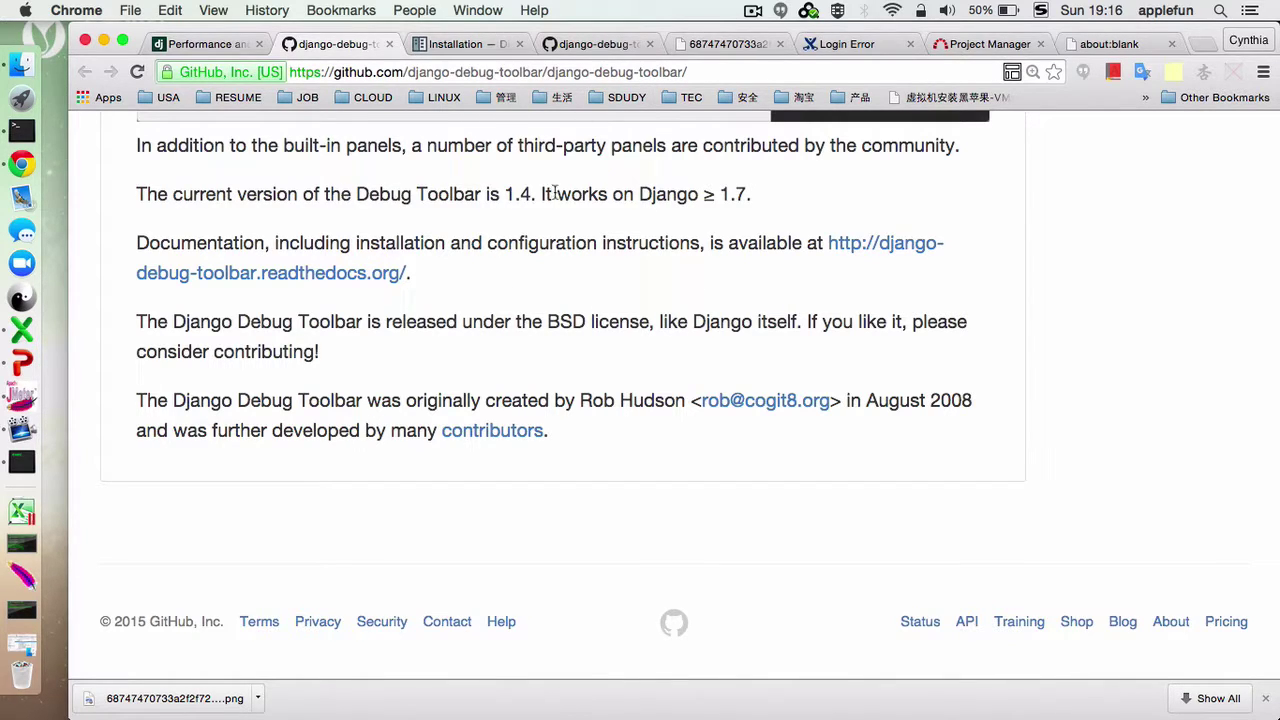
- Read the "Getting the code" and "Quick setup" sections of the Django Debug Toolbar installation documentation
left_click(482, 46)
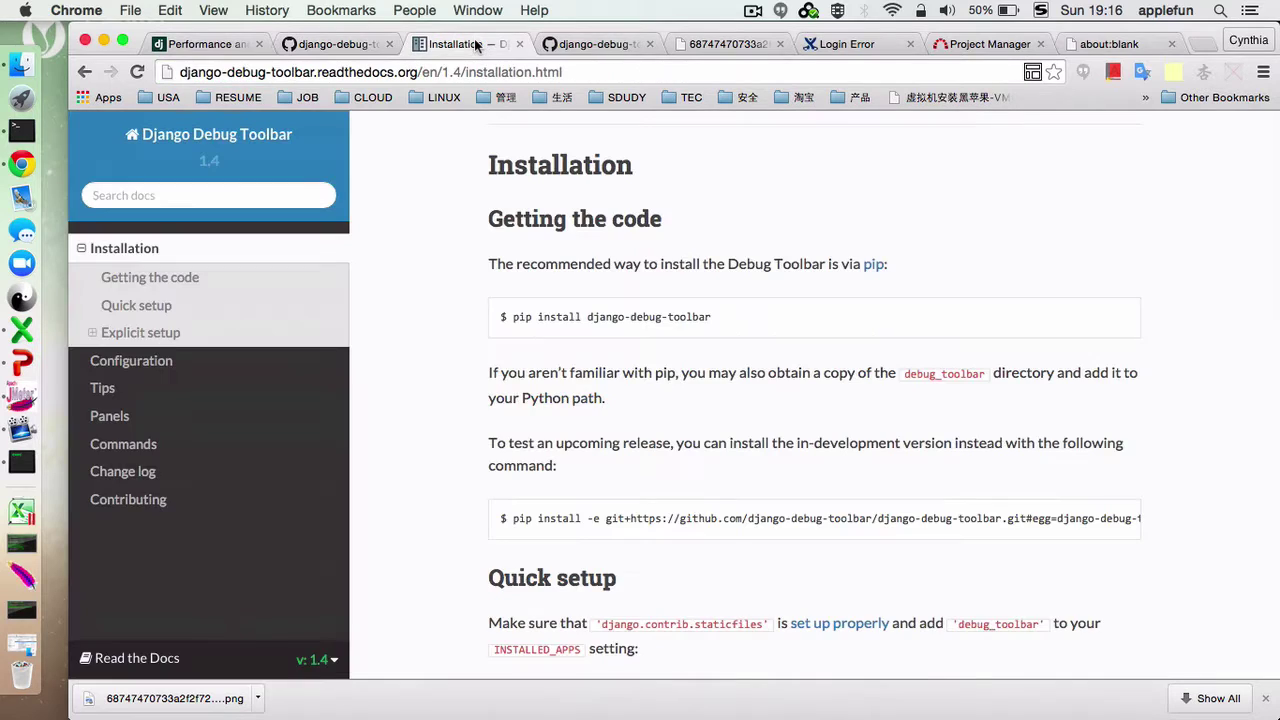
scroll(571, 287, "up", 2)
scroll(571, 287, "down", 2)
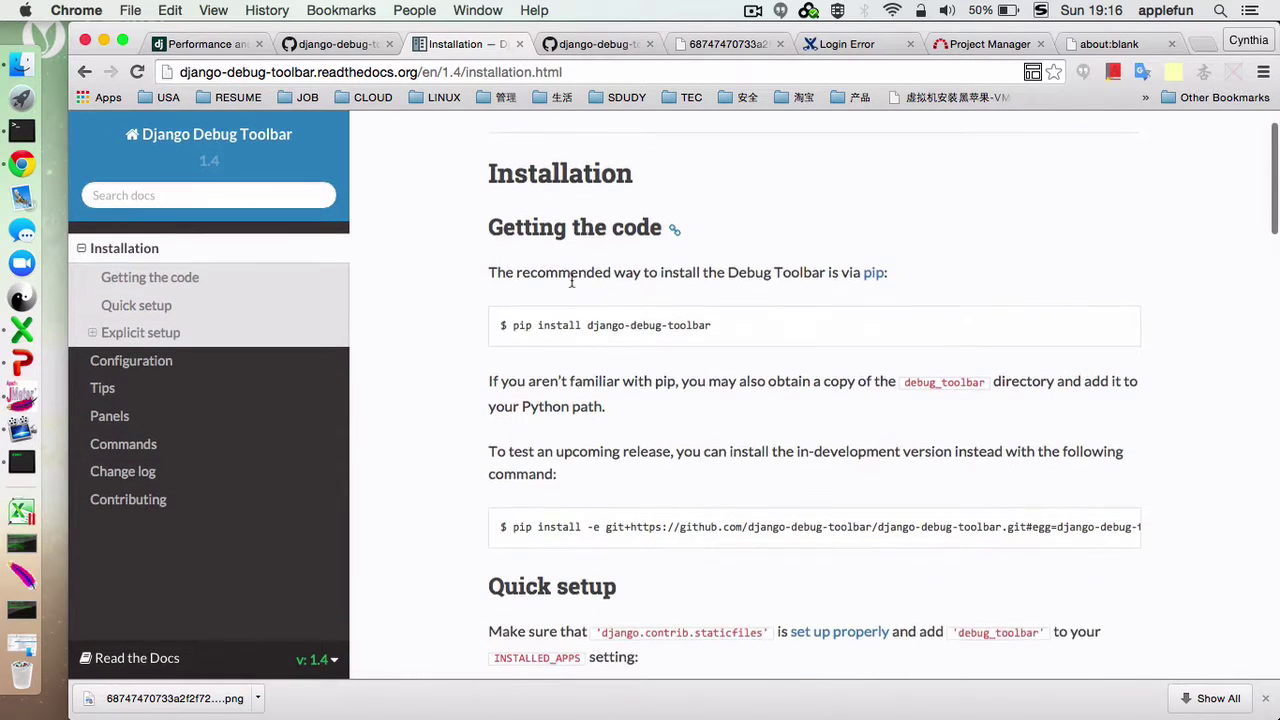
scroll(571, 287, "down", 1)
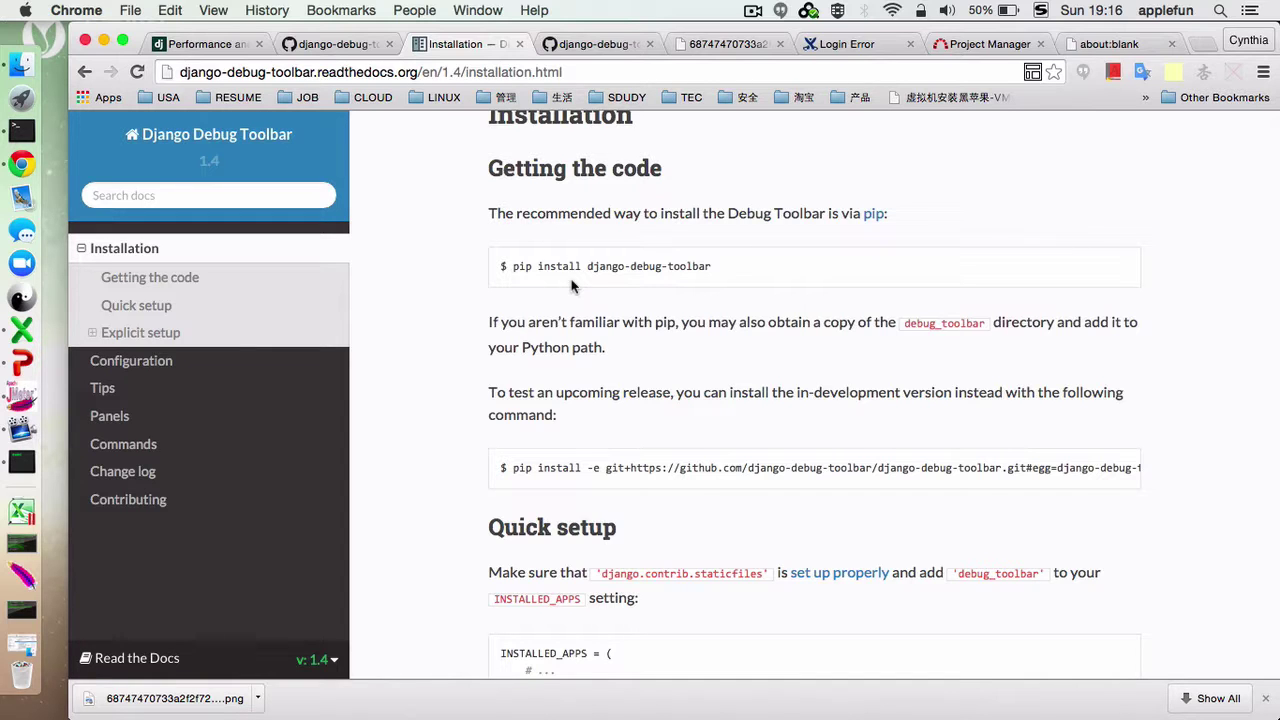
scroll(654, 452, "down", 2)
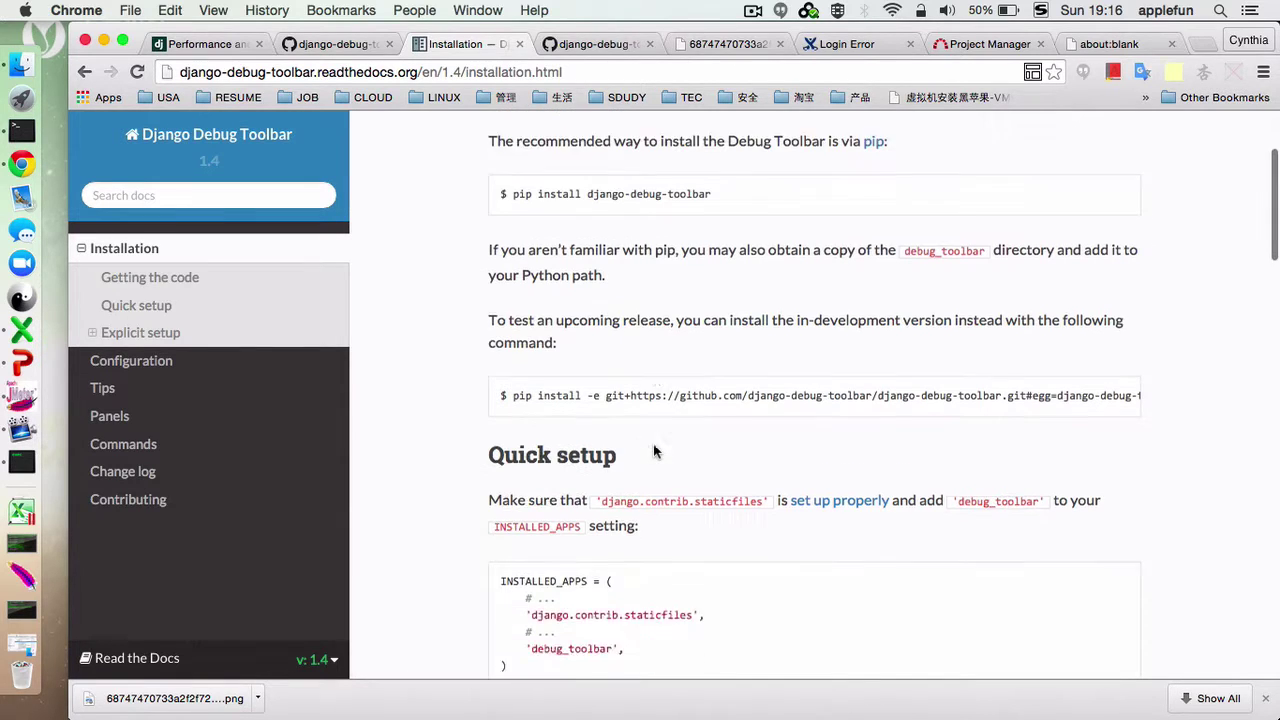
scroll(654, 452, "down", 6)
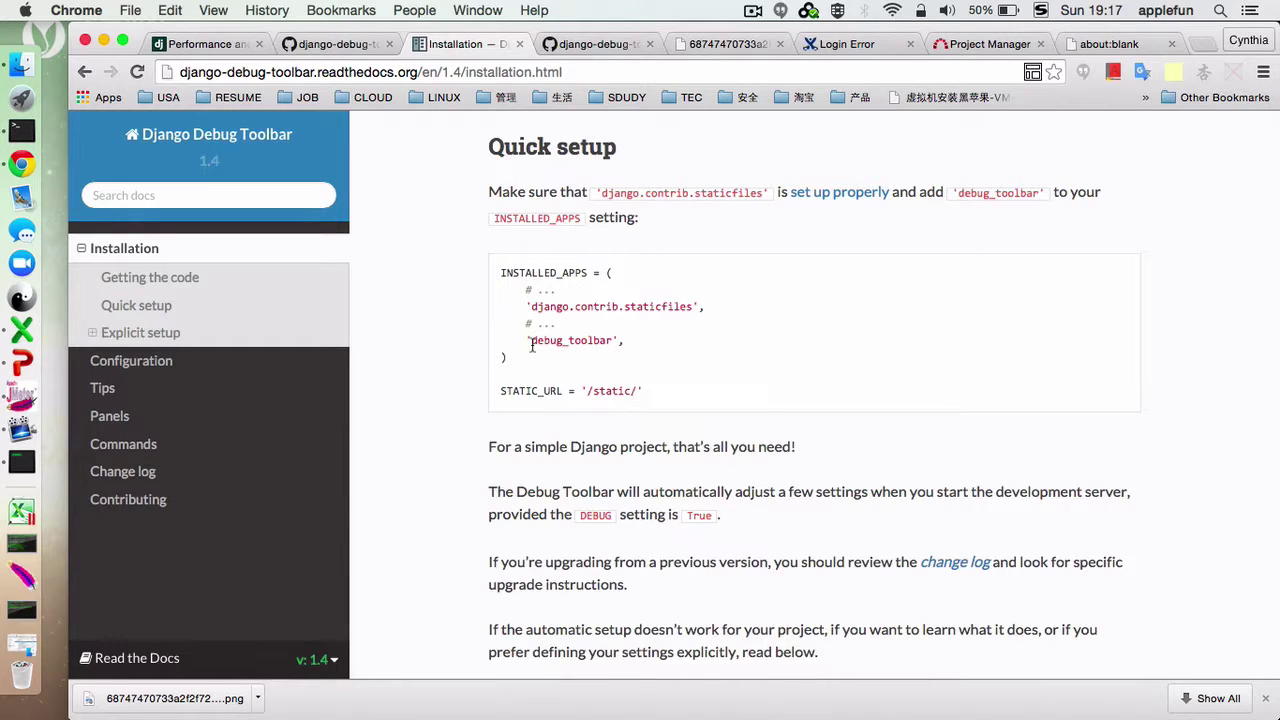
- Read the automatic setup notes, the DEBUG_TOOLBAR_PATCH_SETTINGS line and the URLconf code under "Explicit setup"
scroll(712, 428, "down", 10)
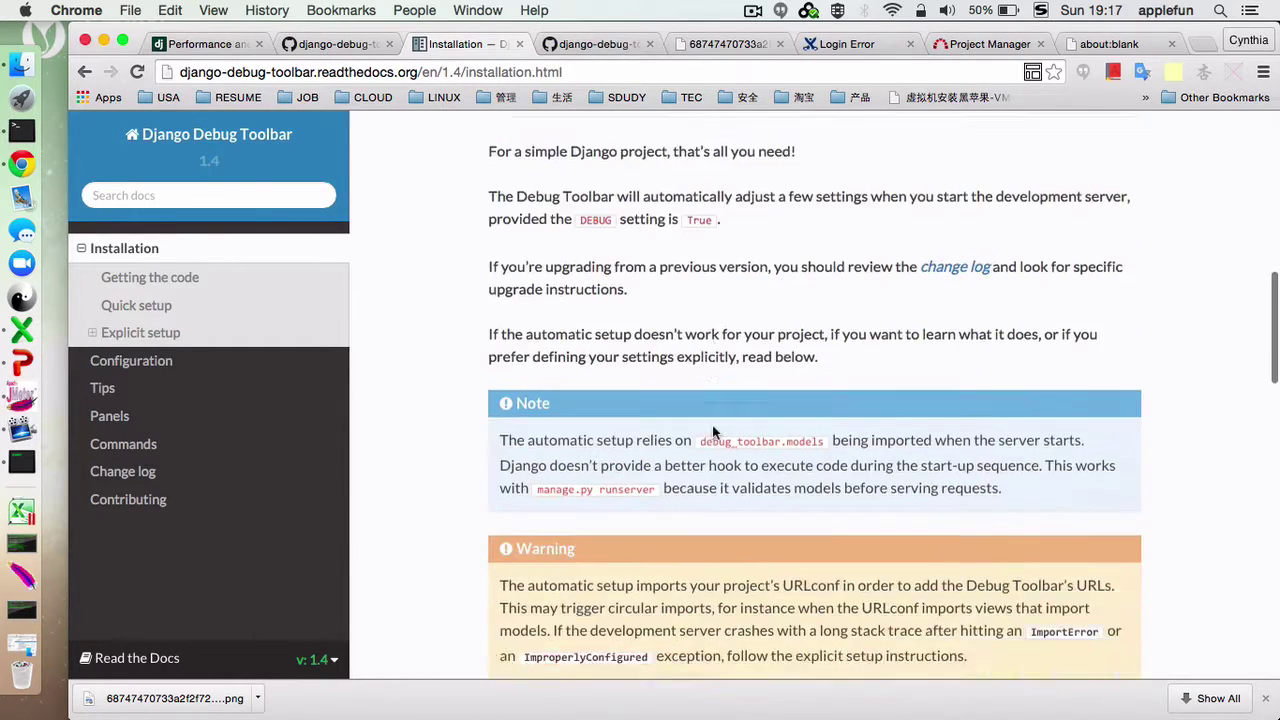
scroll(712, 432, "down", 8)
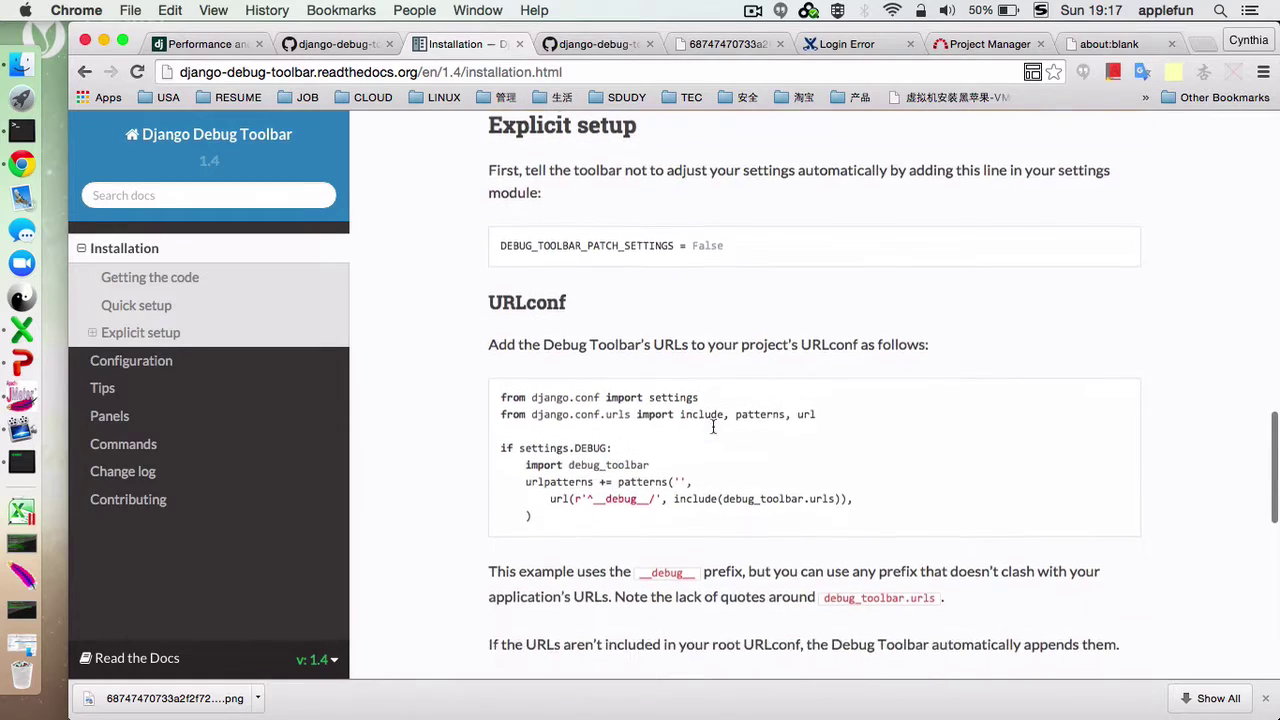
scroll(730, 278, "up", 2)
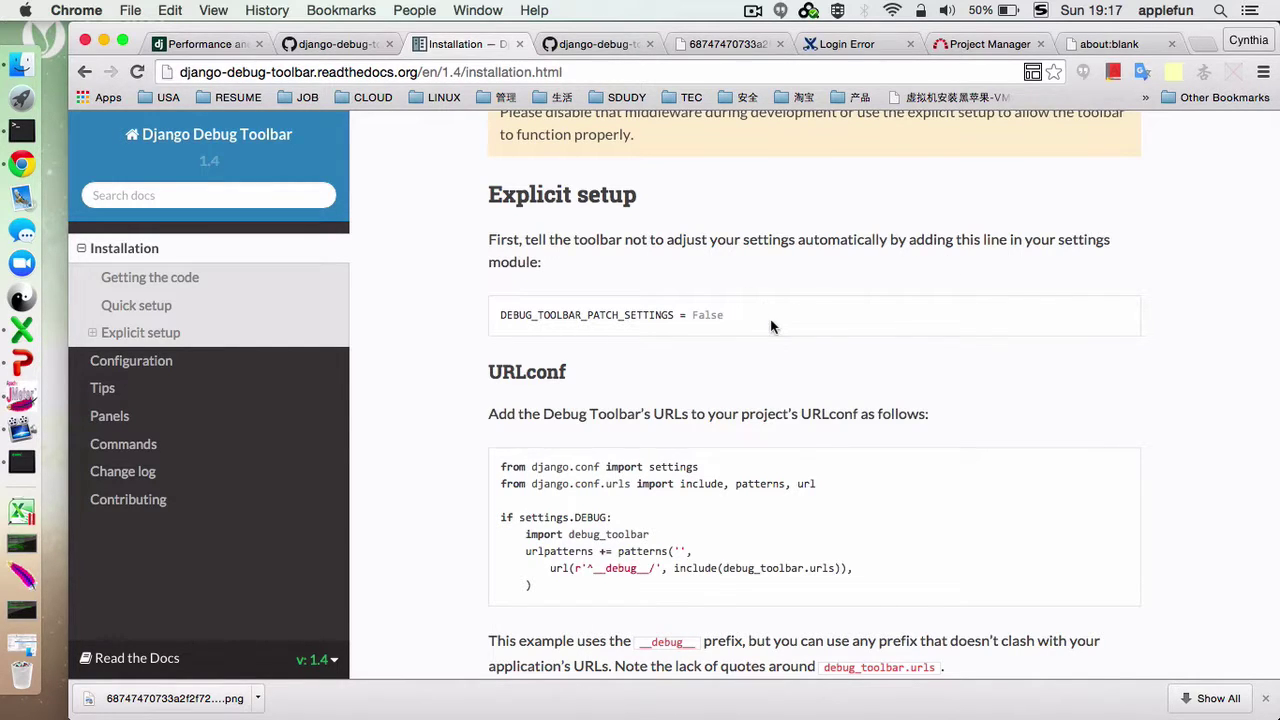
scroll(770, 325, "down", 3)
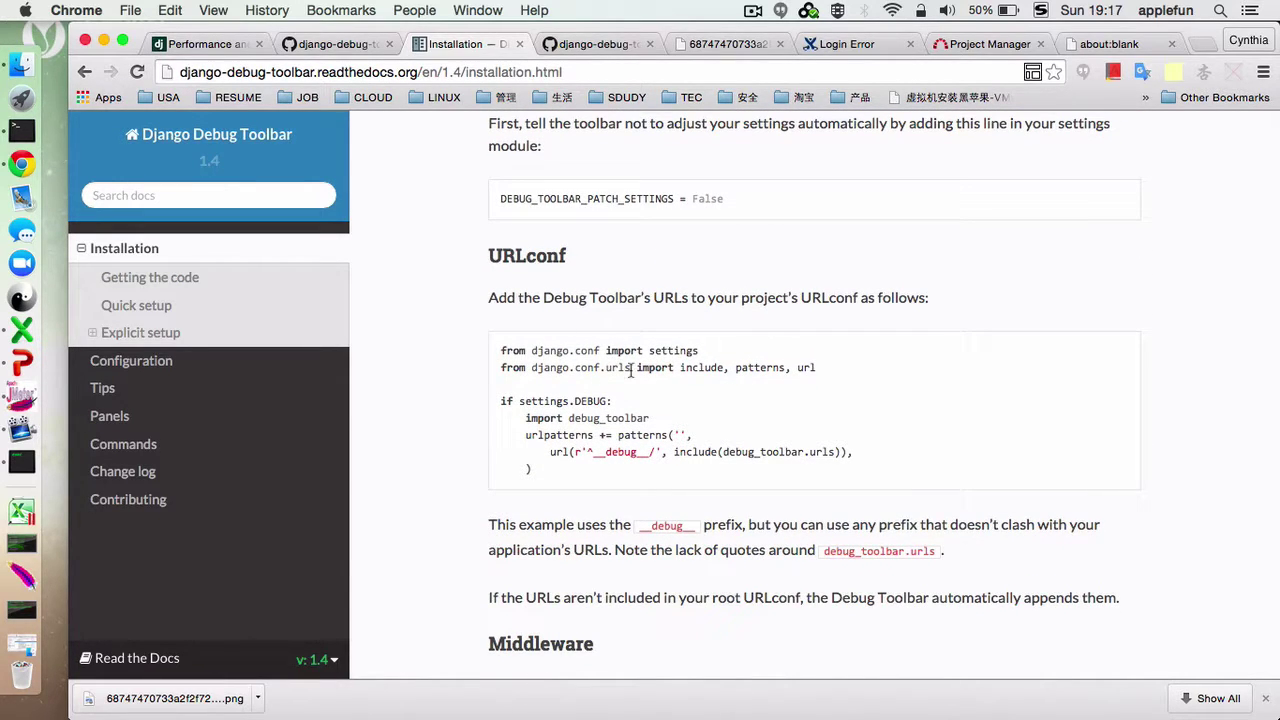
scroll(893, 427, "down", 1)
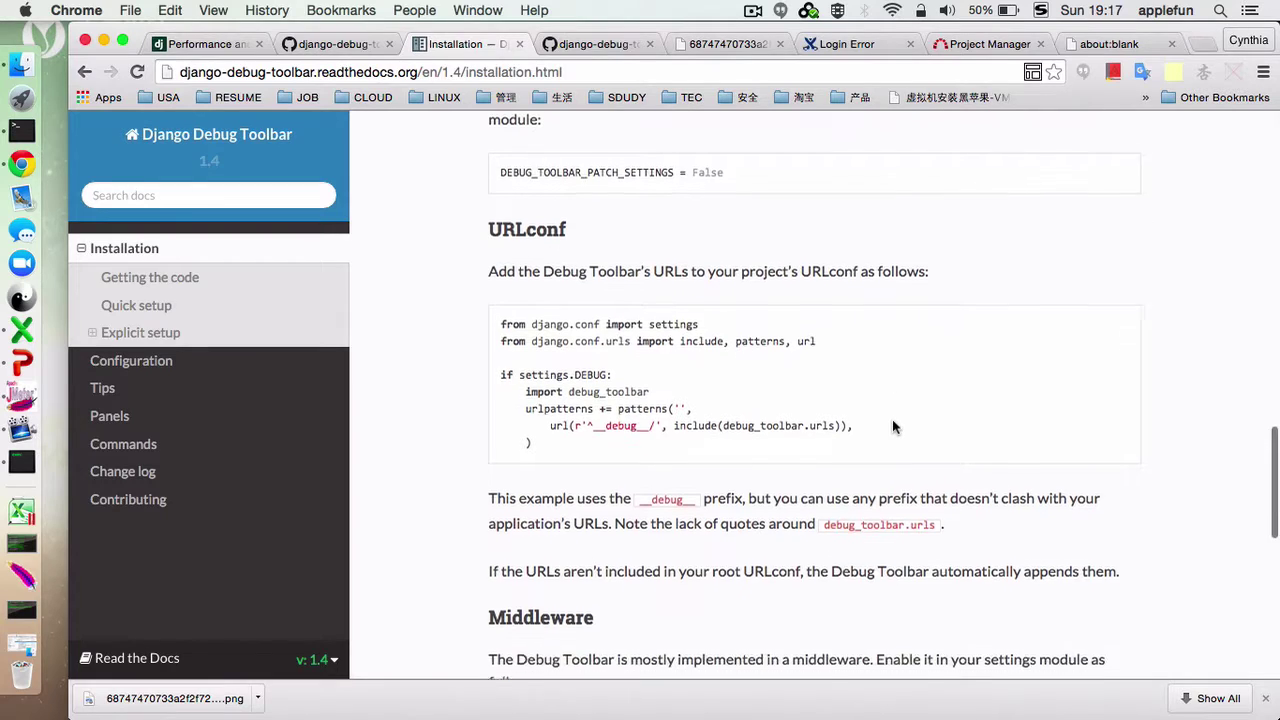
scroll(893, 427, "down", 1)
scroll(893, 427, "down", 3)
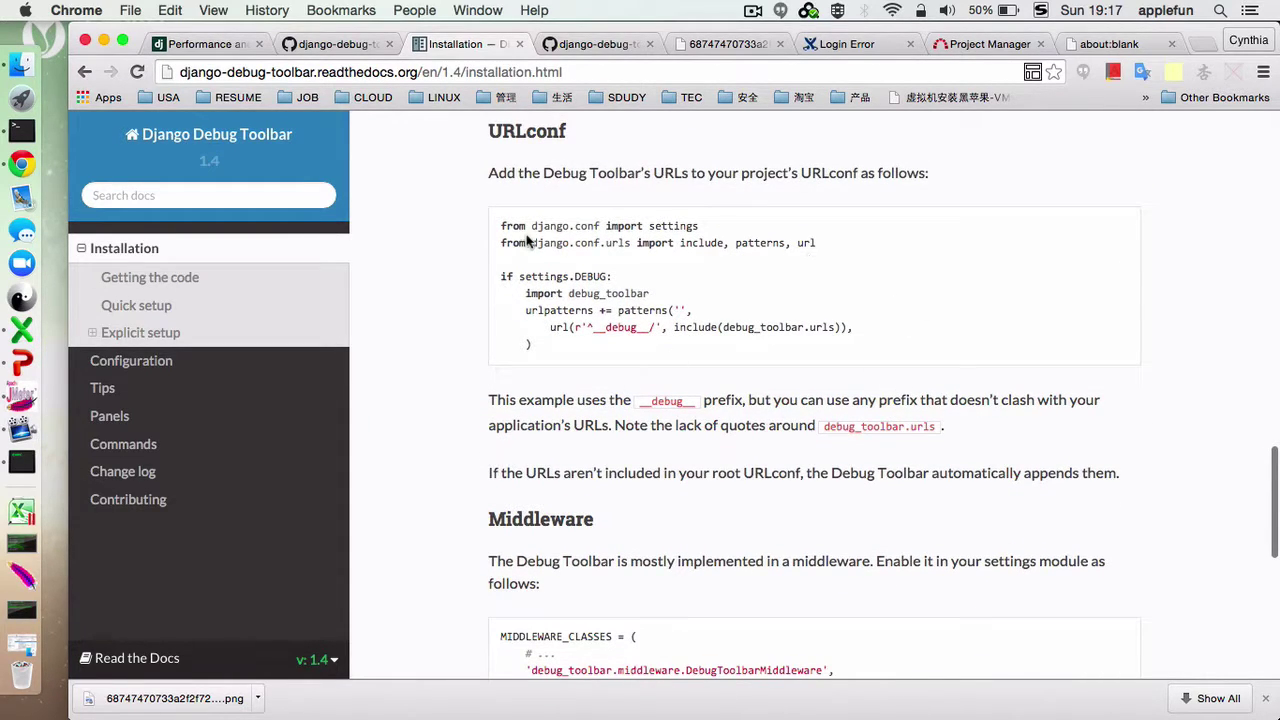
- Read the Middleware and Internal IPs sections of the installation documentation
scroll(700, 428, "down", 3)
scroll(700, 428, "down", 5)
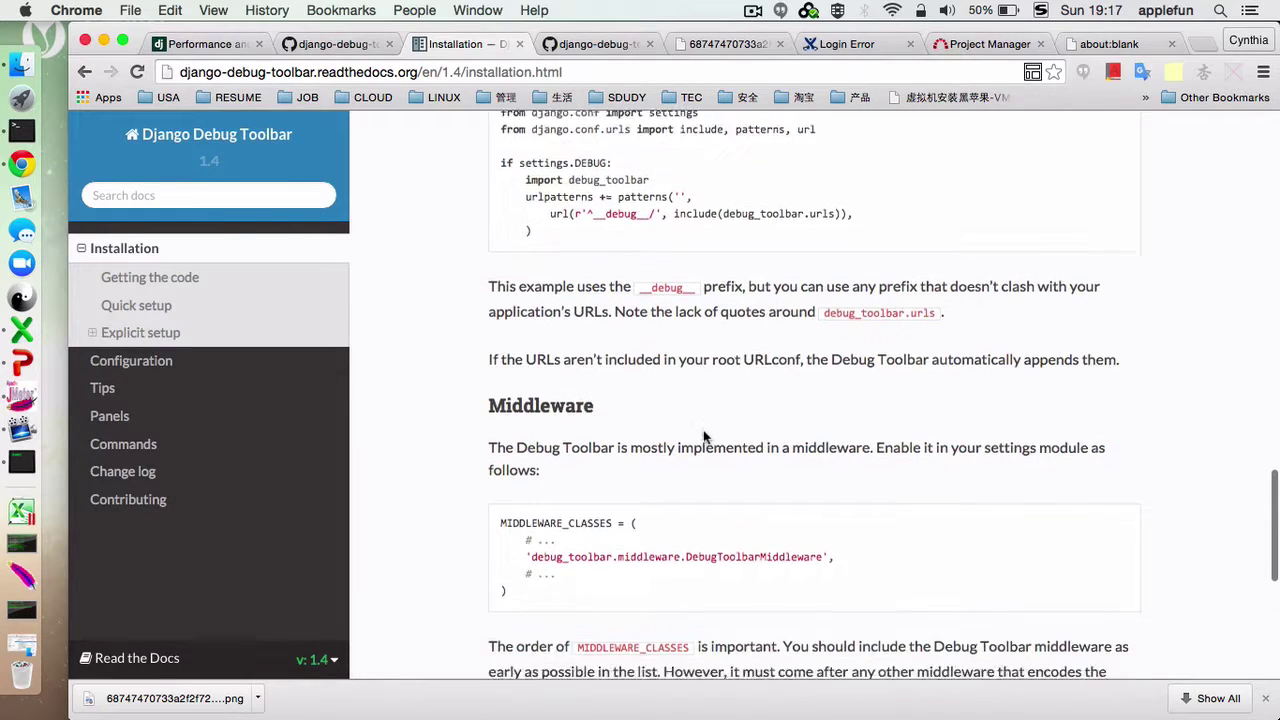
scroll(703, 437, "down", 2)
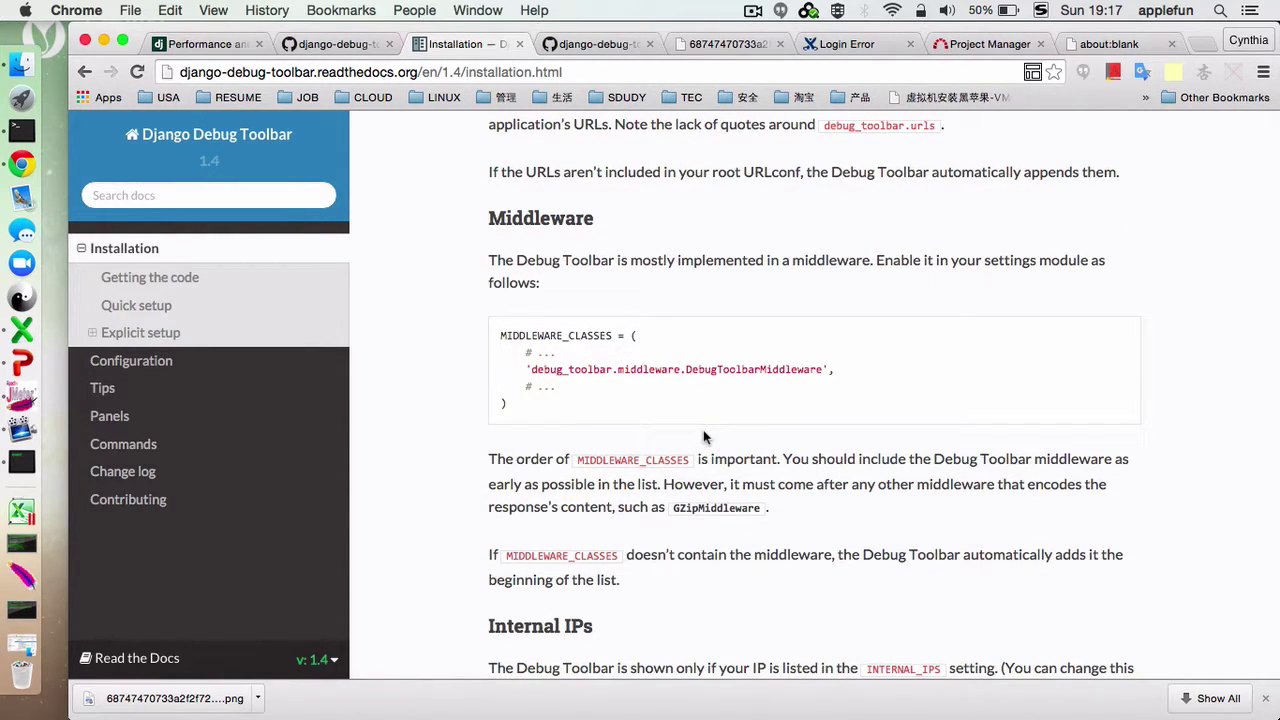
scroll(703, 437, "down", 2)
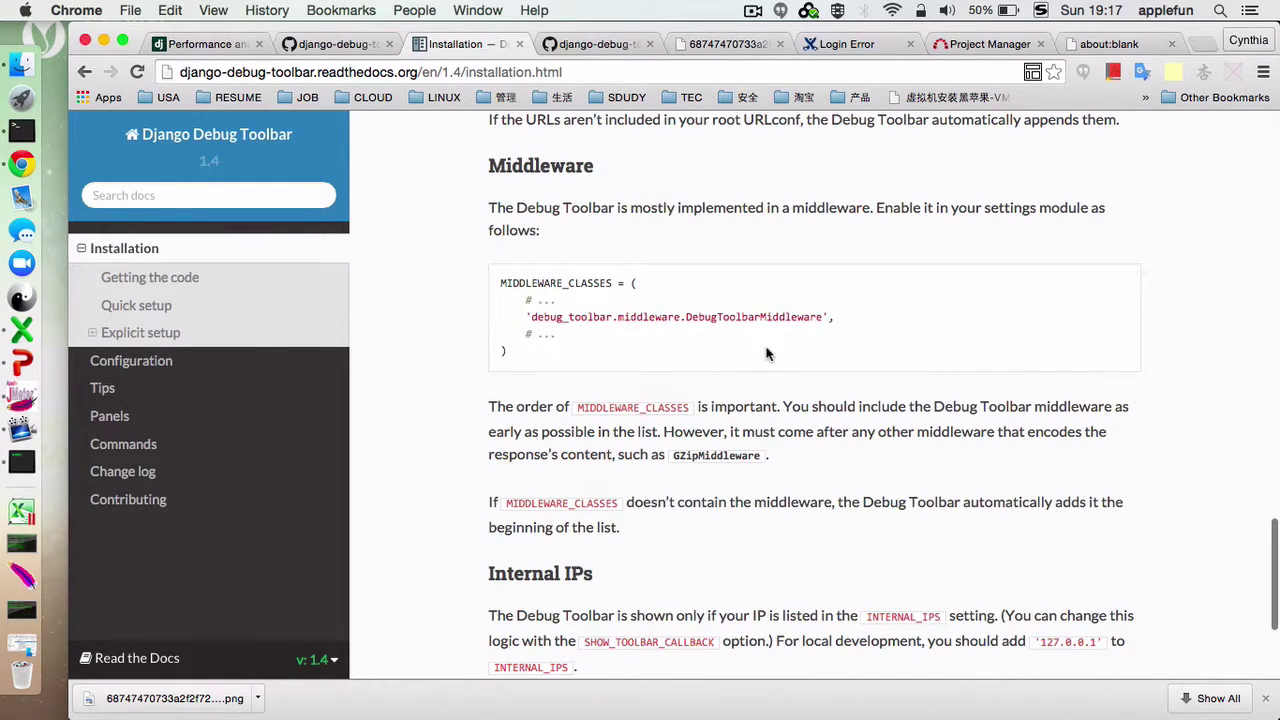
scroll(767, 353, "down", 5)
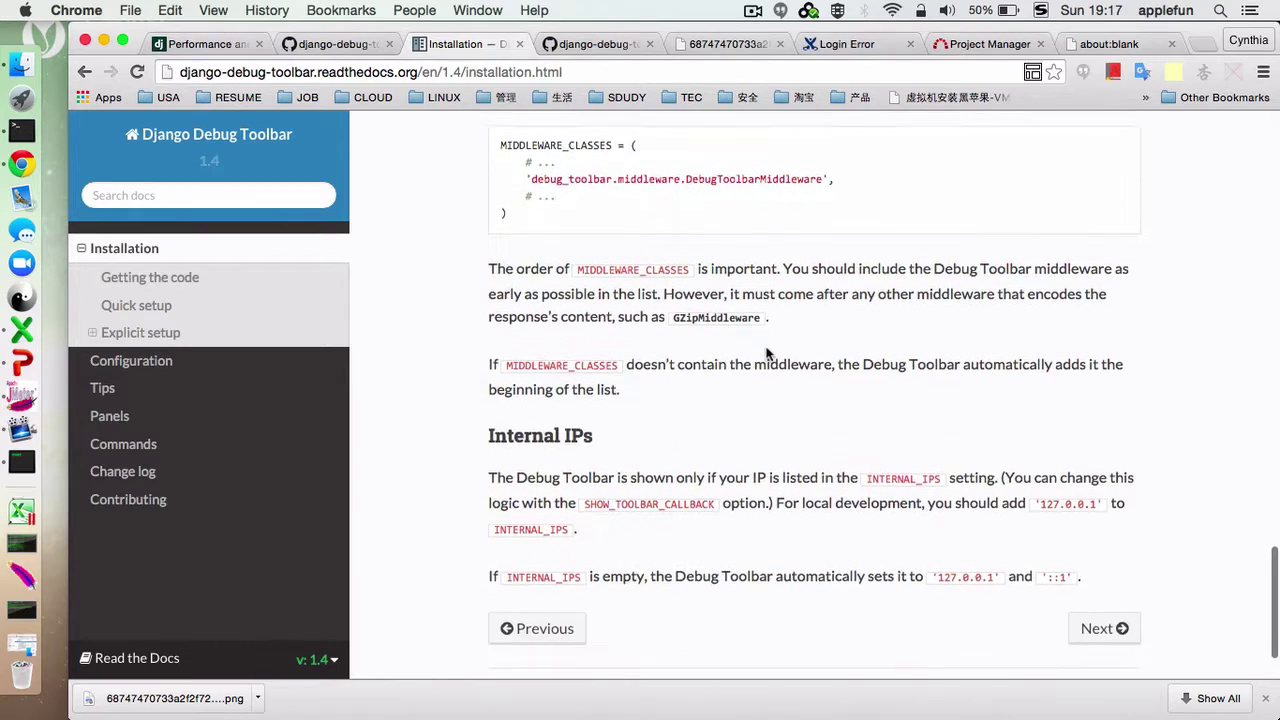
scroll(767, 353, "down", 1)
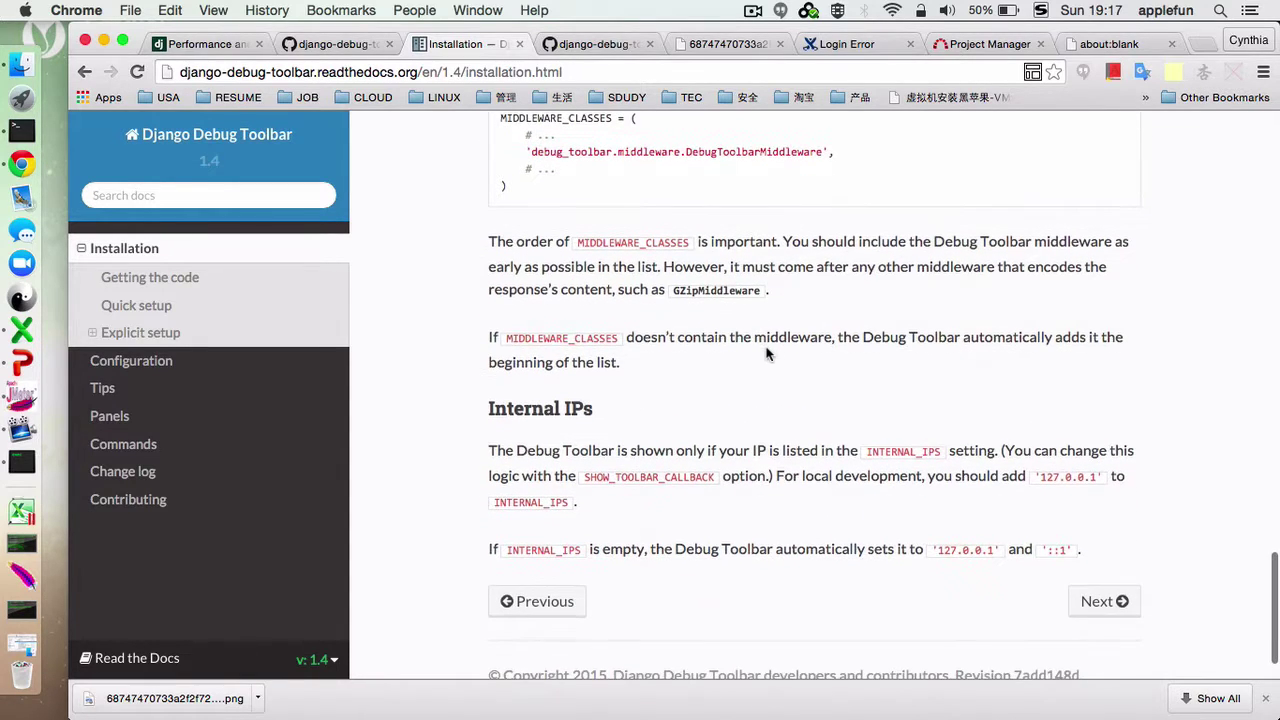
scroll(767, 353, "down", 2)
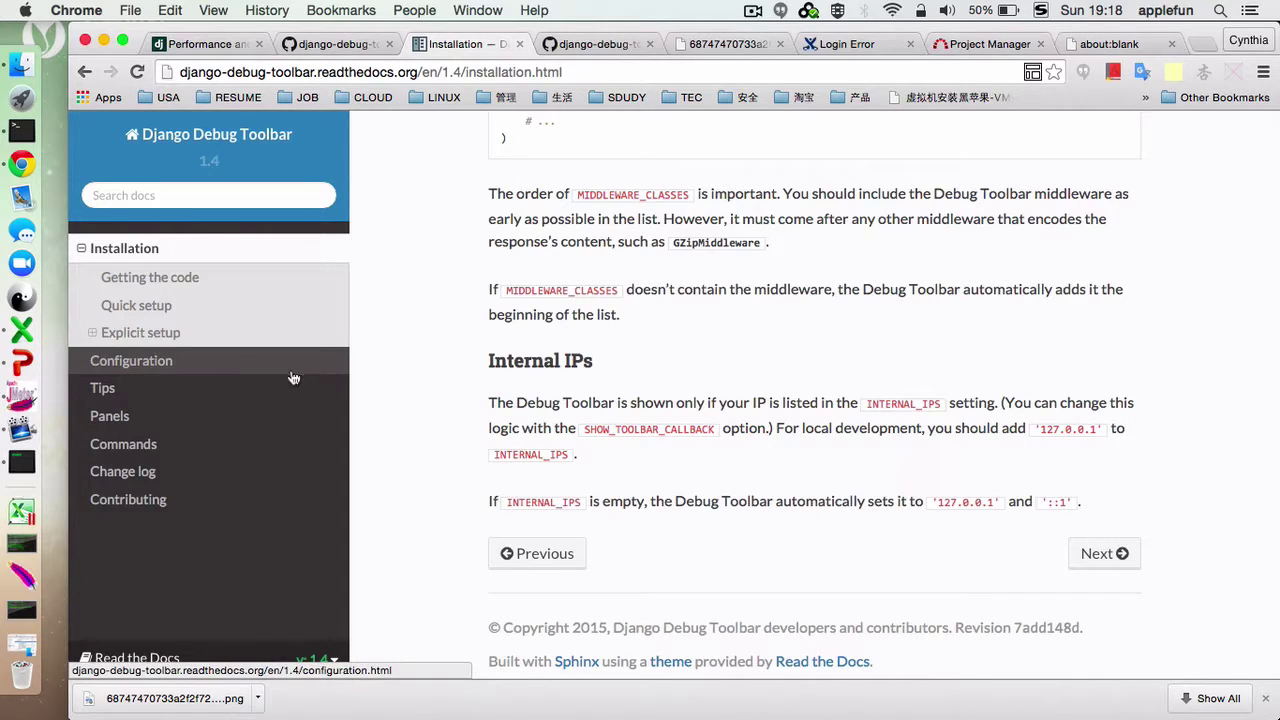
- Open the Configuration documentation and review the default panel list under DEBUG_TOOLBAR_PANELS
left_click(243, 372)
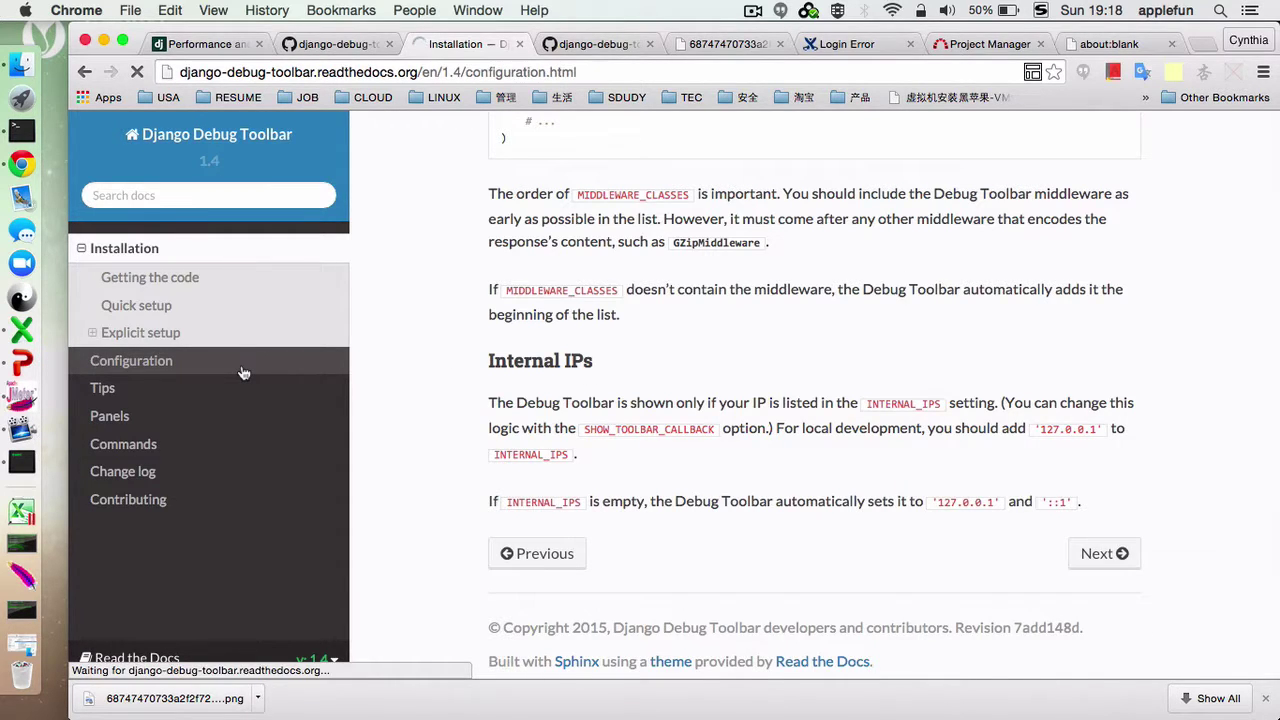
scroll(649, 463, "down", 5)
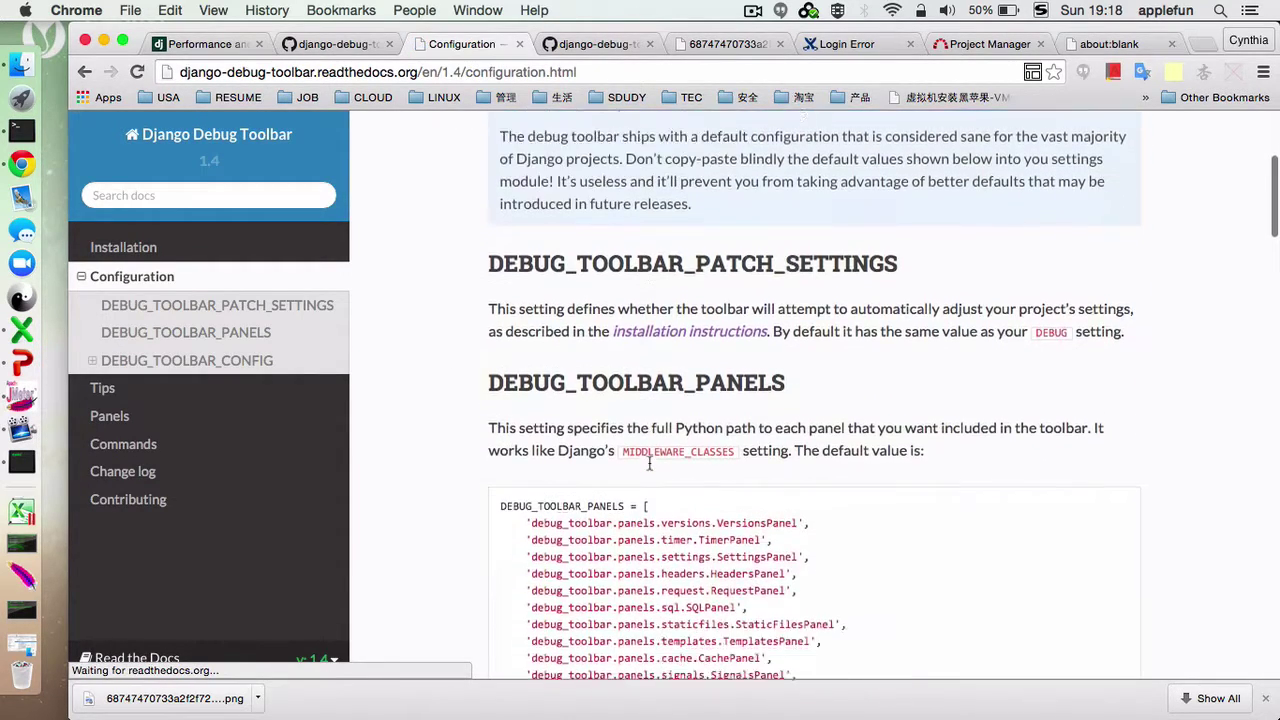
scroll(649, 463, "down", 3)
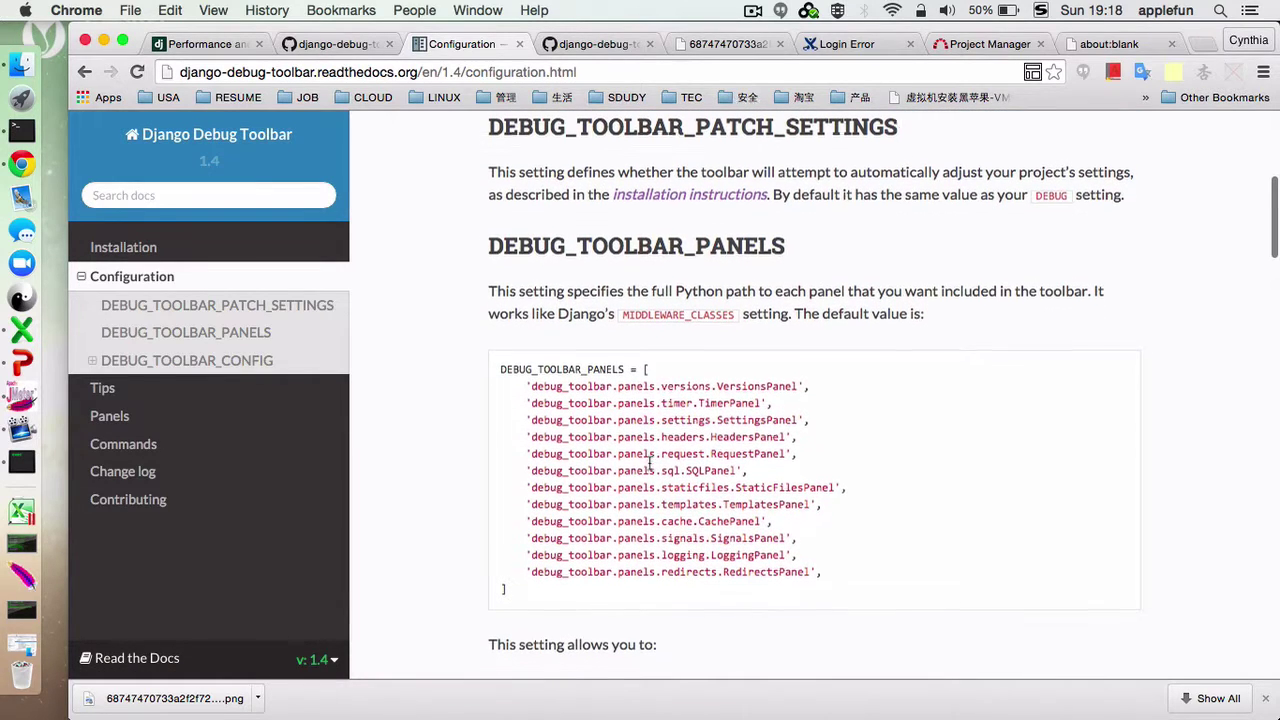
scroll(649, 463, "down", 1)
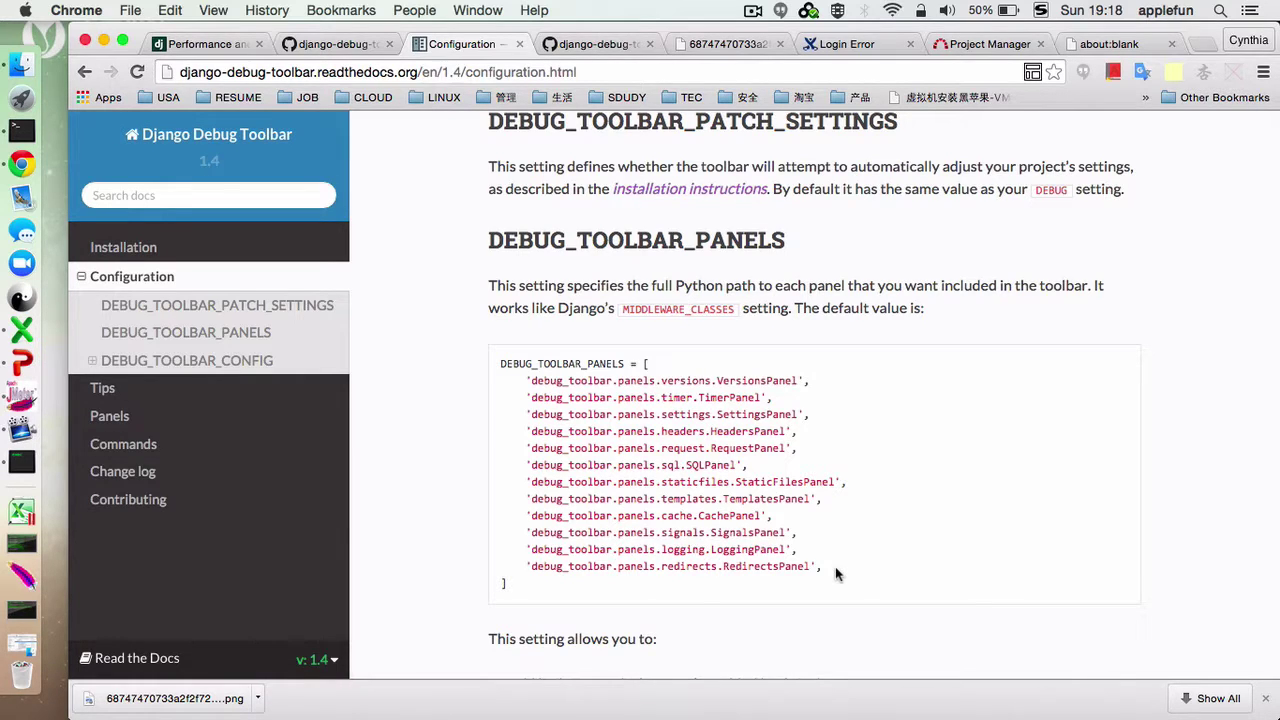
scroll(837, 573, "down", 1)
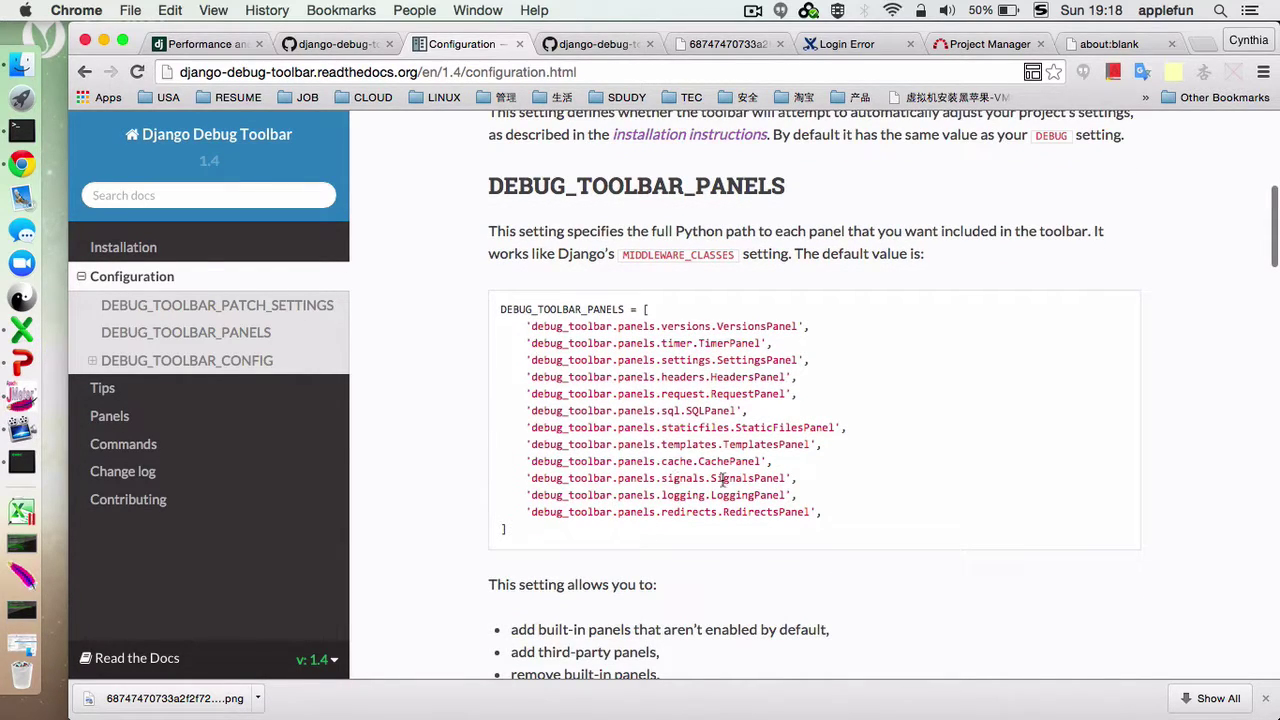
scroll(724, 480, "down", 3)
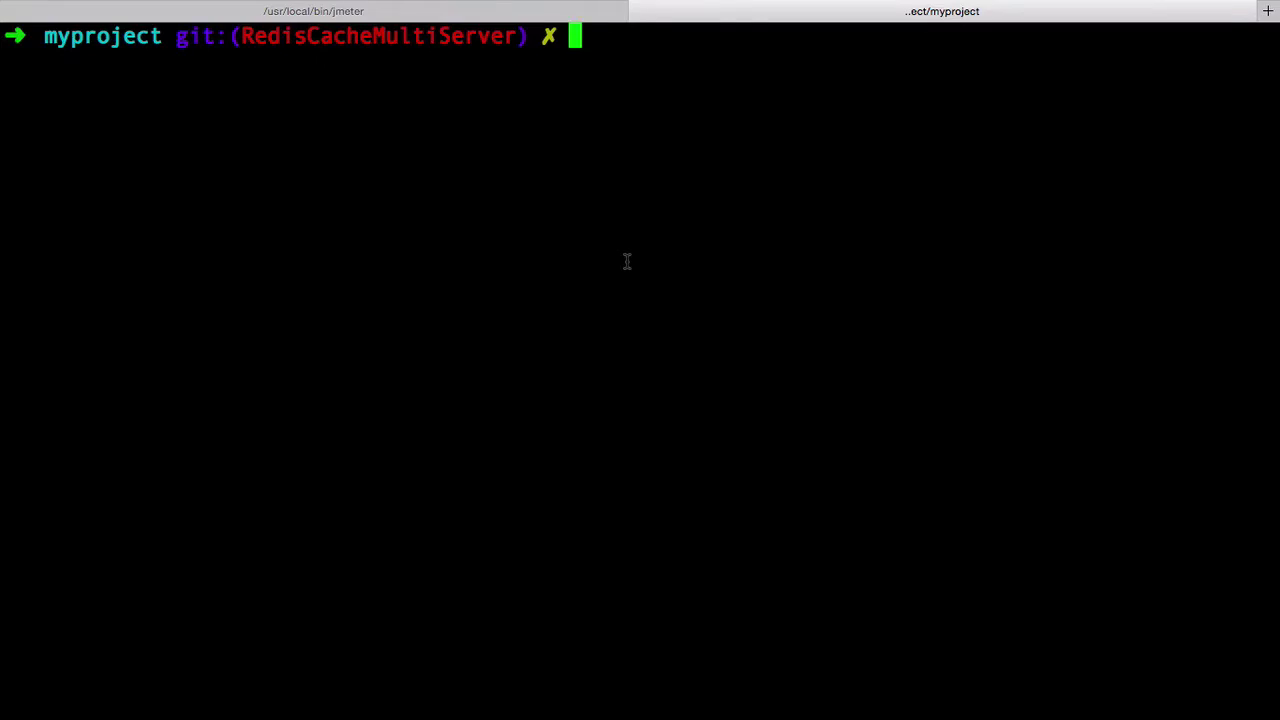
- In the terminal, list the Django project's files, change into the inner myproject directory and list its contents
type("ls")
key("Return")
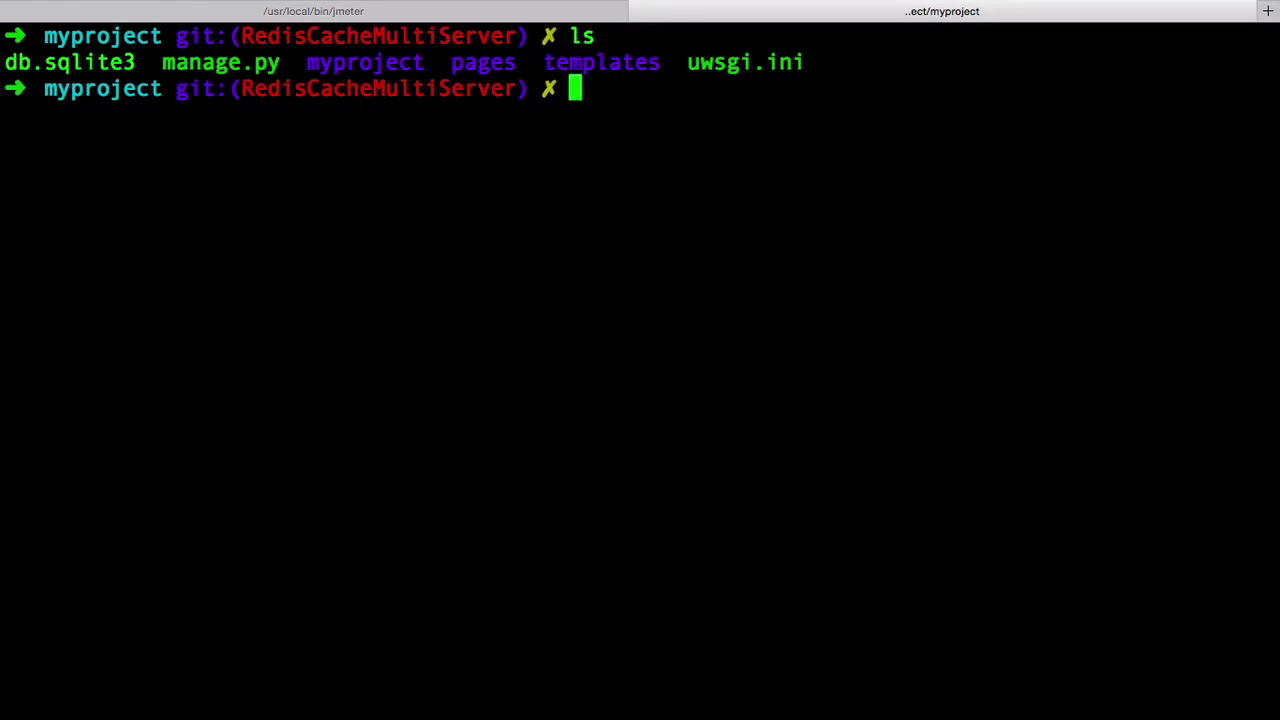
type("cd ")
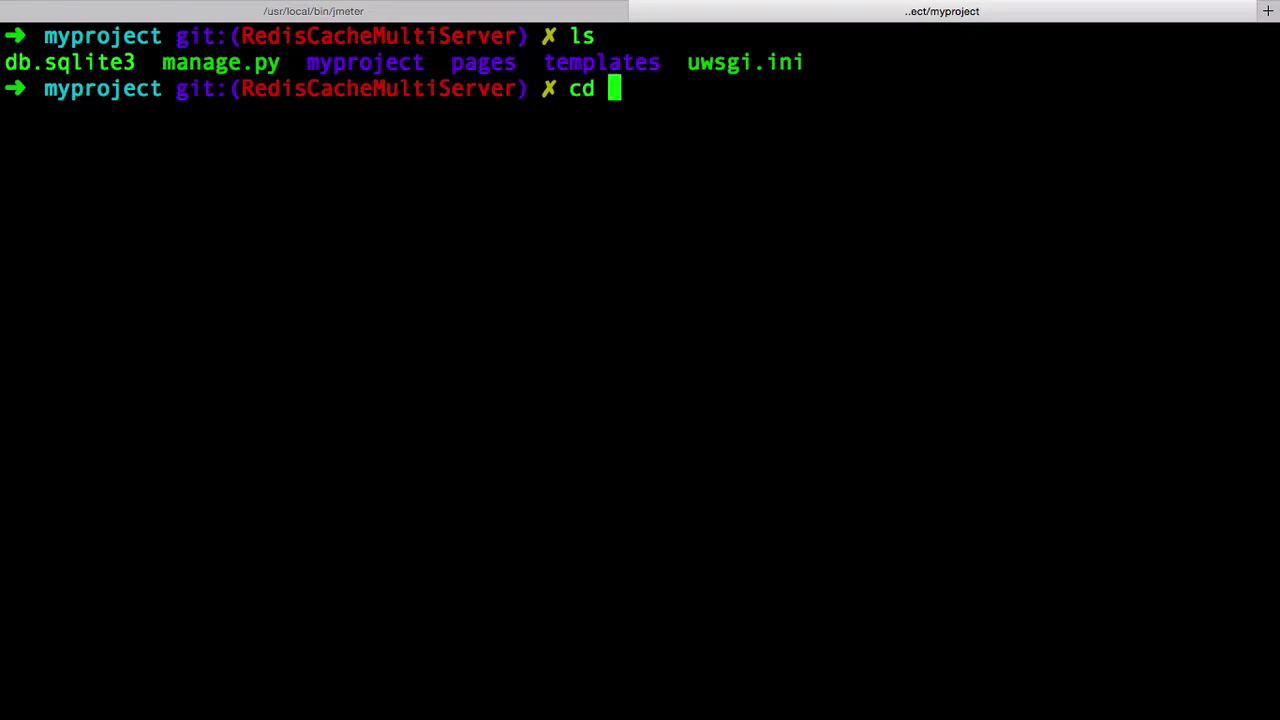
type("myproject/")
key("Return")
type("ls")
key("Return")
- Open settings.py in the vi editor
type("v")
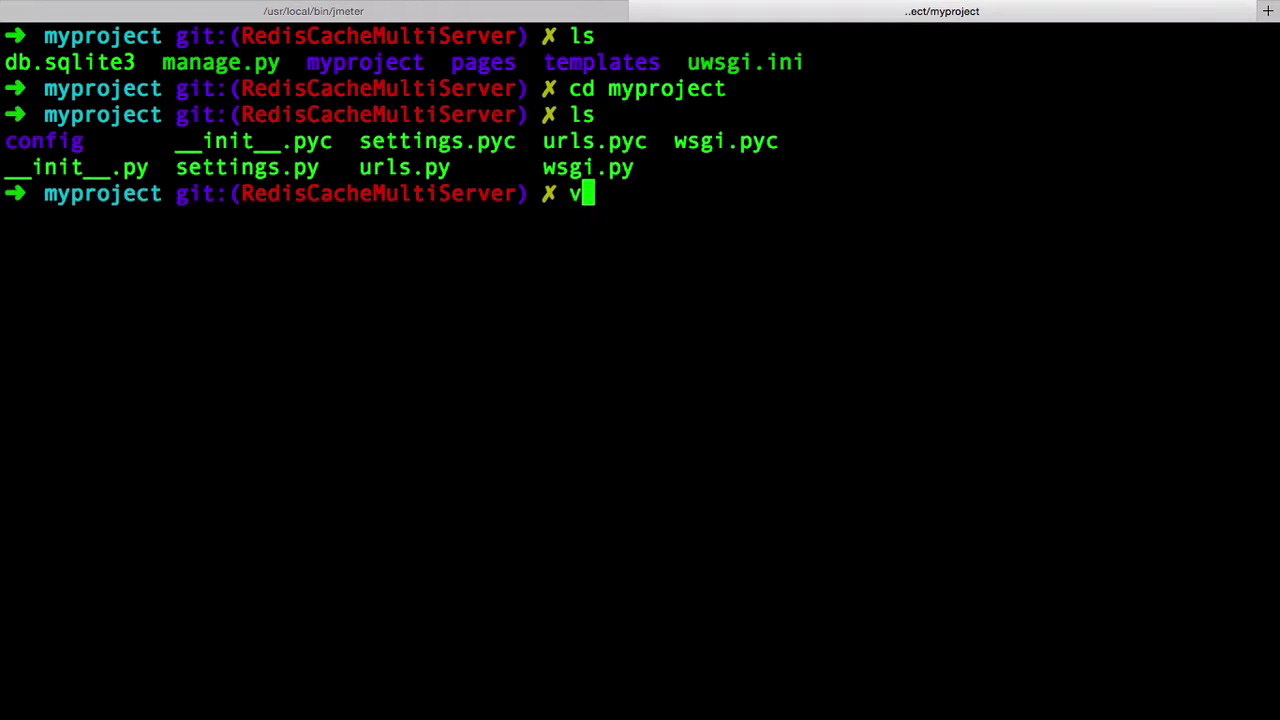
type("i settings.py")
key("Return")
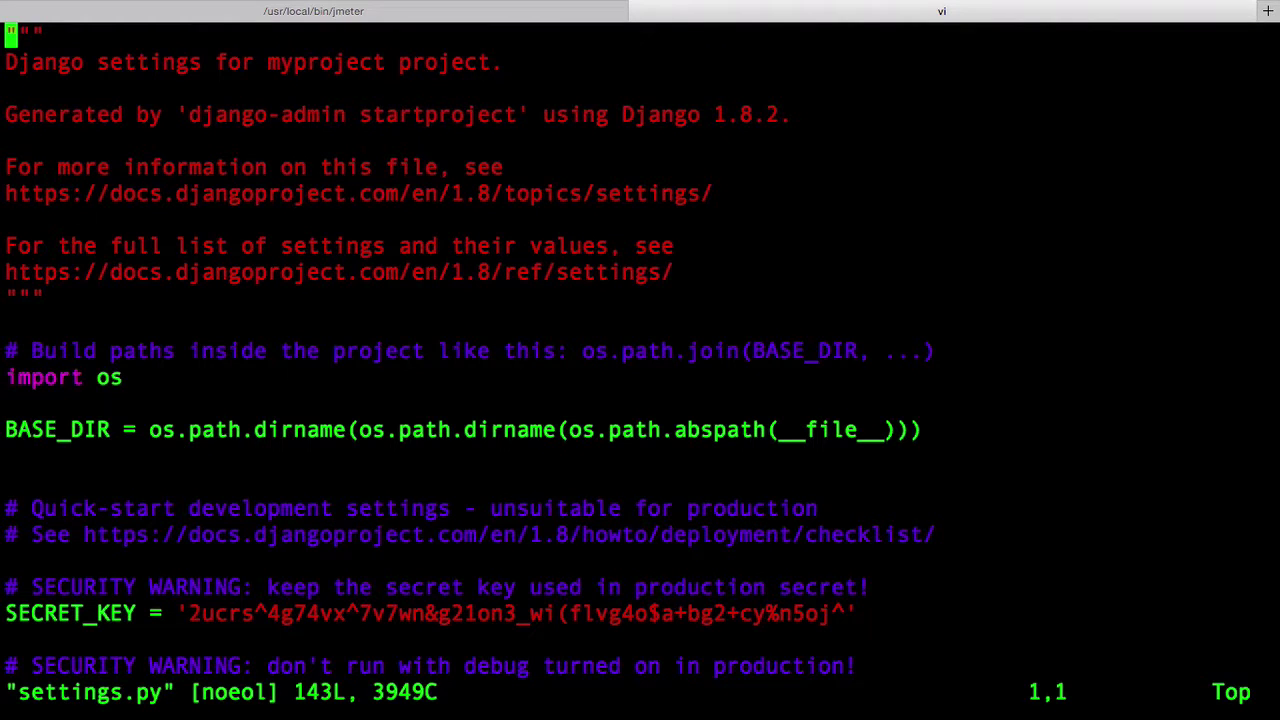
- Search settings.py for "INS" to jump to the INSTALLED_APPS definition
key("slash")
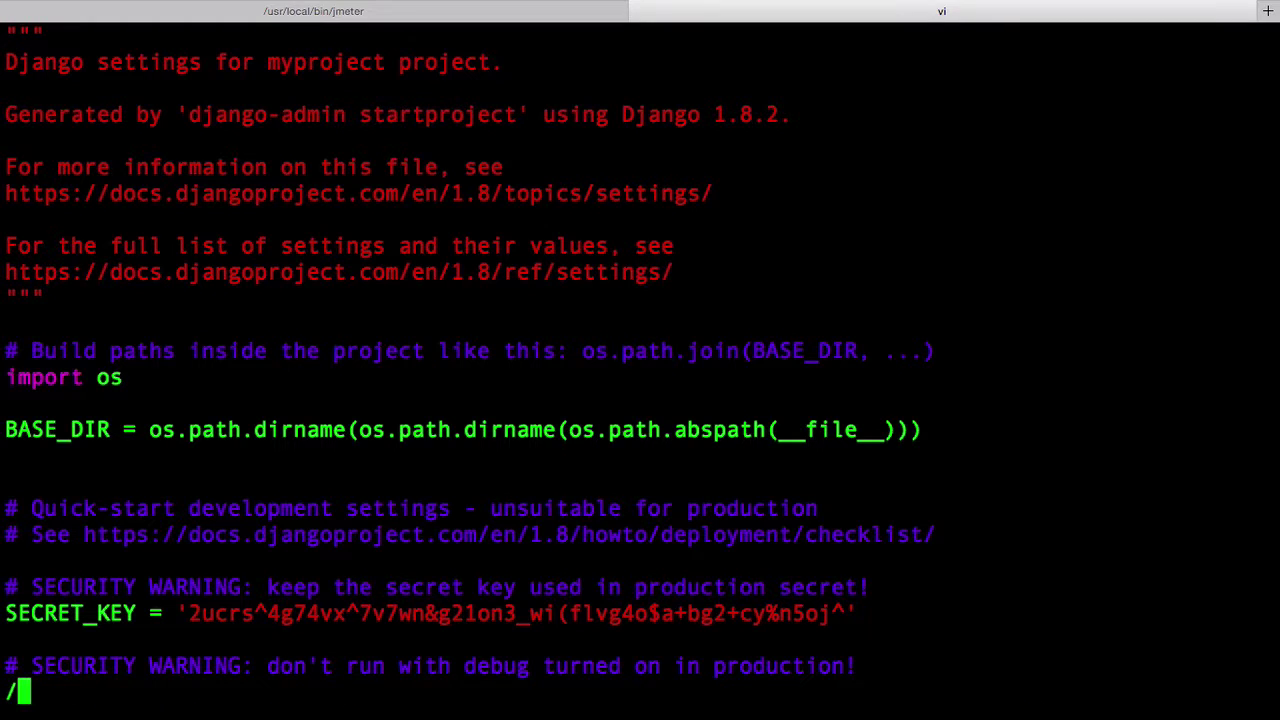
type("In")
key("BackSpace")
key("ctrl+space")
type("ns")
key("BackSpace")
key("ctrl+space")
key("BackSpace")
type("n")
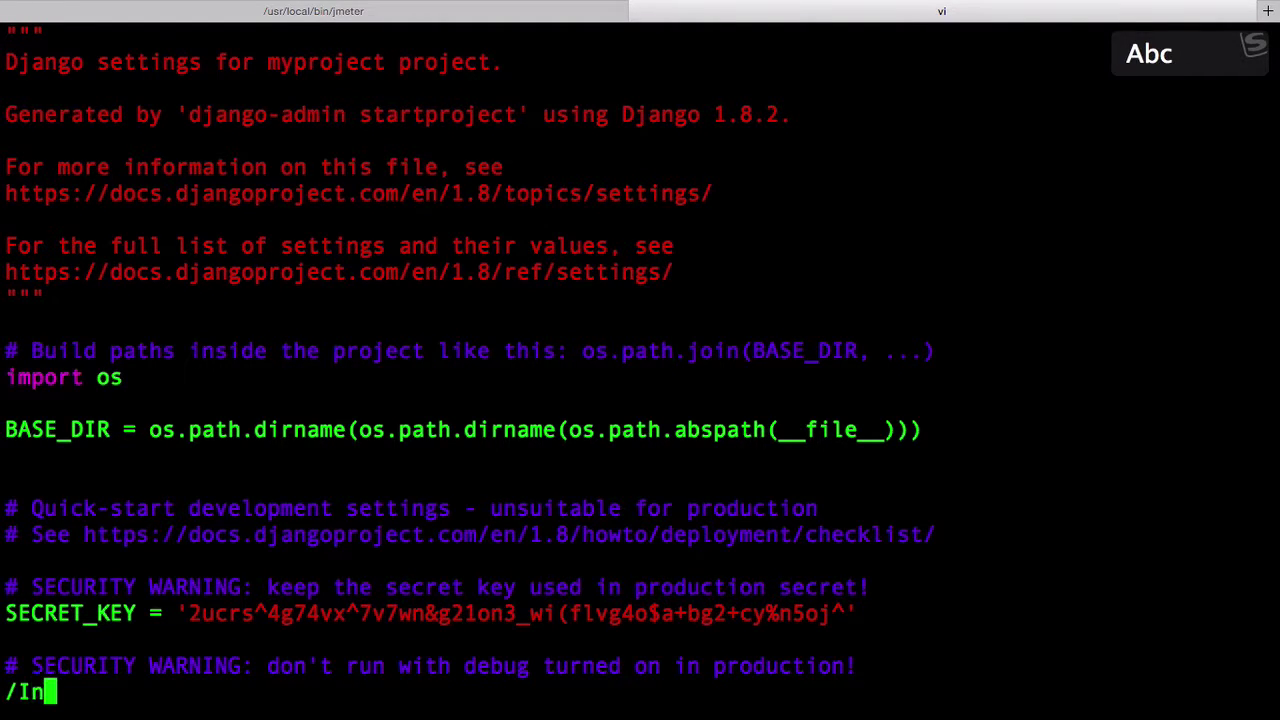
key("BackSpace")
type("Ns")
key("BackSpace")
type("S")
key("Tab")
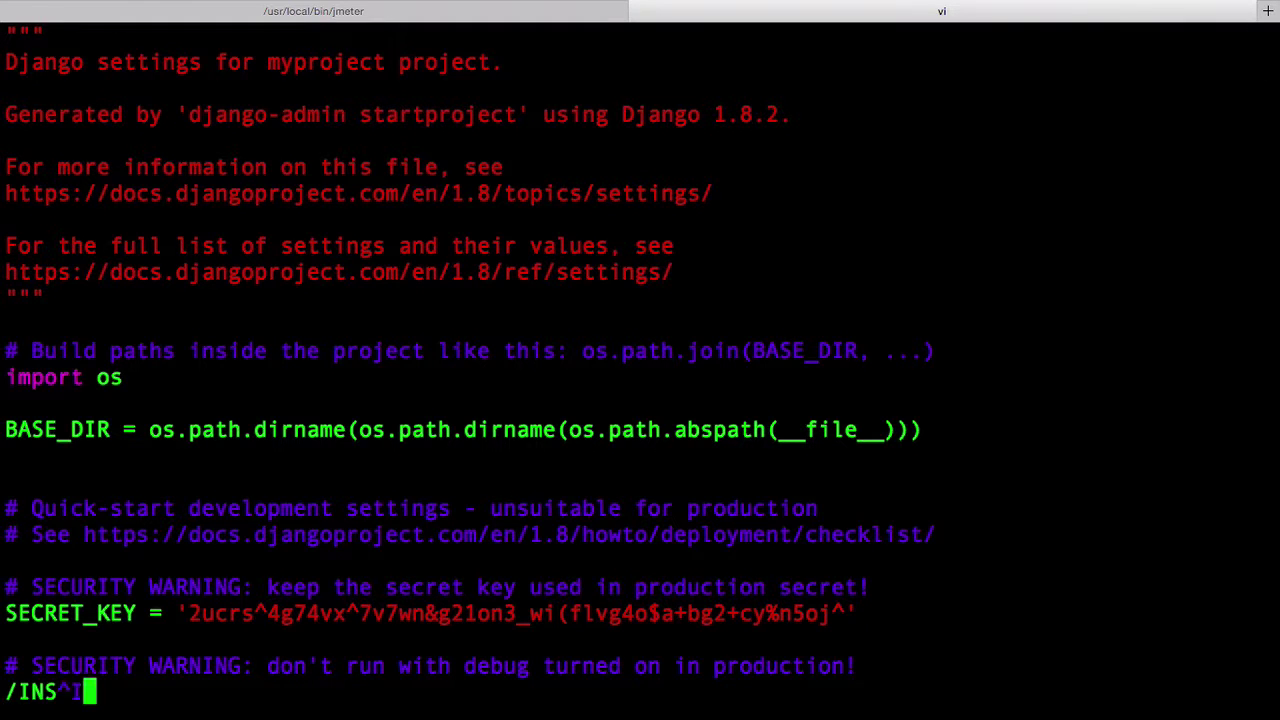
key("BackSpace")
key("Return")
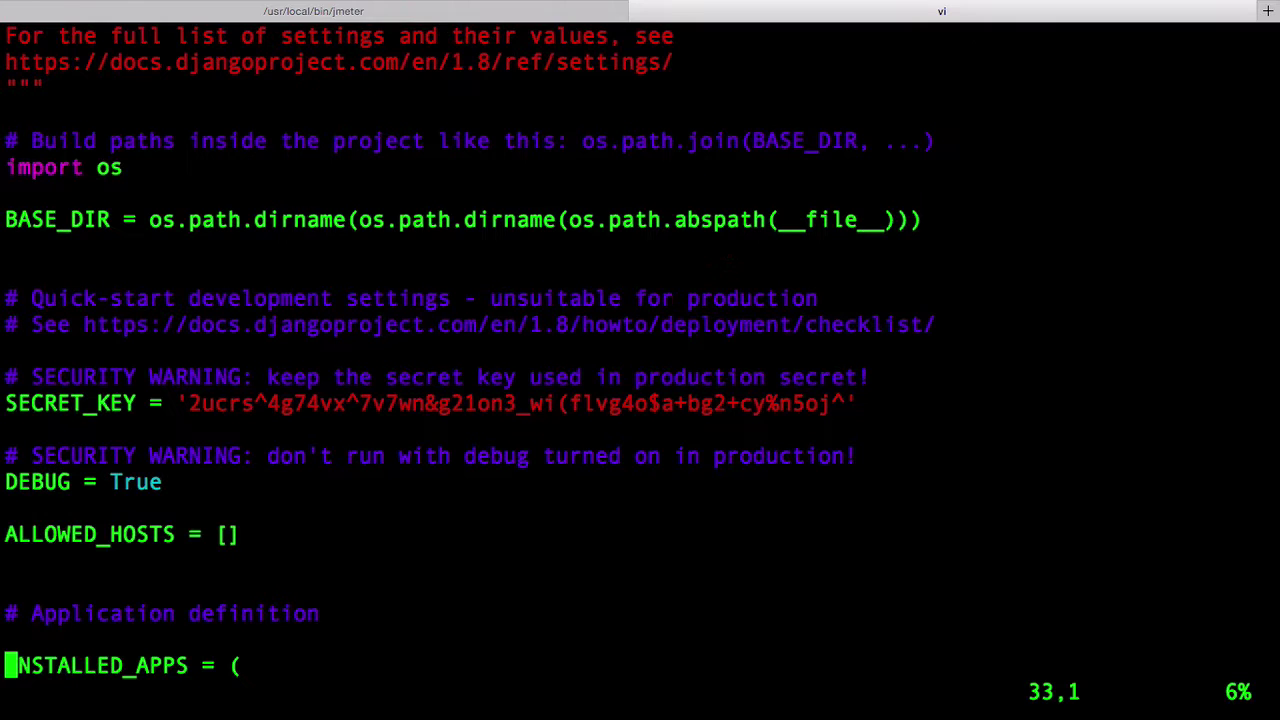
- Review the INSTALLED_APPS entries in settings.py, down to the 'debug_toolbar' app
key("j")
key("j")
key("j")
key("j")
key("j")
key("j")
key("j")
key("j")
key("j")
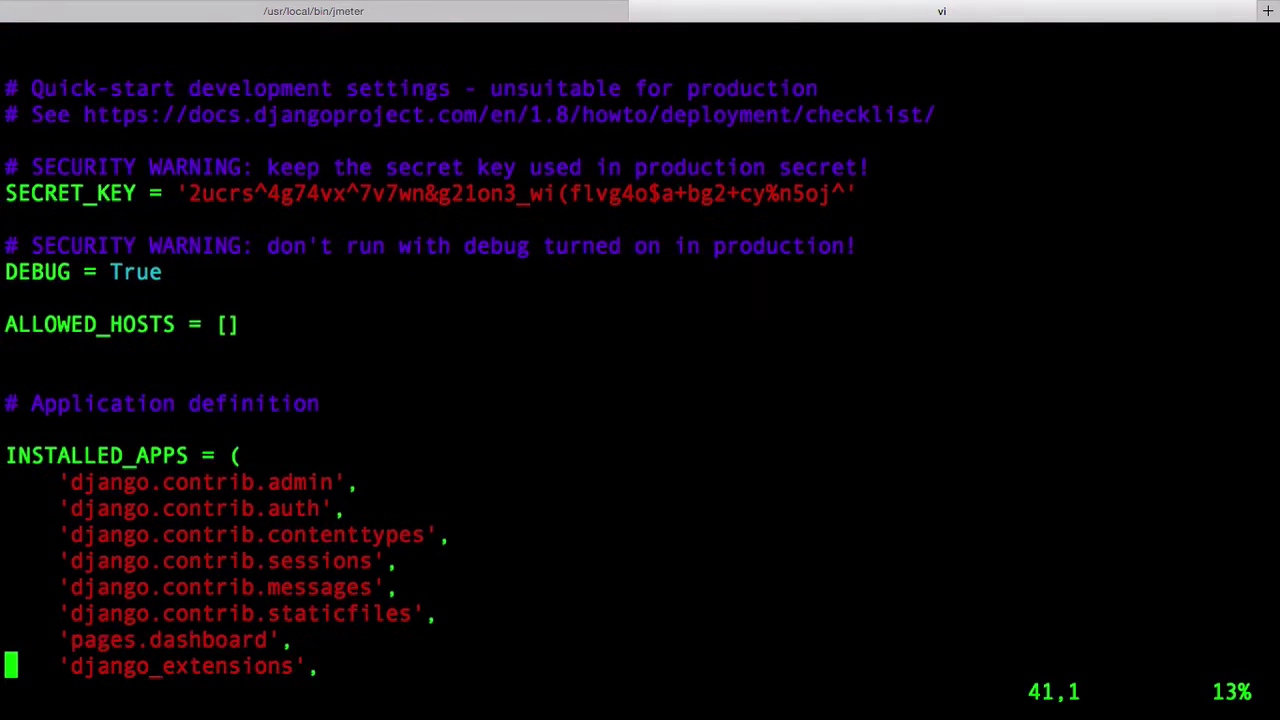
key("k")
key("k")
key("k")
key("k")
key("k")
key("k")
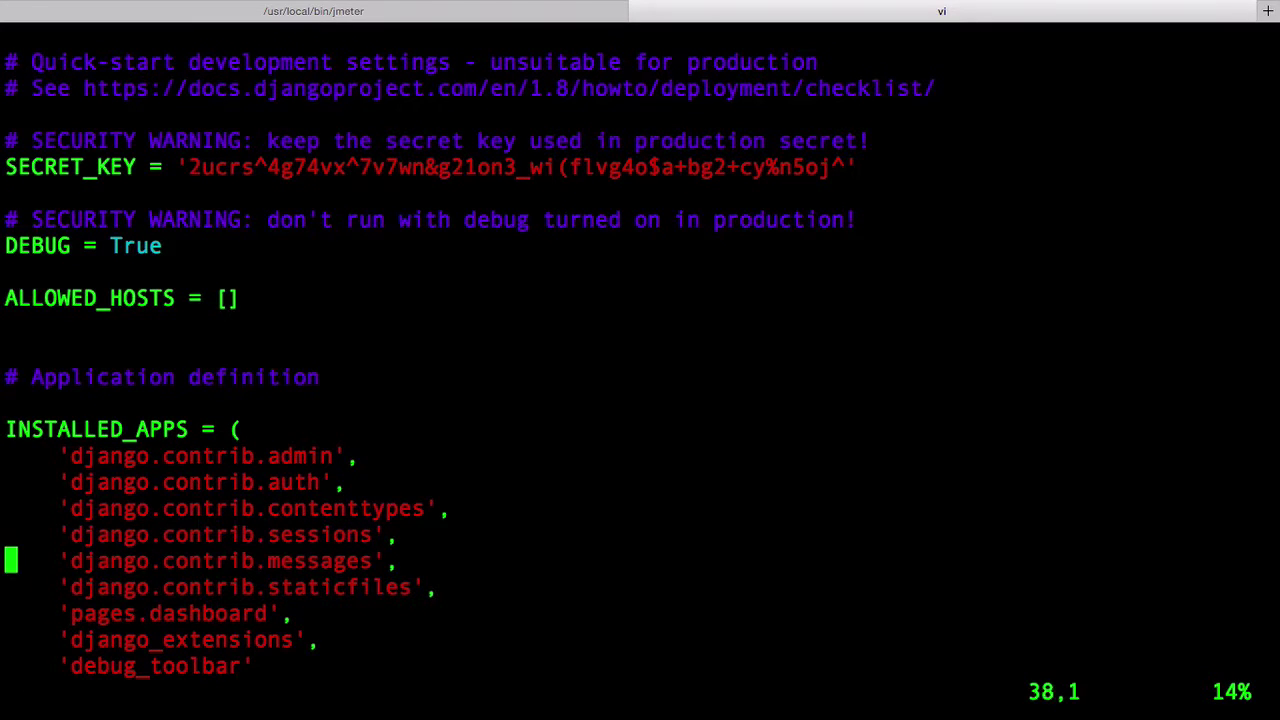
key("j")
key("j")
key("j")
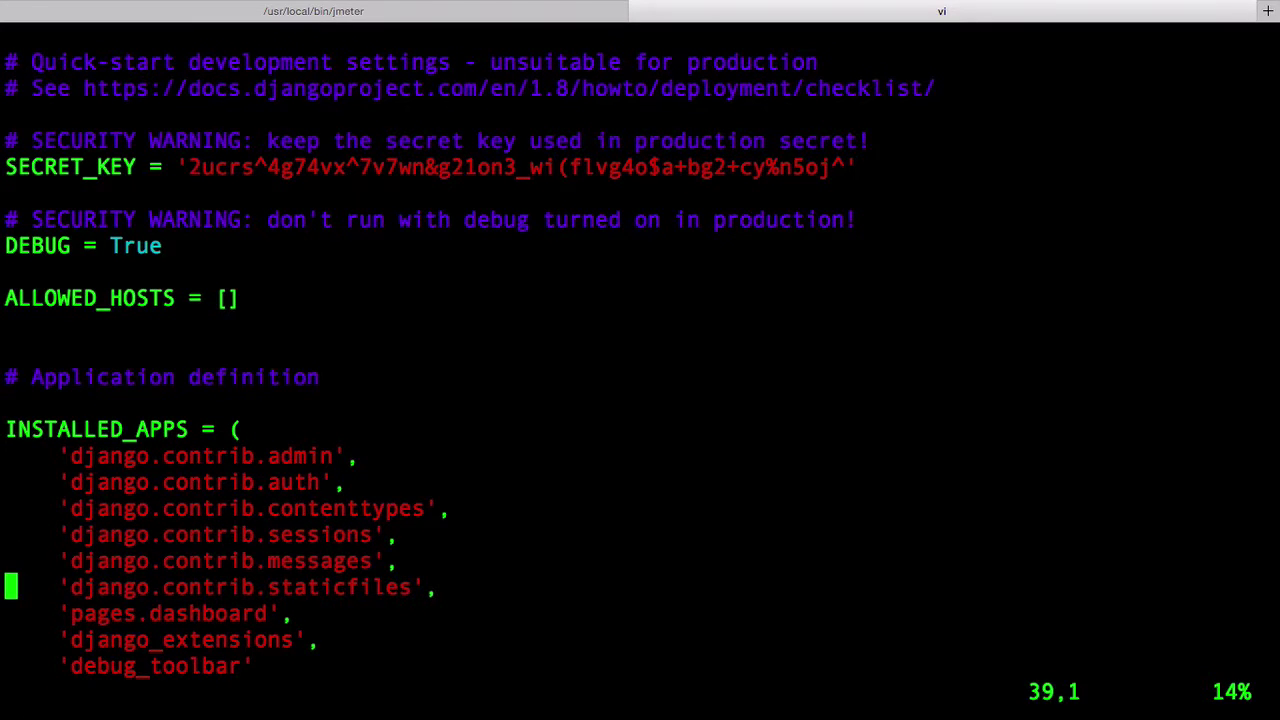
key("j")
key("j")
key("j")
key("j")
key("j")
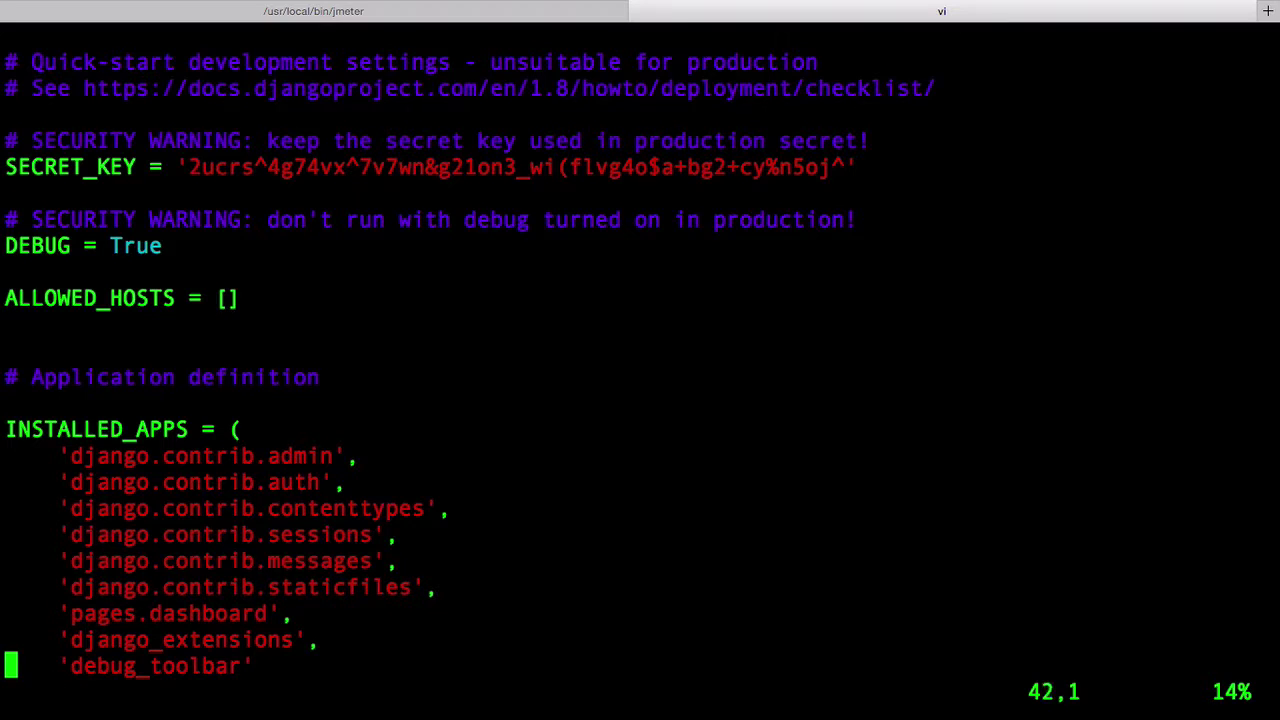
key("k")
key("k")
key("k")
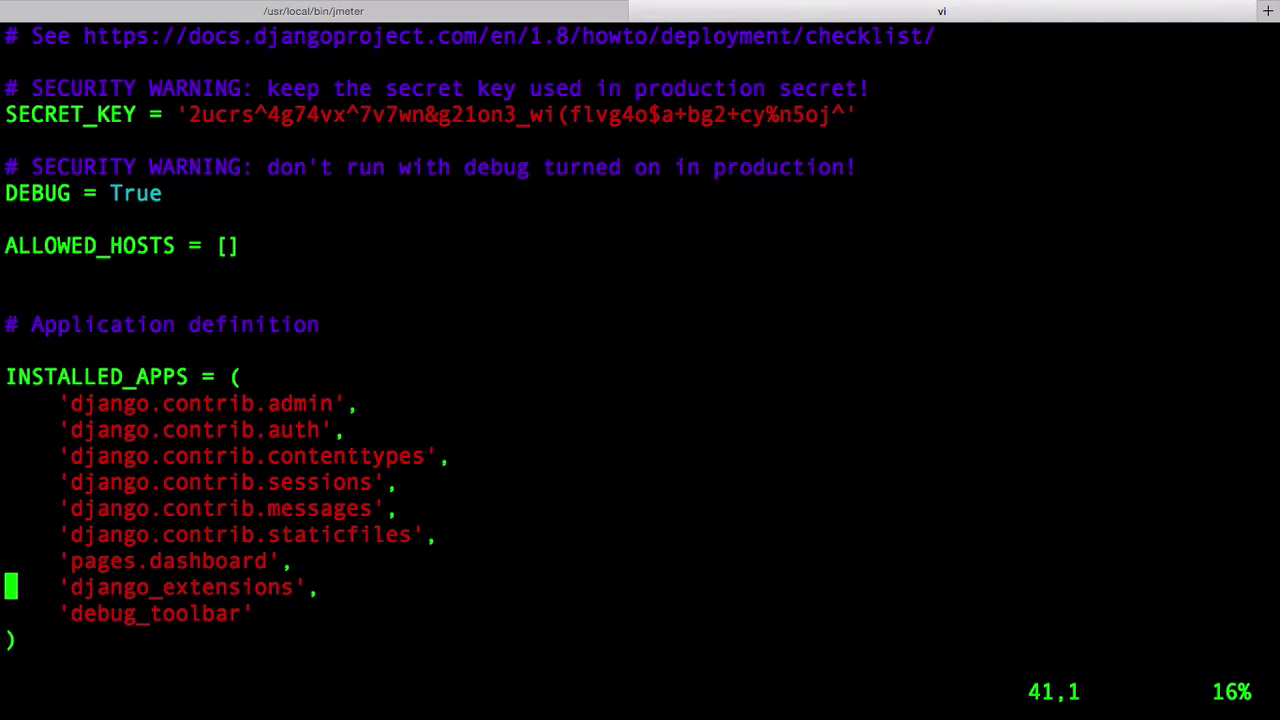
- Jump to the end of settings.py and move up to the DEBUG_TOOLBAR_PATCH_SETTINGS and DEBUG_TOOLBAR_PANELS settings
type("/")
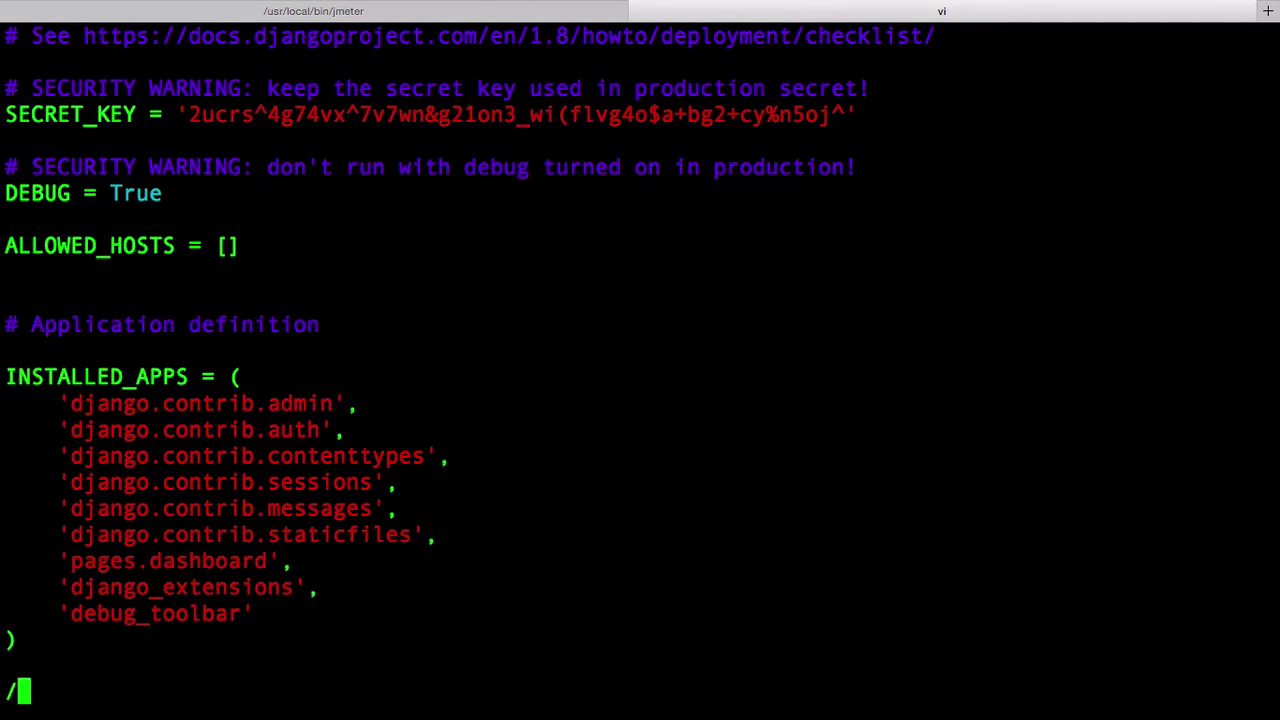
key("Escape")
key("shift+g")
key("k")
key("k")
key("k")
key("k")
key("k")
key("k")
key("k")
key("k")
key("k")
key("k")
key("k")
key("k")
key("k")
key("k")
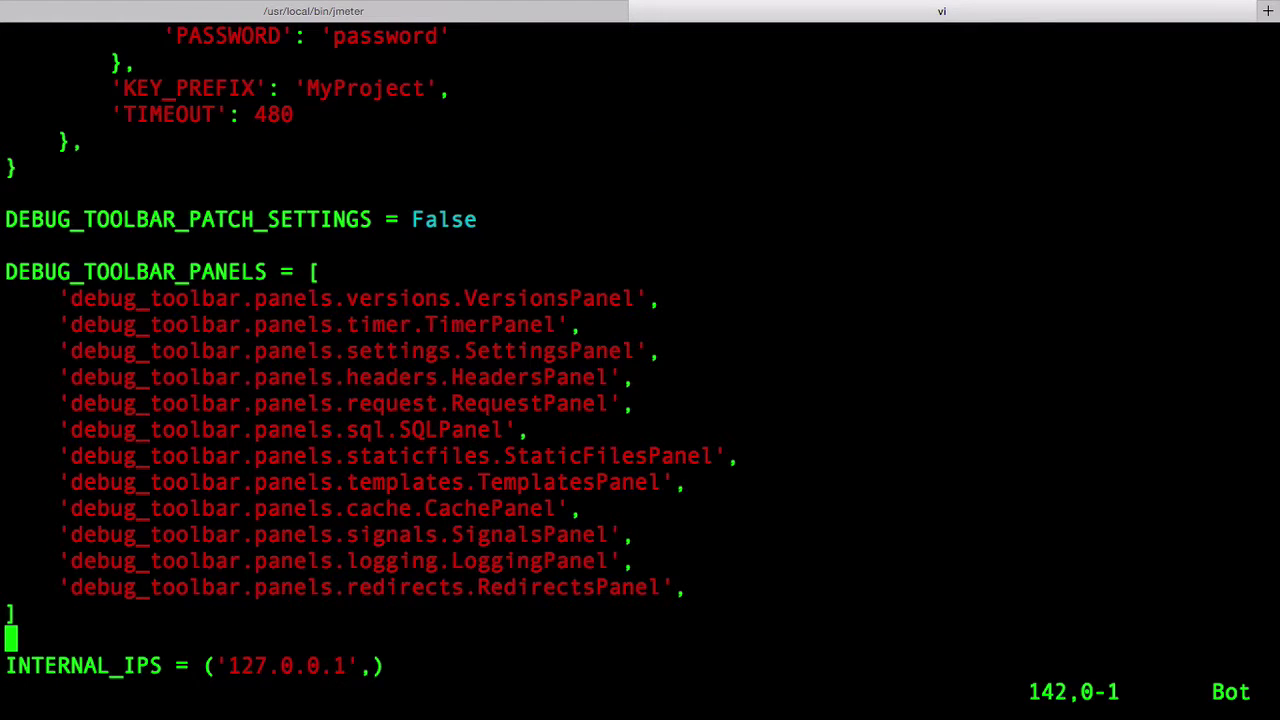
key("k")
key("k")
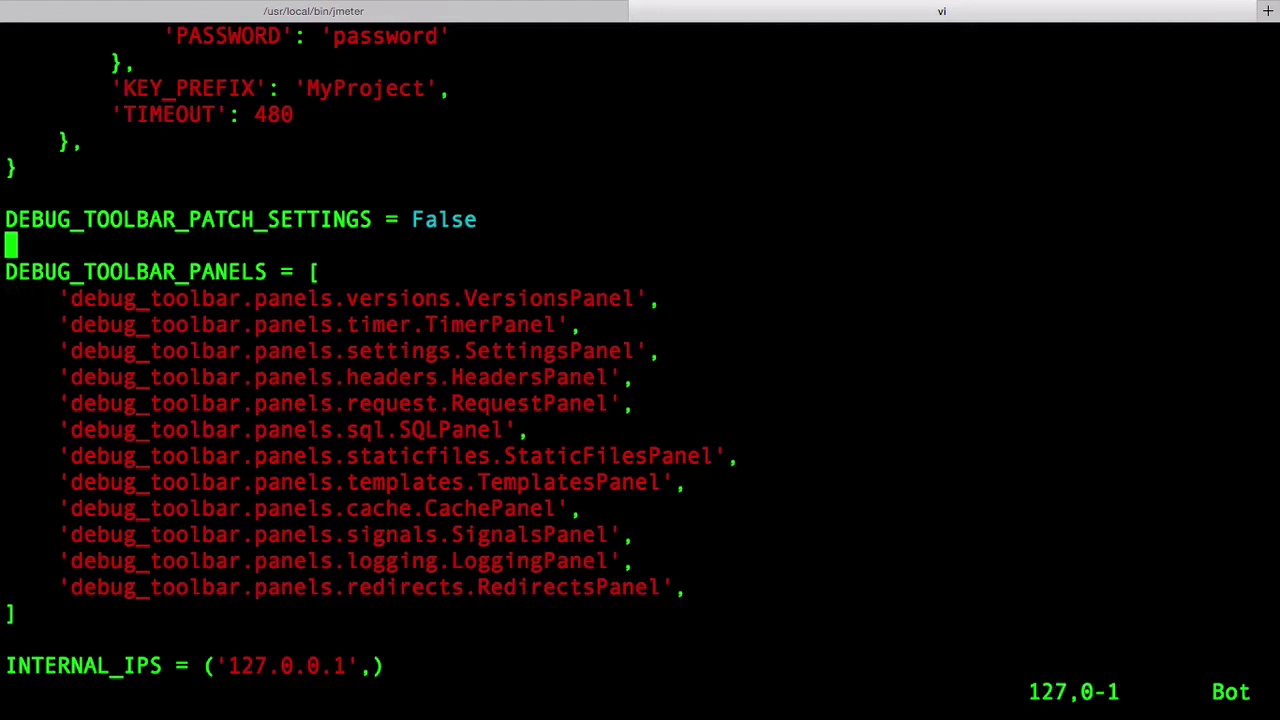
- Review the DEBUG_TOOLBAR_PANELS list entry by entry, down to the INTERNAL_IPS setting
key("j")
key("j")
key("k")
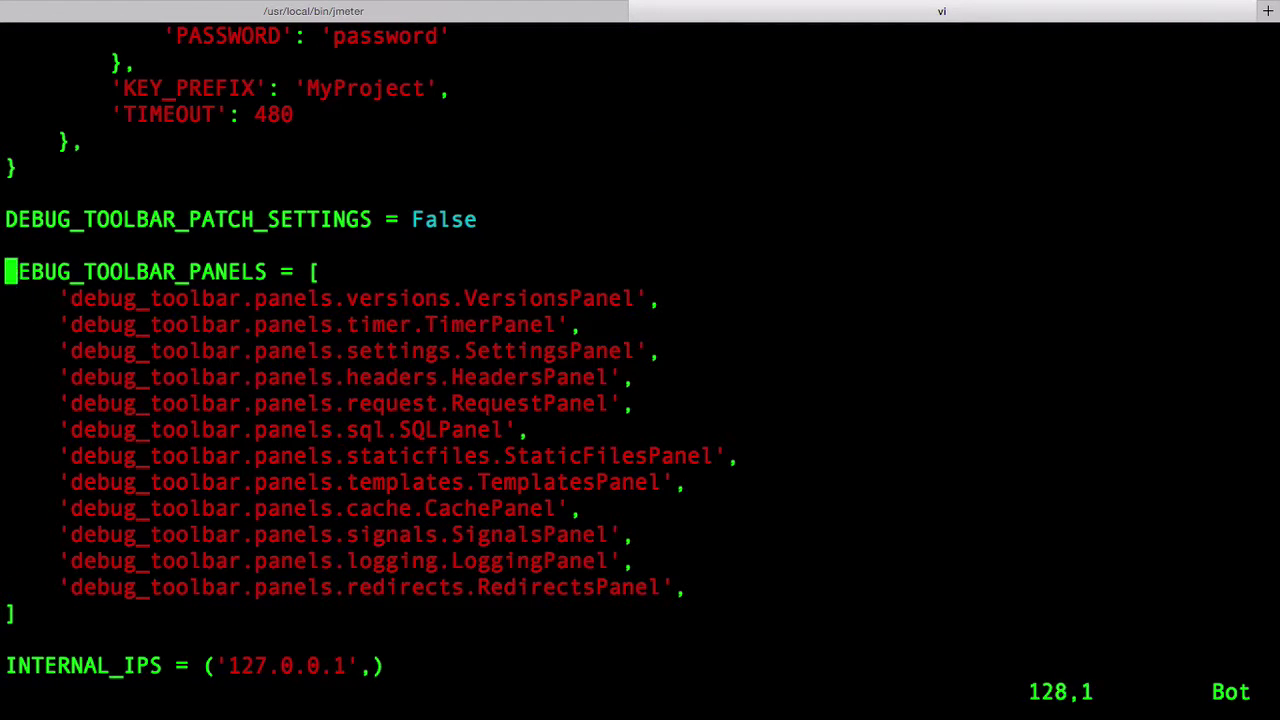
key("j")
key("j")
key("j")
key("j")
key("j")
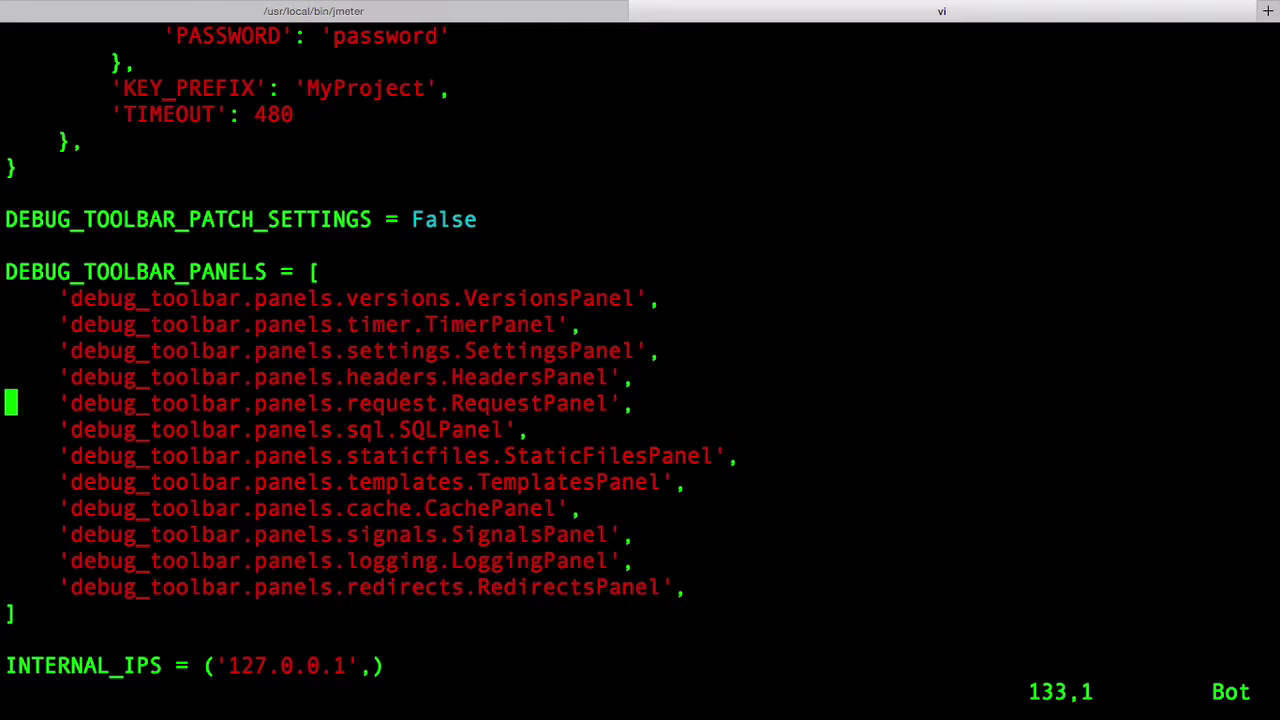
key("j")
key("j")
key("j")
key("j")
key("j")
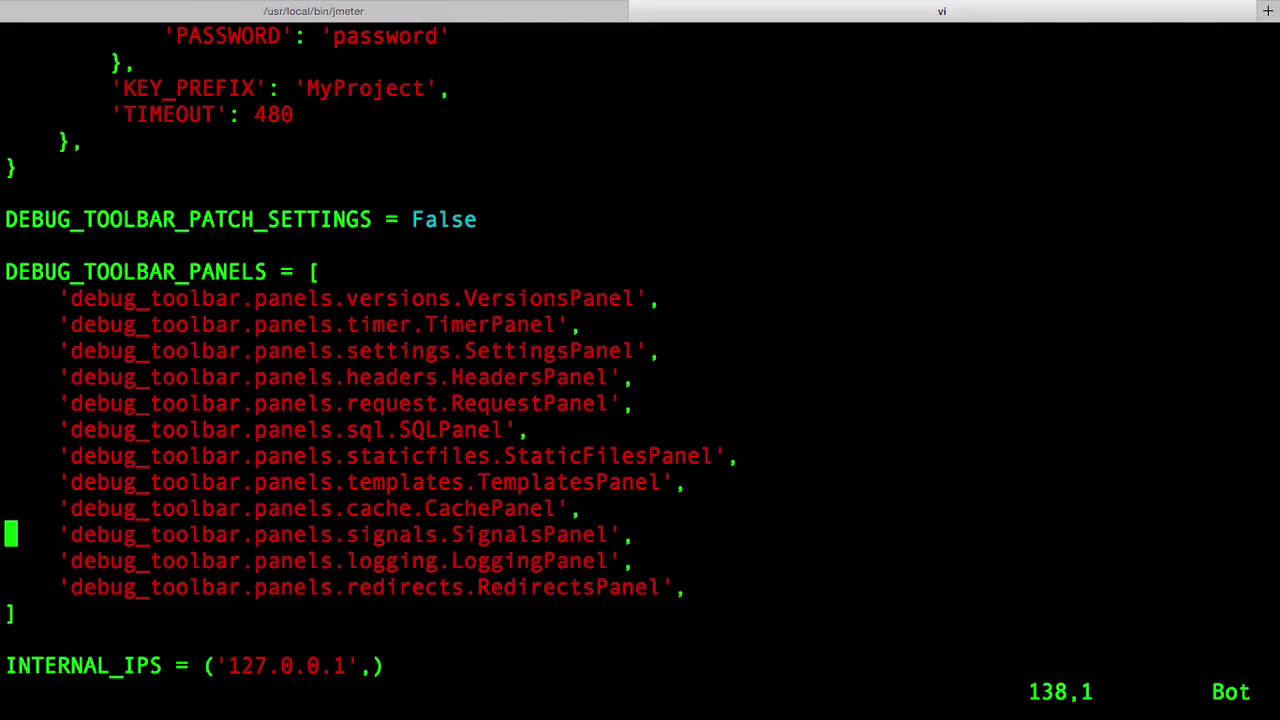
key("j")
key("j")
key("j")
key("j")
key("j")
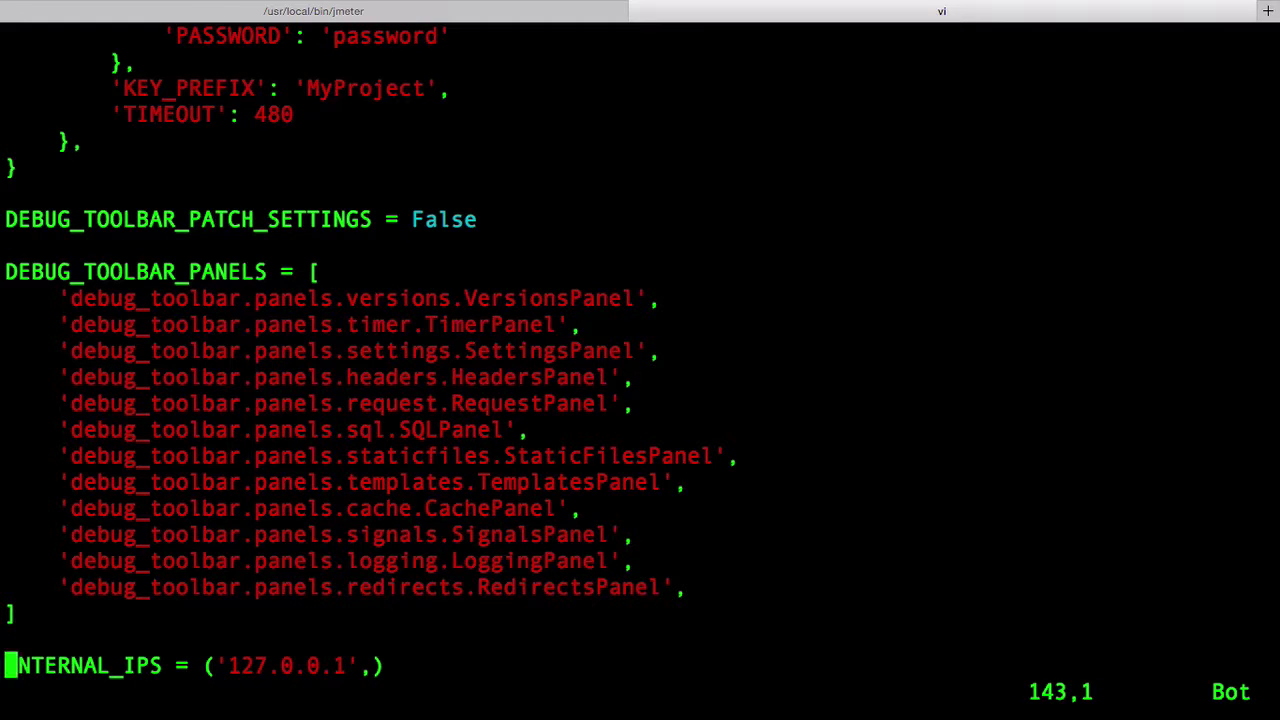
- Search settings.py for "MIDD" to review the MIDDLEWARE_CLASSES entries, and quit the editor without saving
key("slash")
type("M")
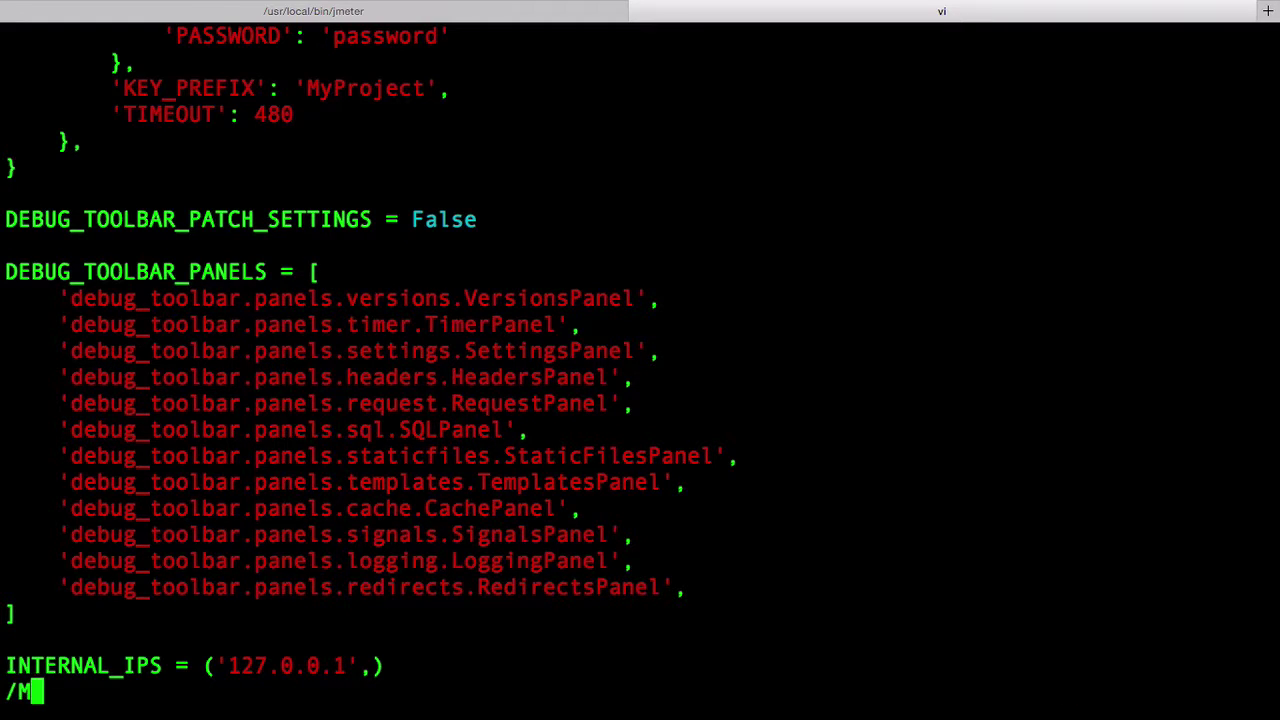
type("IDD")
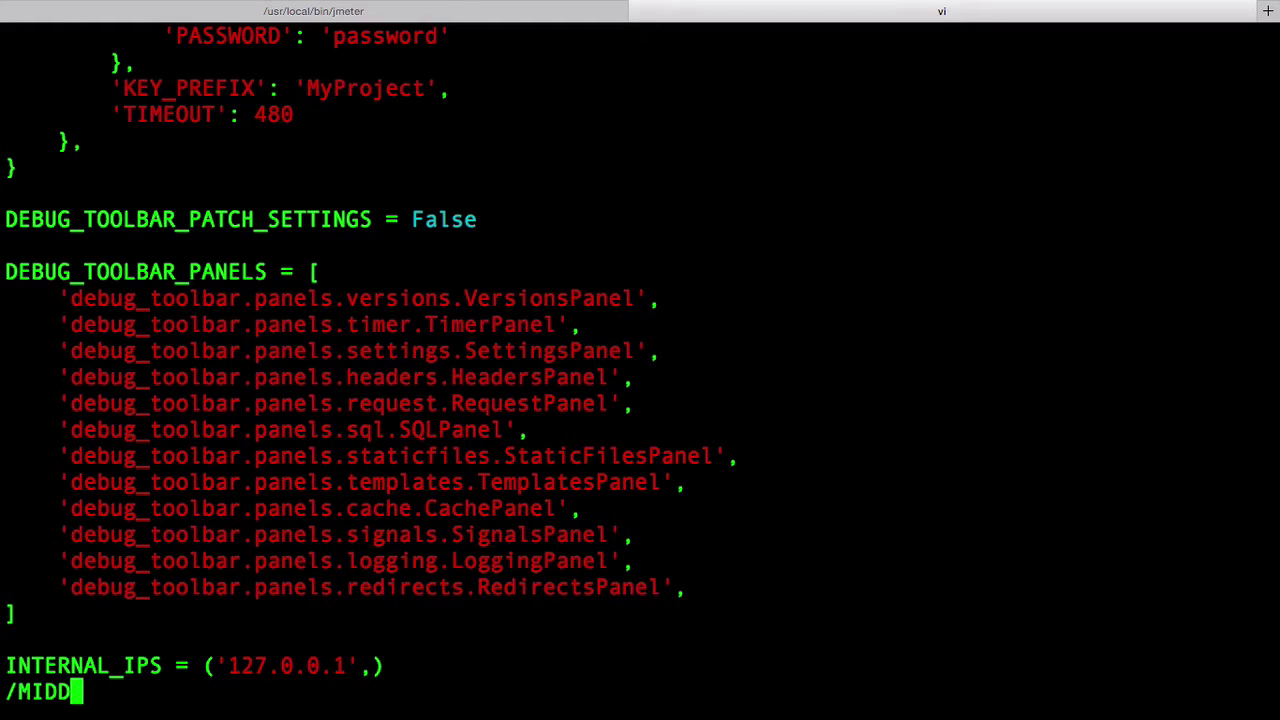
key("Return")
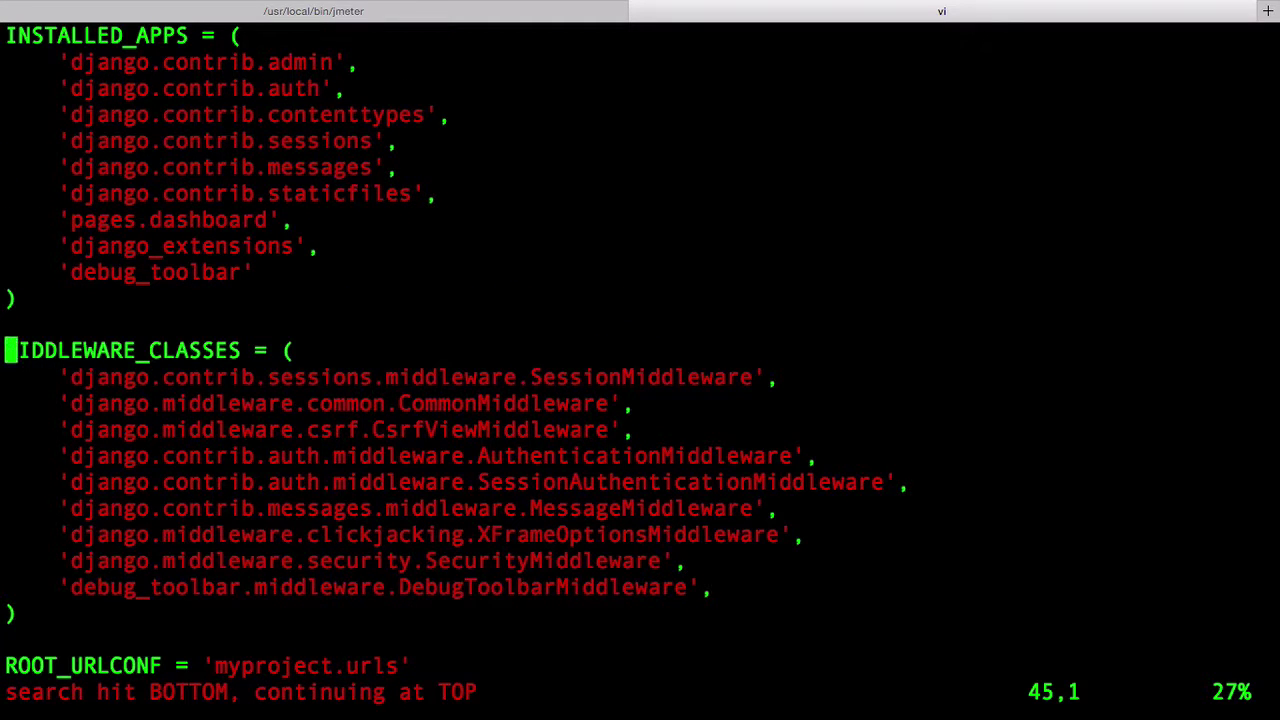
key("j")
key("j")
key("j")
key("j")
key("j")
key("j")
key("j")
key("j")
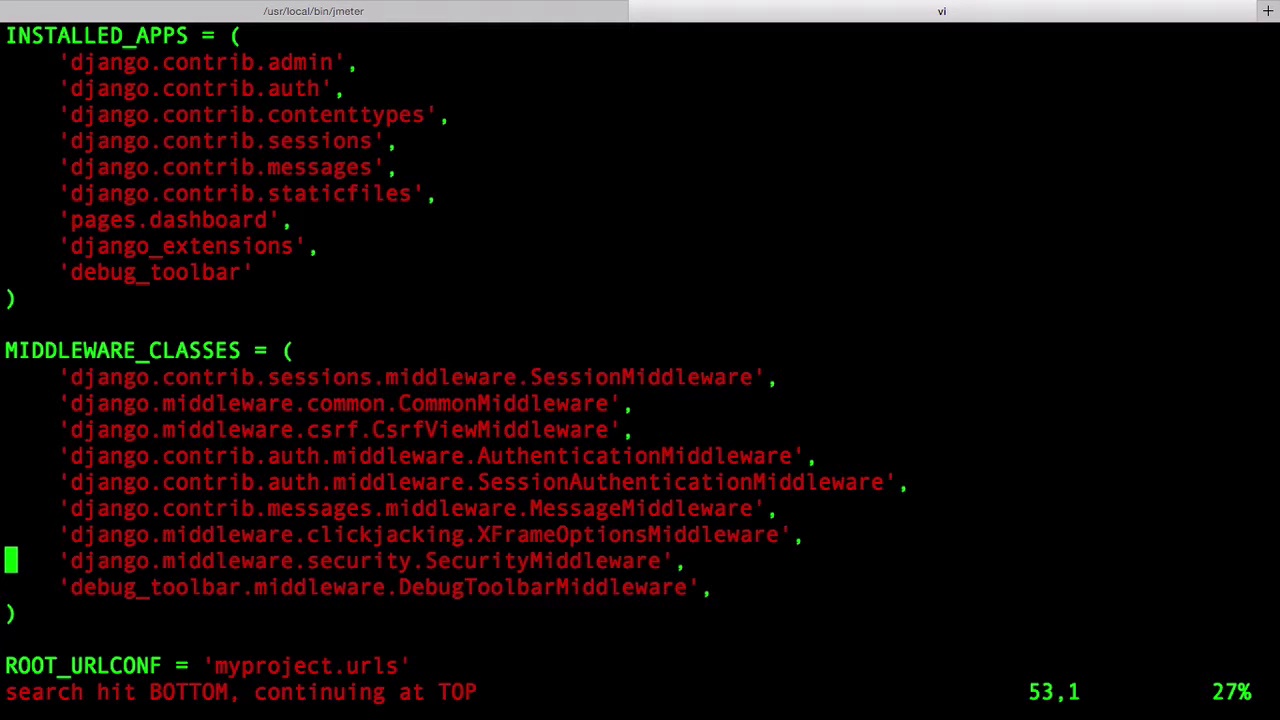
type("j:q!")
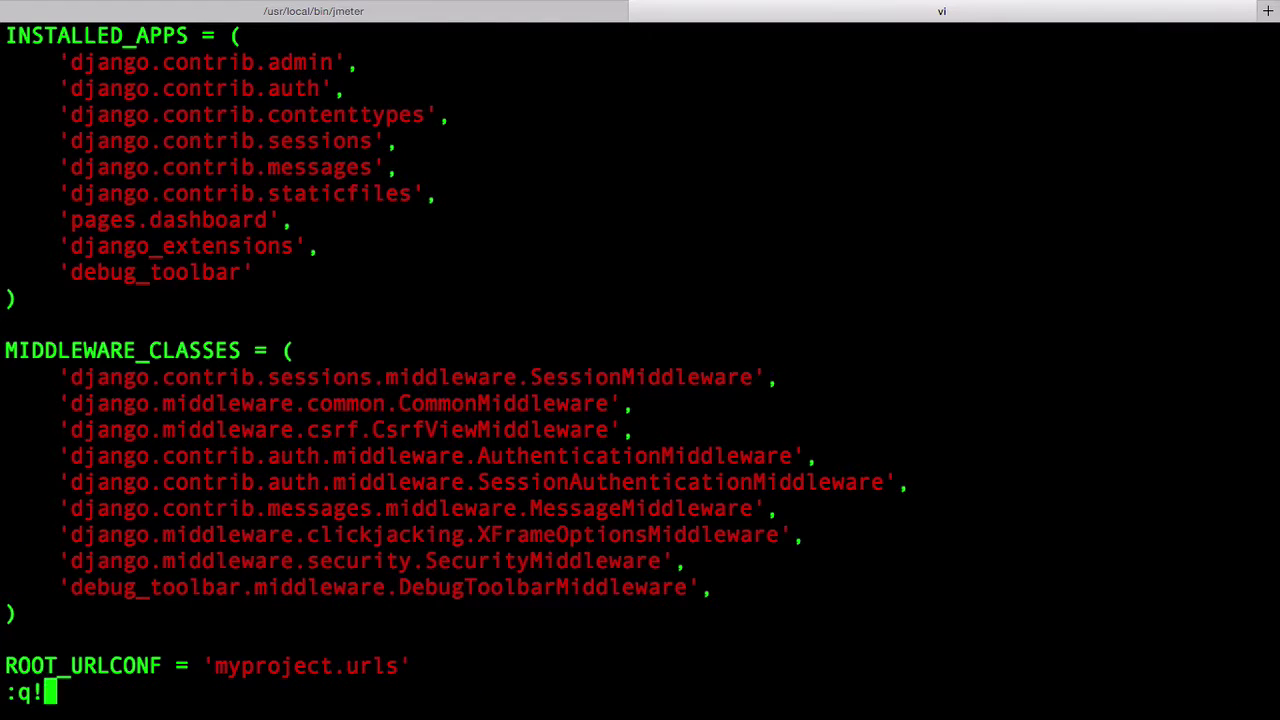
key("Return")
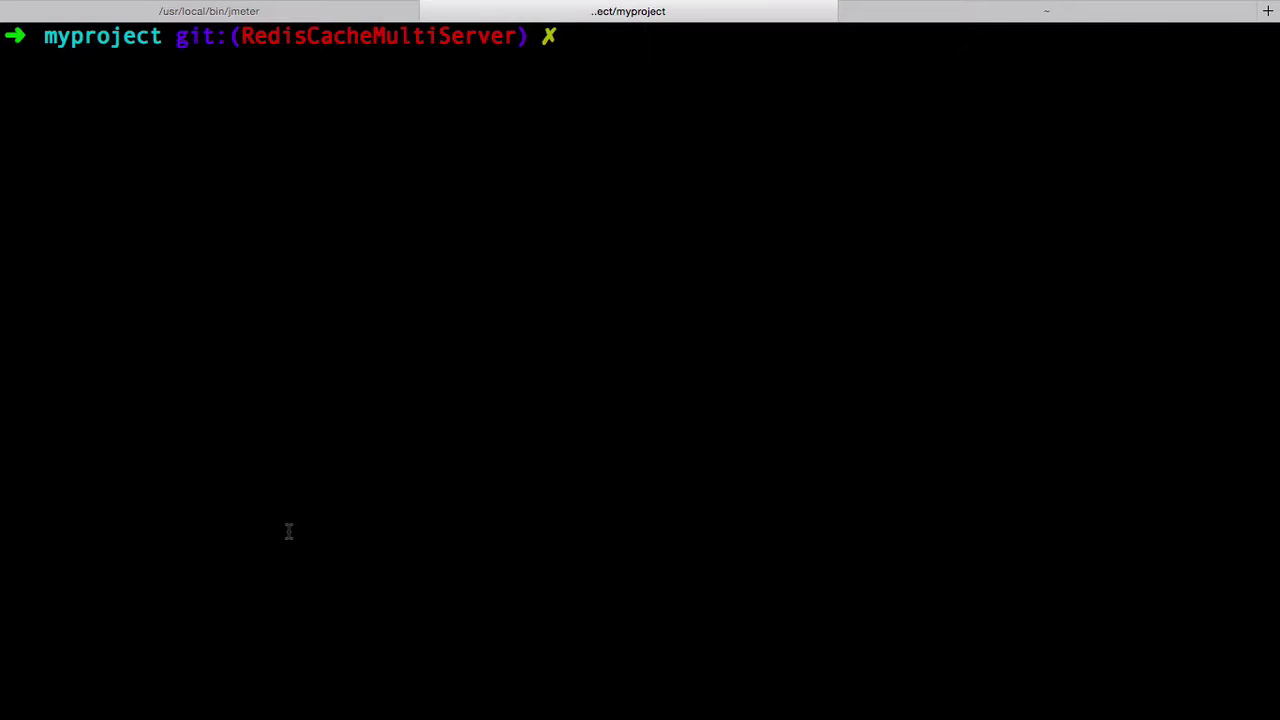
type("vi")
key("BackSpace")
key("BackSpace")
type("vim")
key("BackSpace")
key("BackSpace")
type("my")
key("BackSpace")
key("BackSpace")
key("BackSpace")
key("BackSpace")
key("BackSpace")
- List the files in the myproject directory and open settings.py in vi
type("ls")
key("Return")
type("vi settings.py")
key("Return")
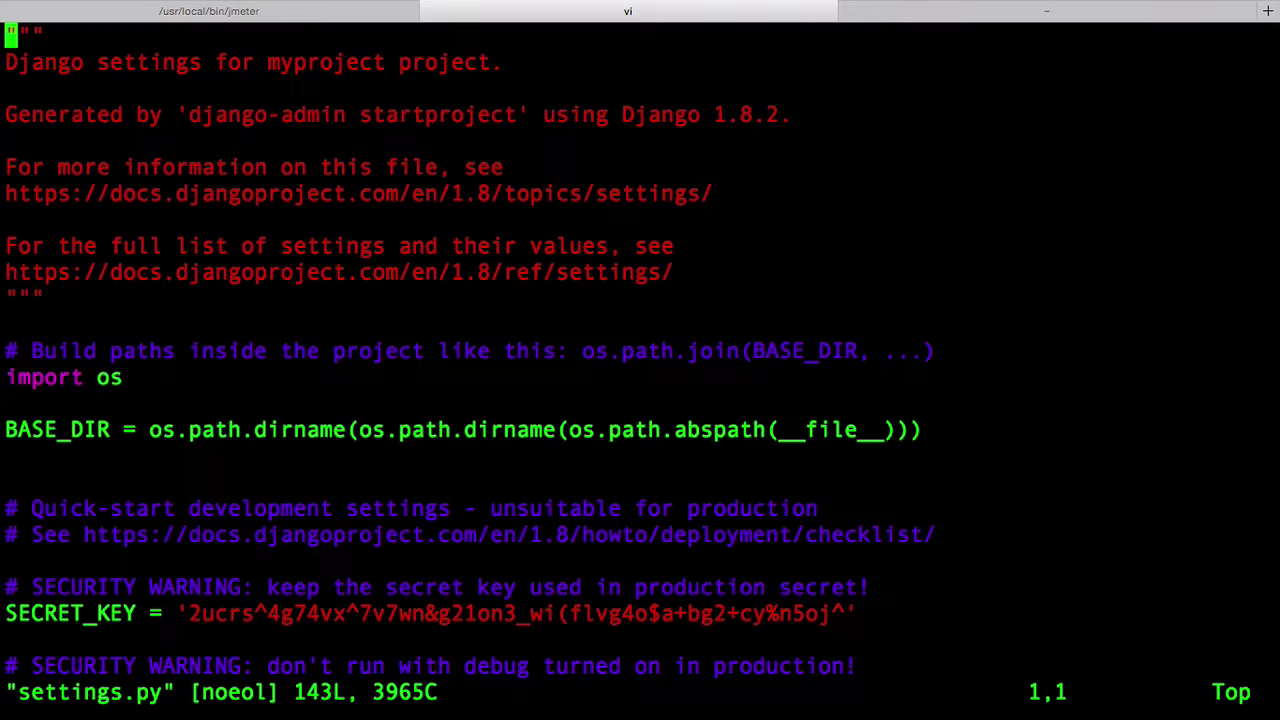
- Examine the addresses in the INTERNAL_IPS setting on the last line of settings.py, and quit the editor
key("shift+g")
key("k")
key("j")
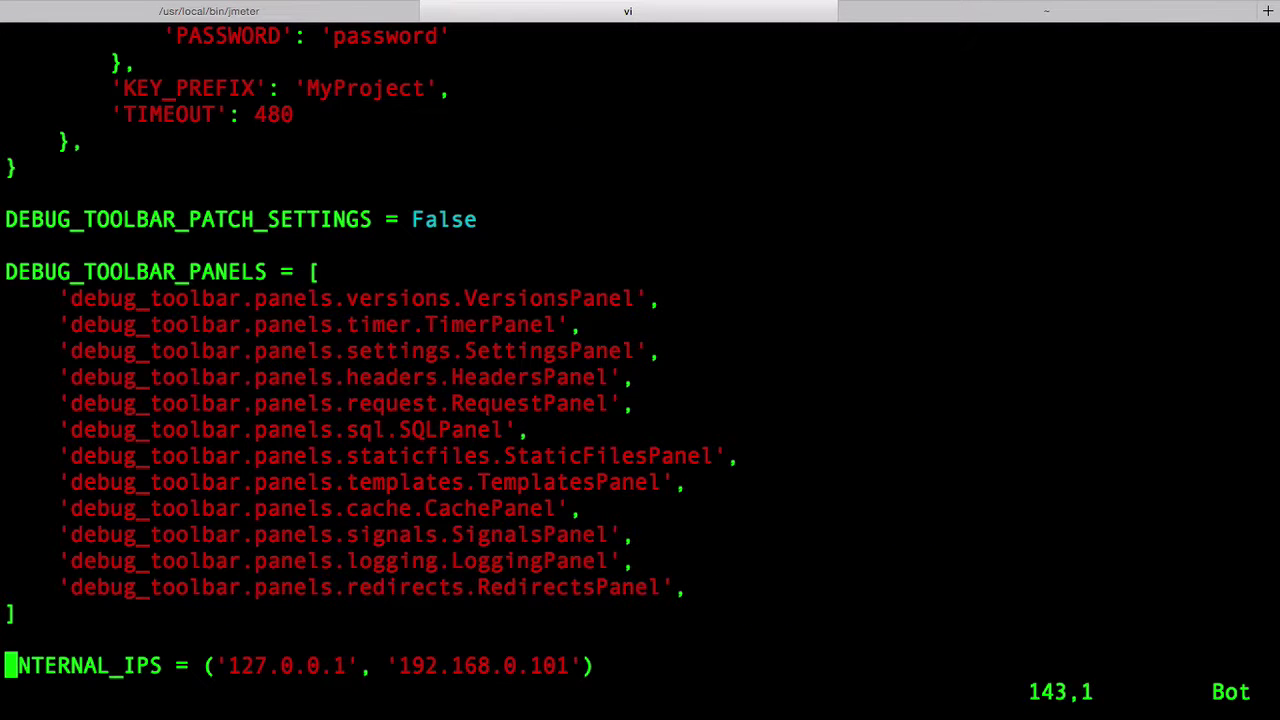
key("l")
key("l")
key("l")
key("l")
key("l")
key("l")
key("l")
key("l")
key("l")
key("l")
key("l")
key("l")
key("l")
key("l")
key("l")
key("l")
key("l")
key("shift+semicolon")
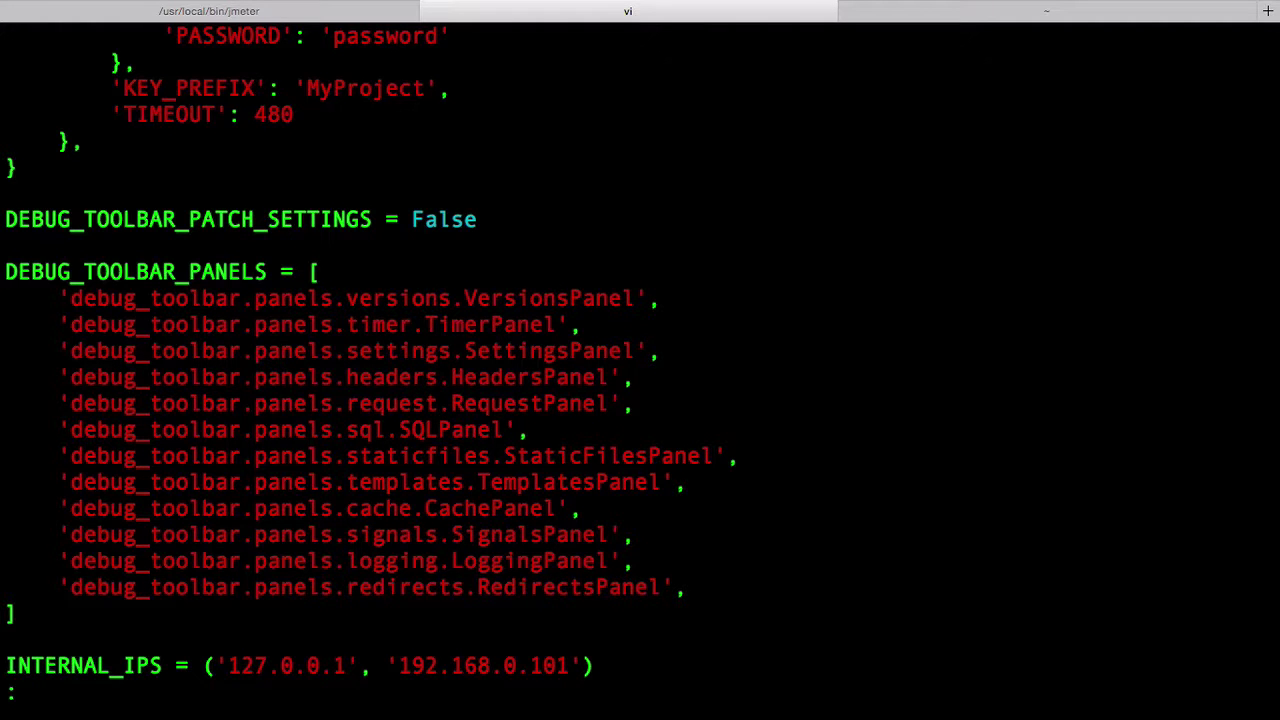
type("q")
key("Return")
- Switch to Chrome and open the debug toolbar's Versions panel on the AdminLTE dashboard at 192.168.0.102:8000
key("super+Tab")
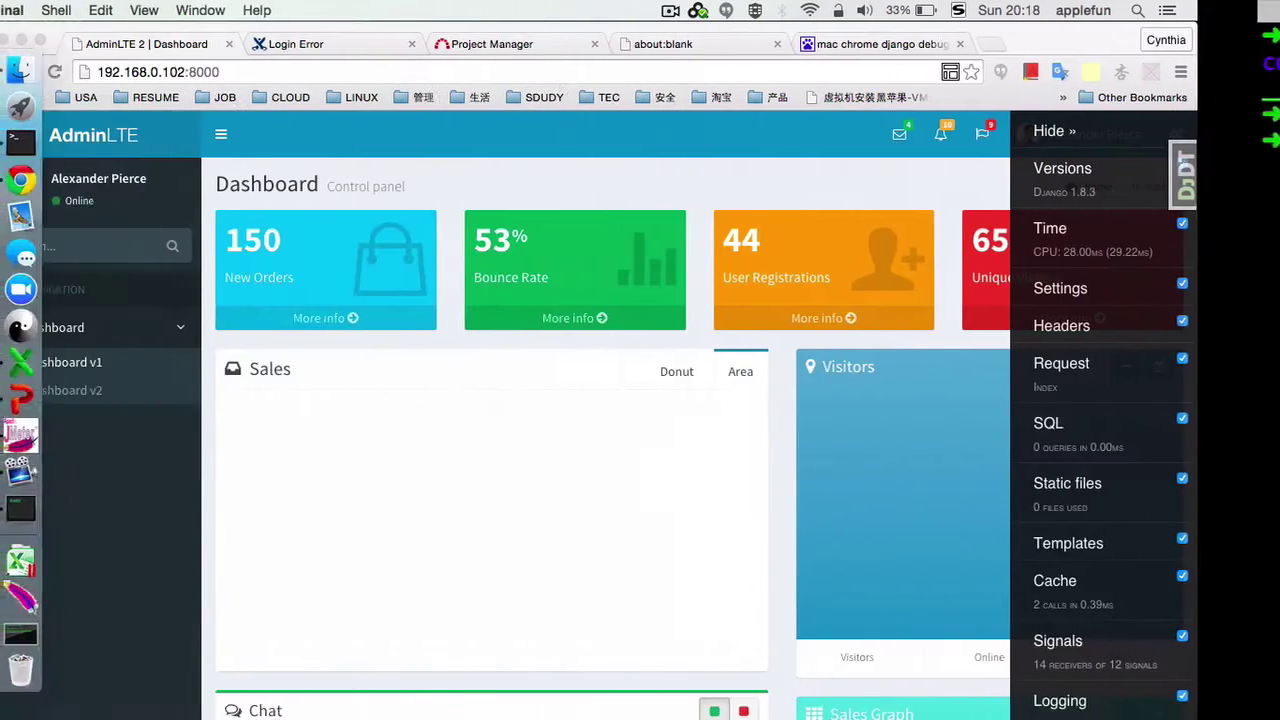
left_click(535, 70)
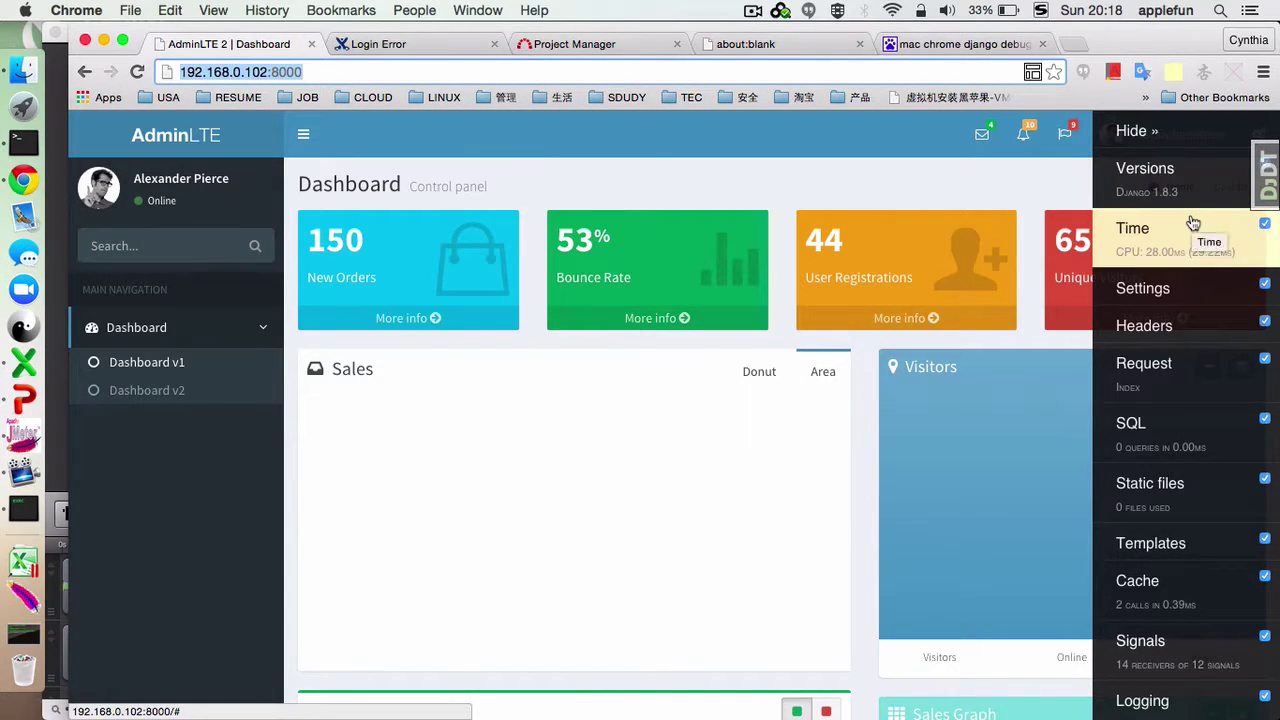
left_click(1172, 186)
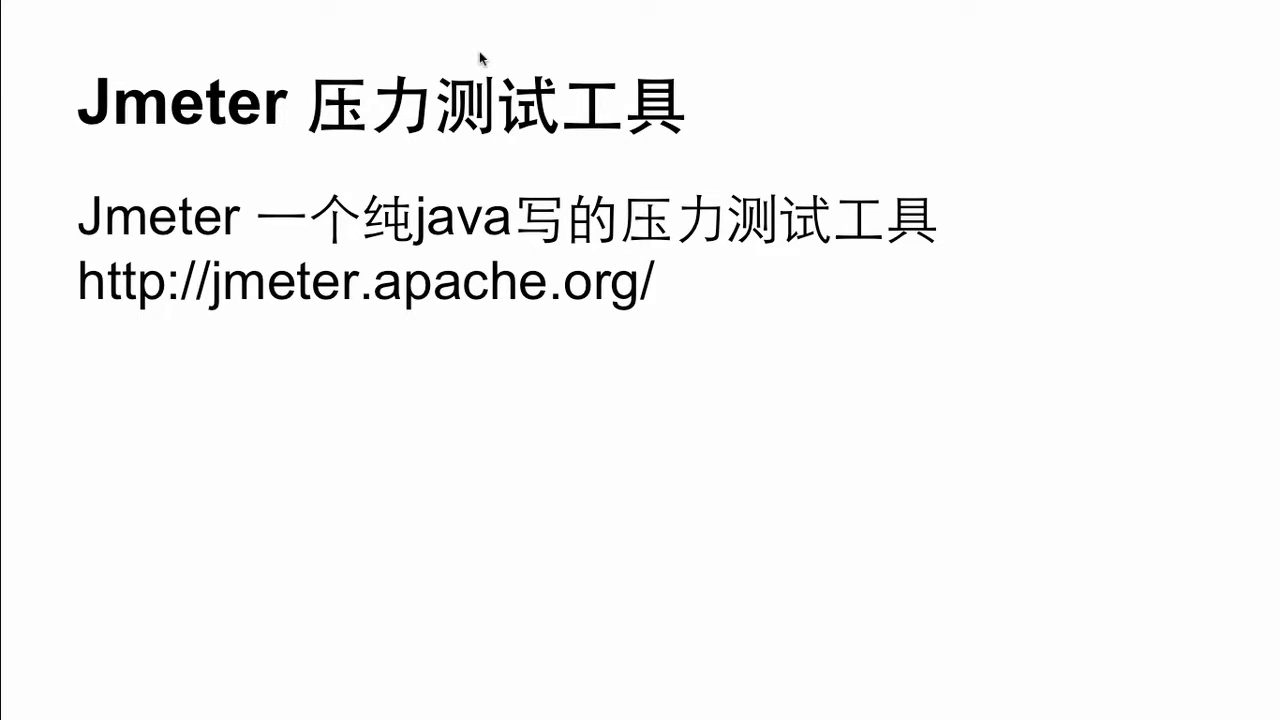
- Open jmeter.apache.org from the slide and review the feature overview on the Apache JMeter home page
left_click(440, 262)
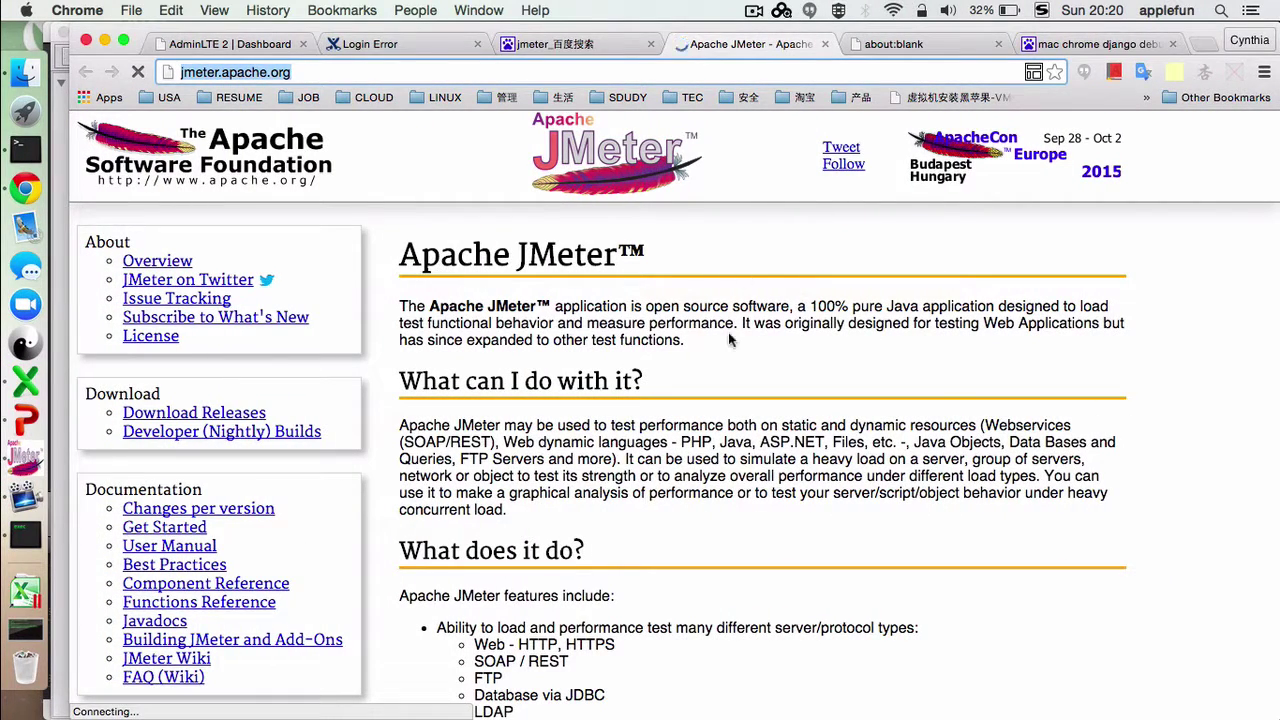
scroll(690, 536, "down", 10)
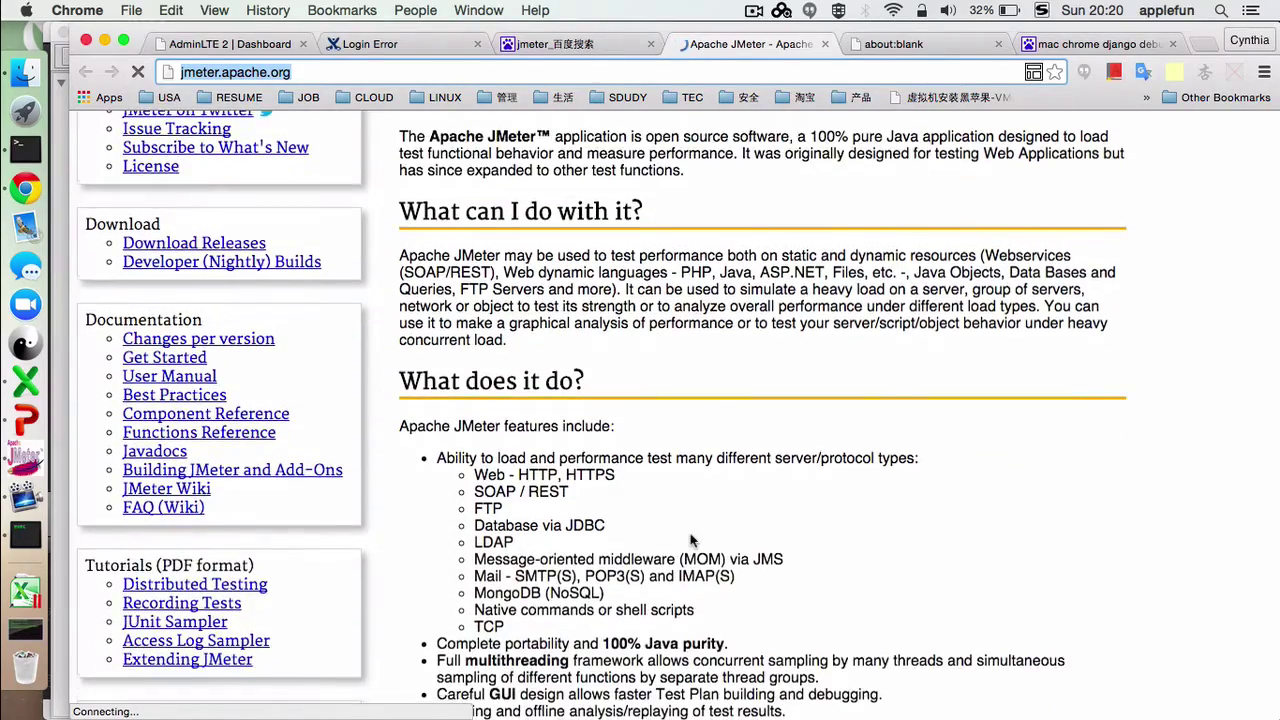
scroll(690, 536, "down", 6)
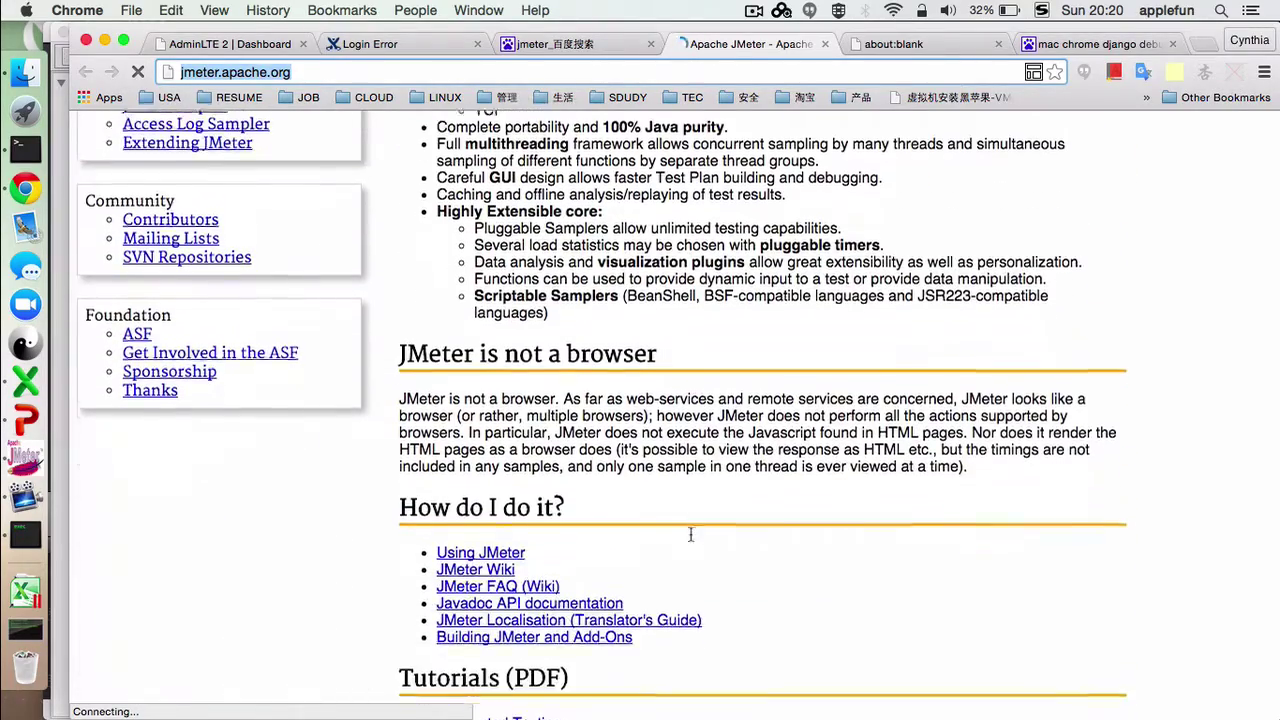
scroll(690, 540, "up", 3)
scroll(690, 540, "up", 5)
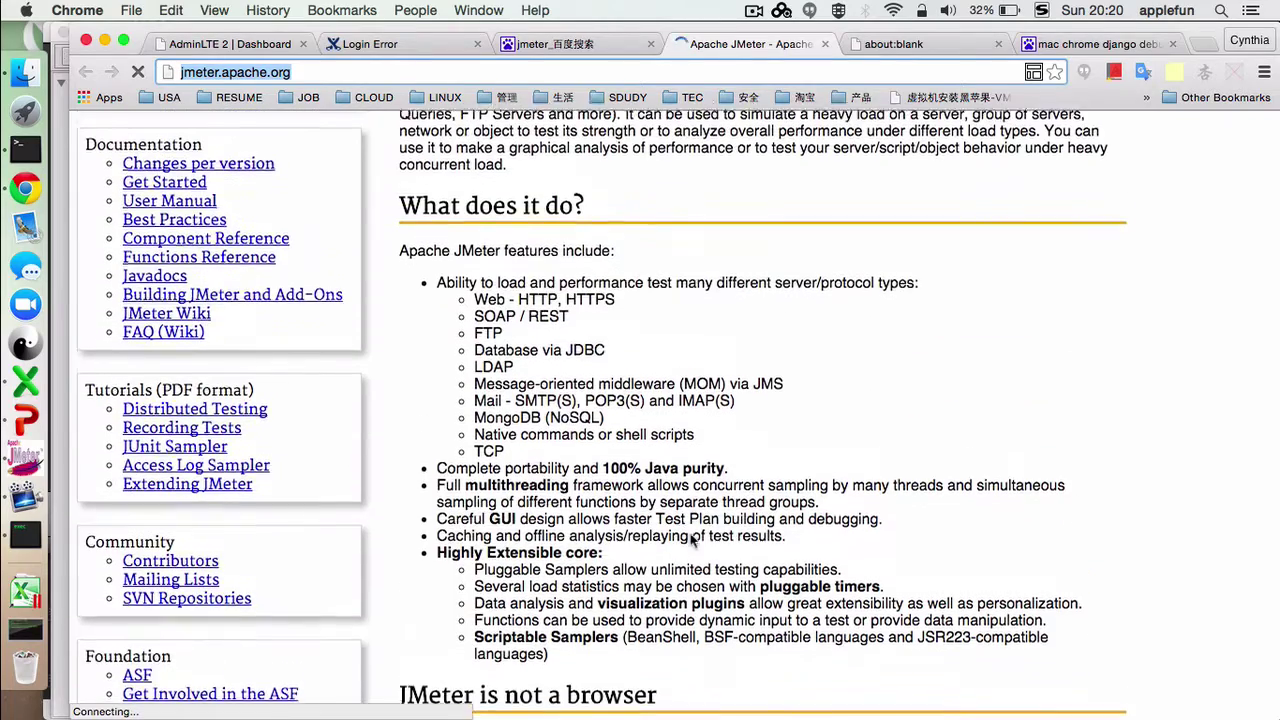
scroll(690, 536, "down", 2)
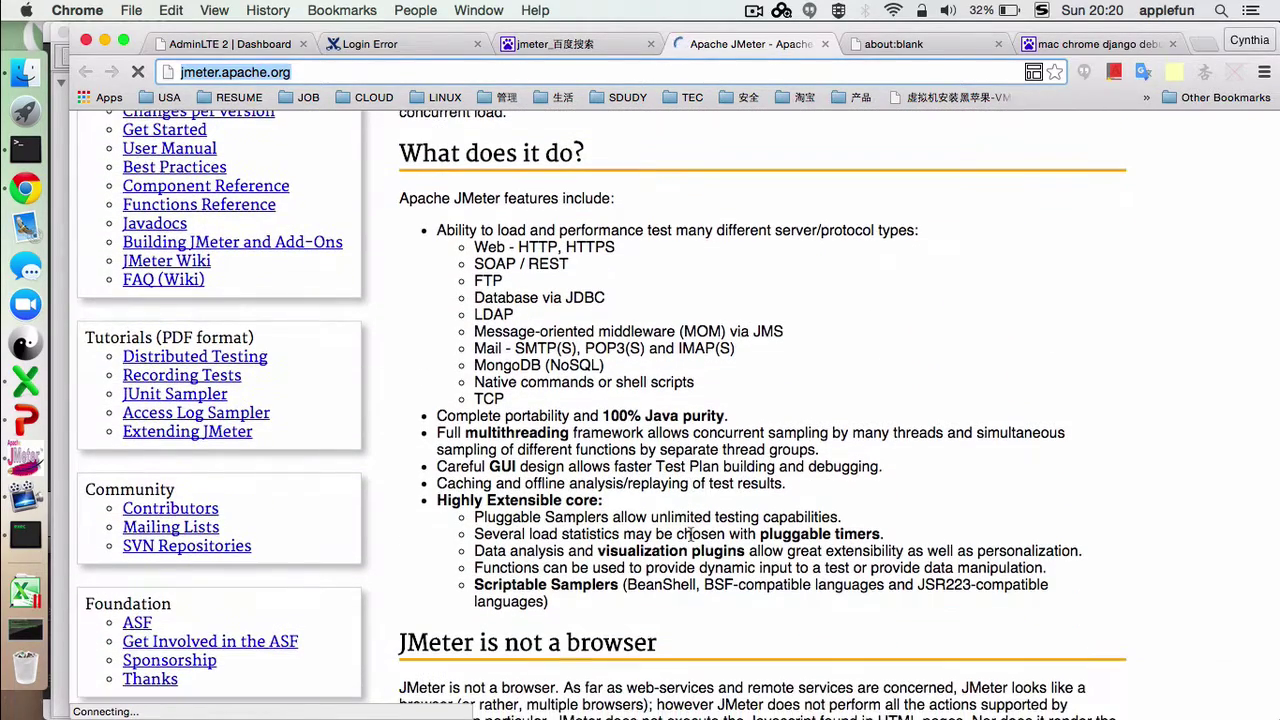
- Switch to JMeter and inspect the Test Plan and Thread Group settings
left_click(27, 461)
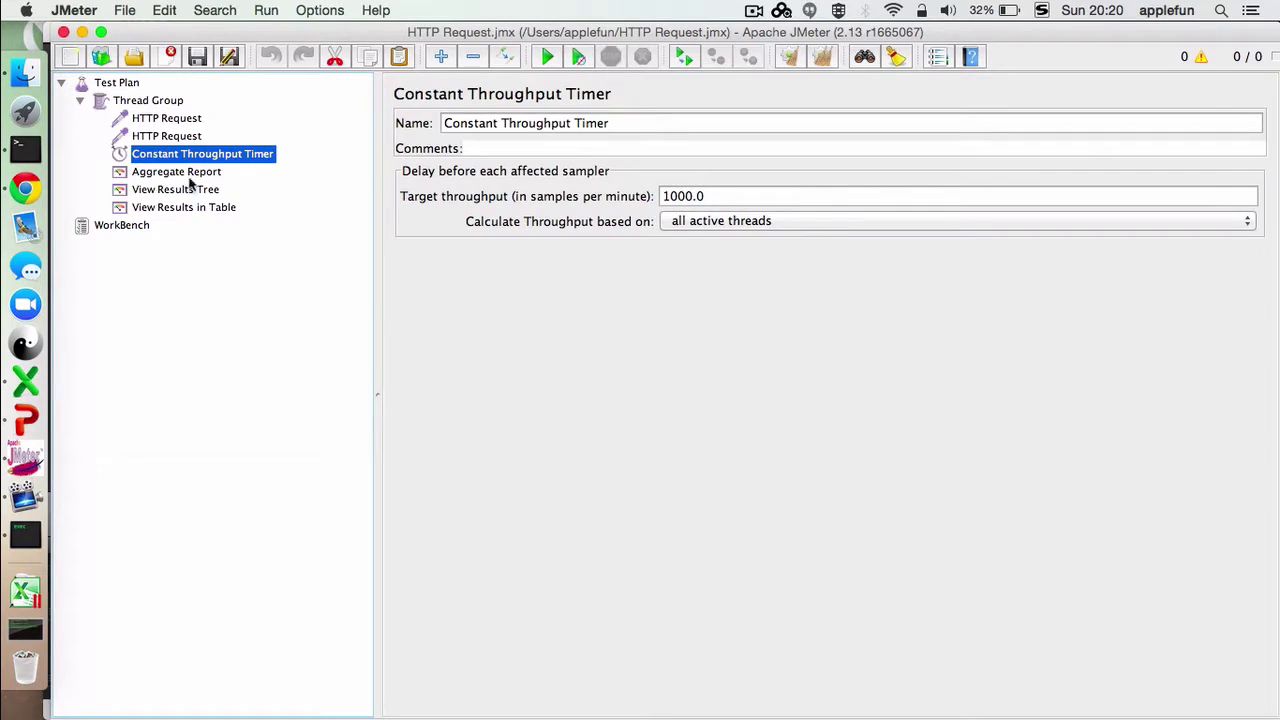
left_click(114, 84)
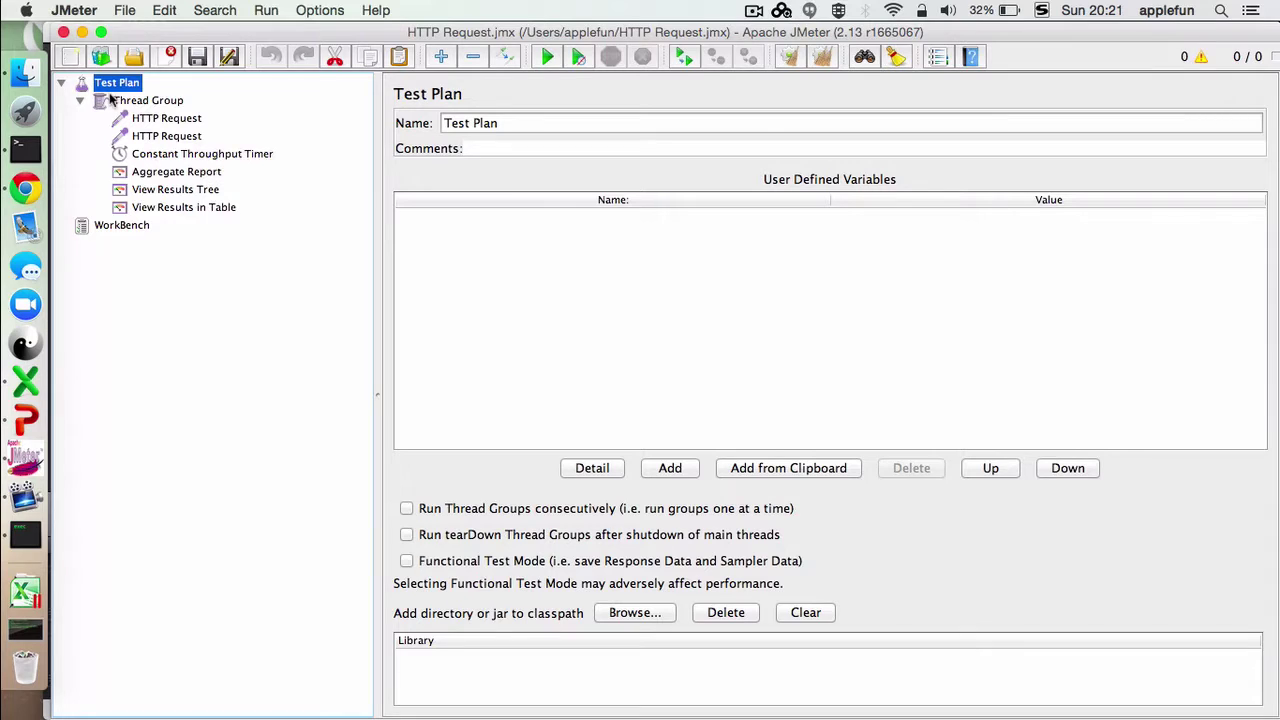
left_click(170, 101)
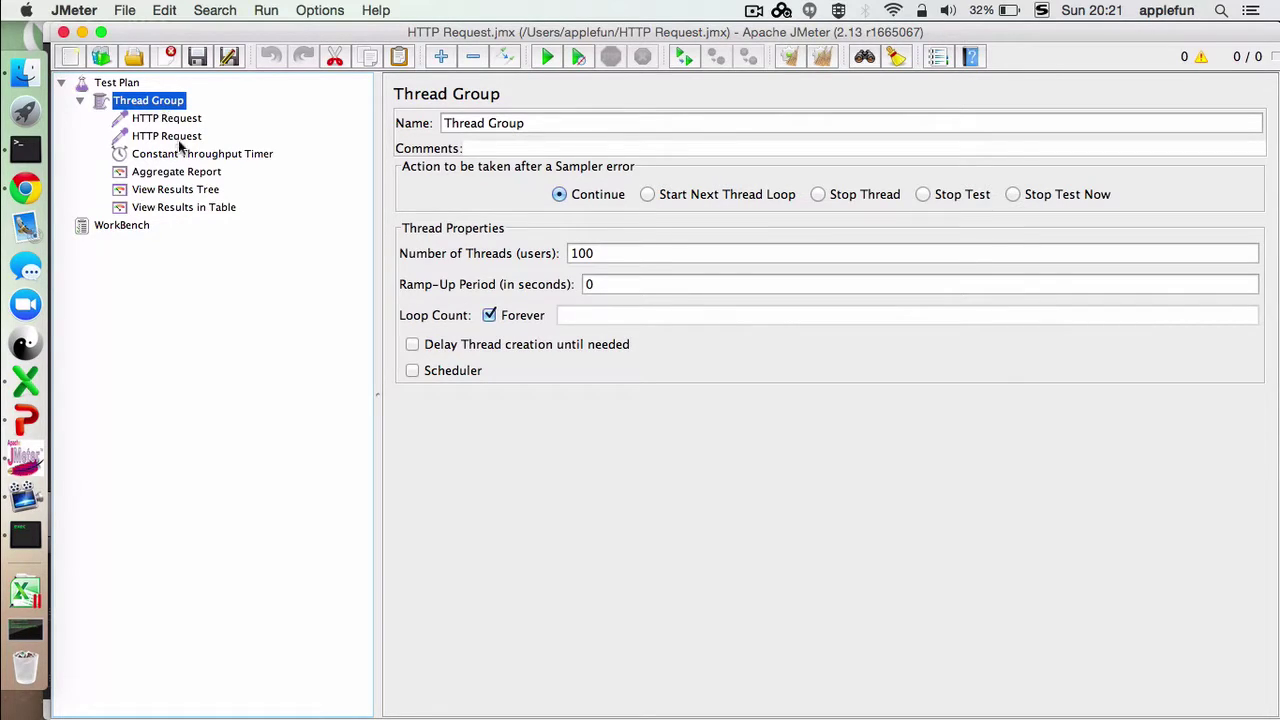
- Compare the settings of the two HTTP Request samplers, dashboard1 and dashboard2, in the Thread Group
left_click(181, 119)
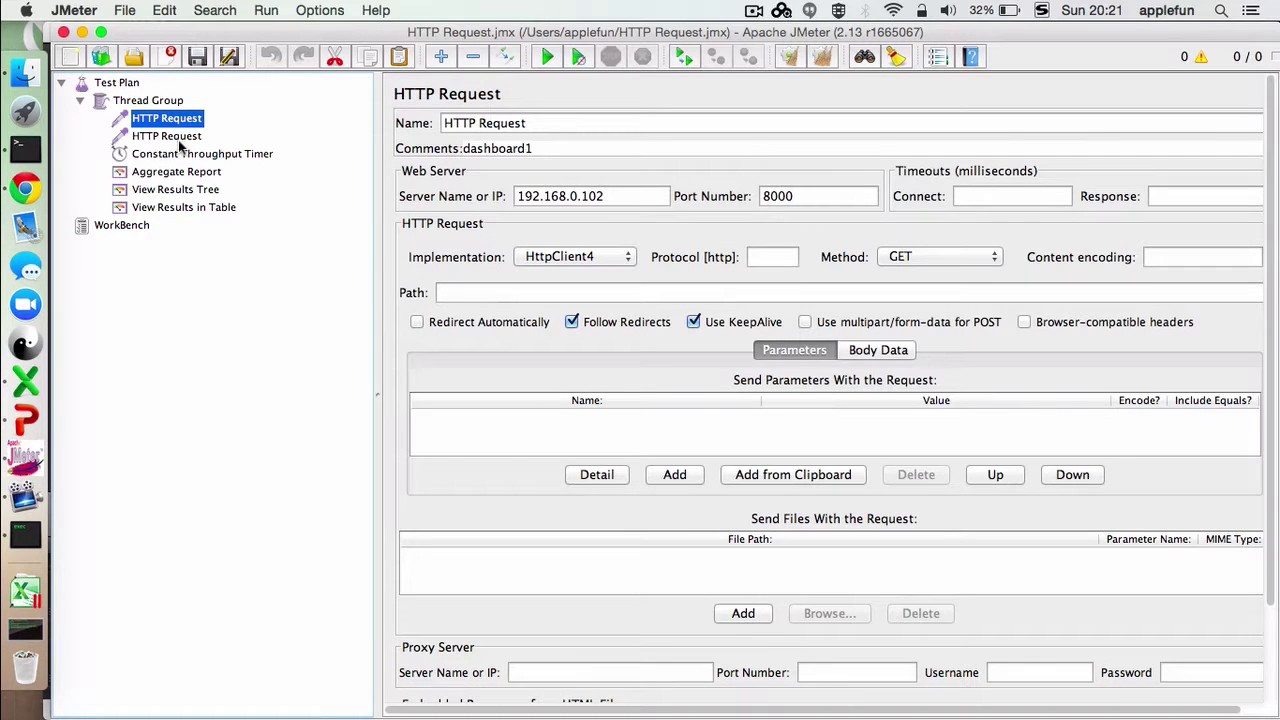
left_click(180, 138)
left_click(186, 120)
left_click(170, 138)
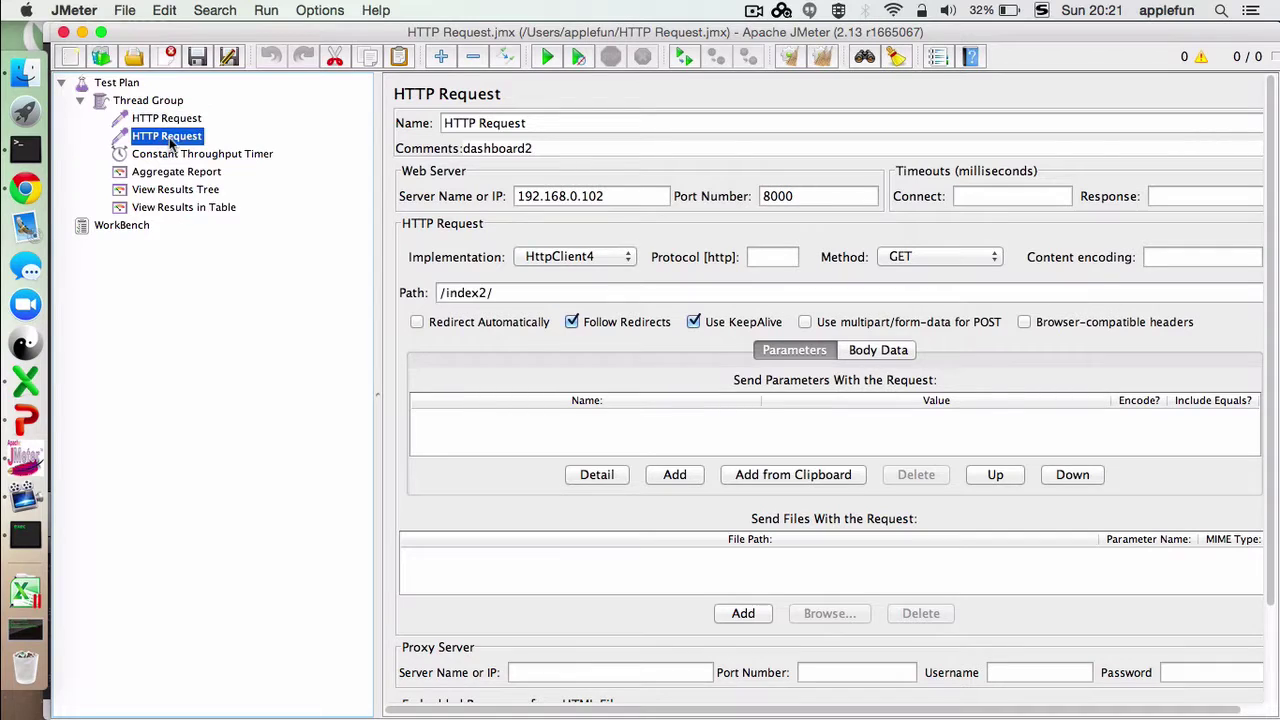
left_click(194, 121)
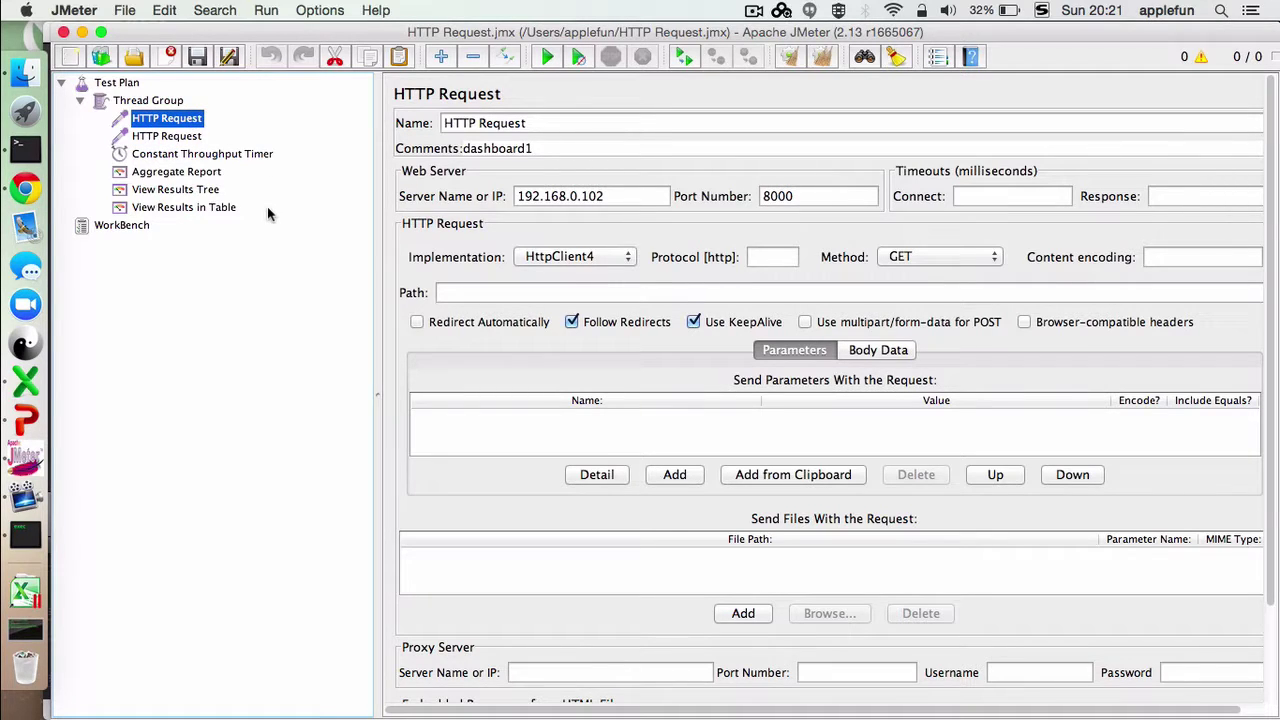
- Browse the sampler and listener types that can be added to the Thread Group
left_click(165, 100)
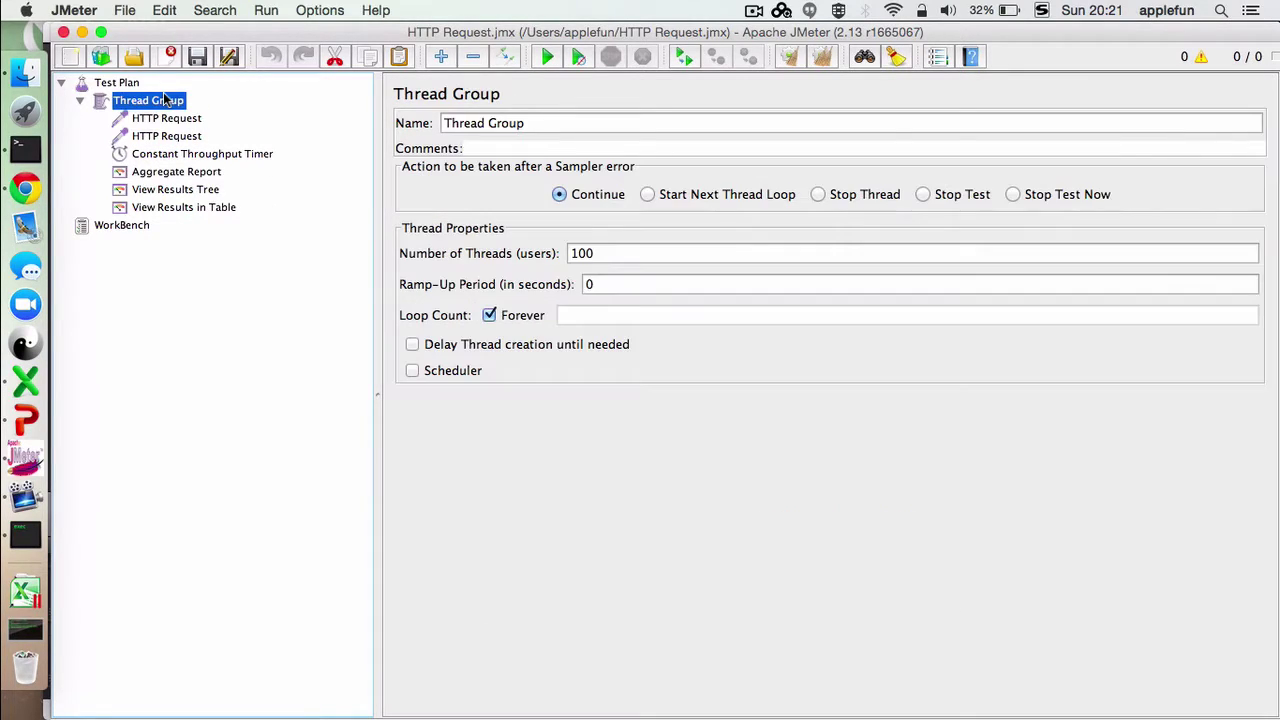
right_click(165, 100)
mouse_move(291, 108)
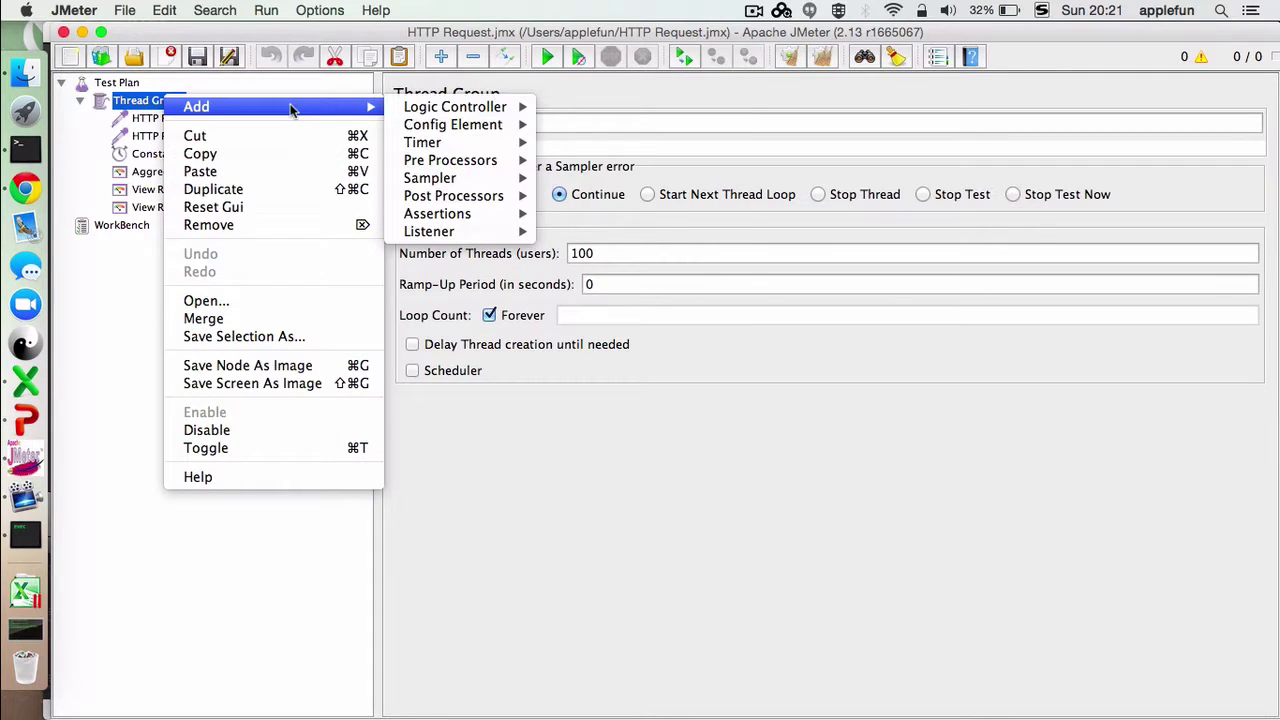
mouse_move(458, 187)
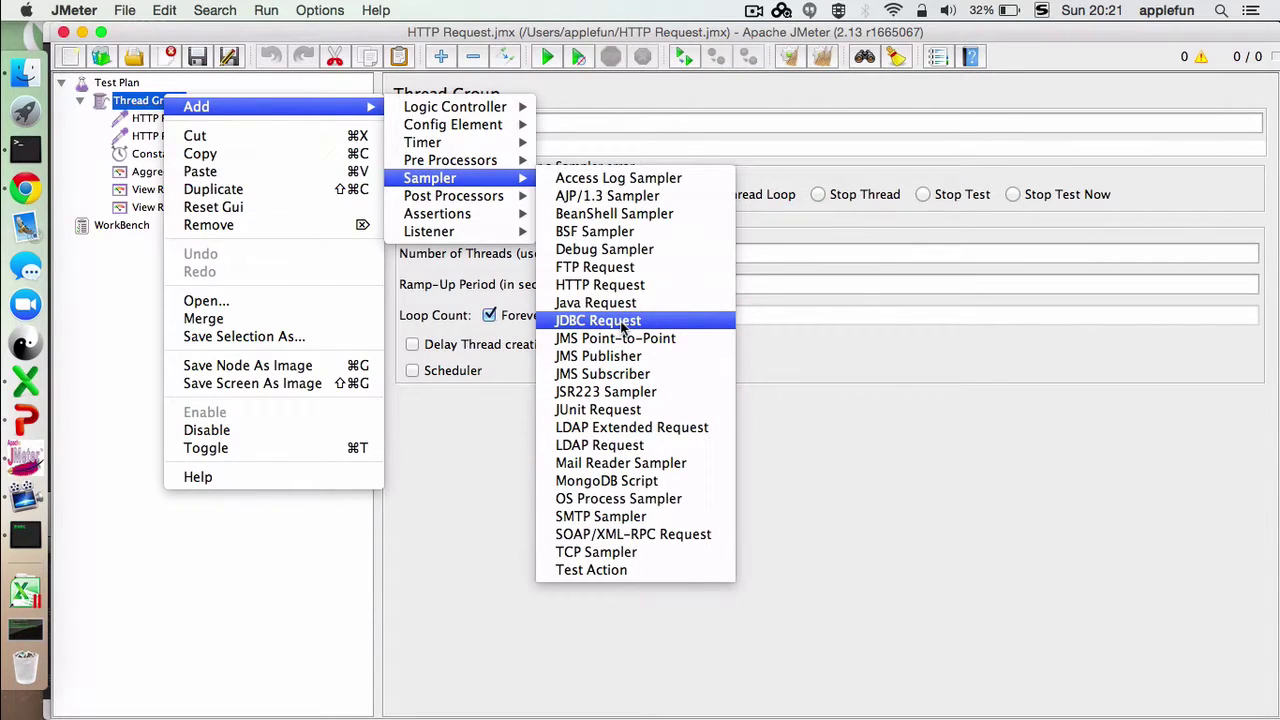
mouse_move(440, 231)
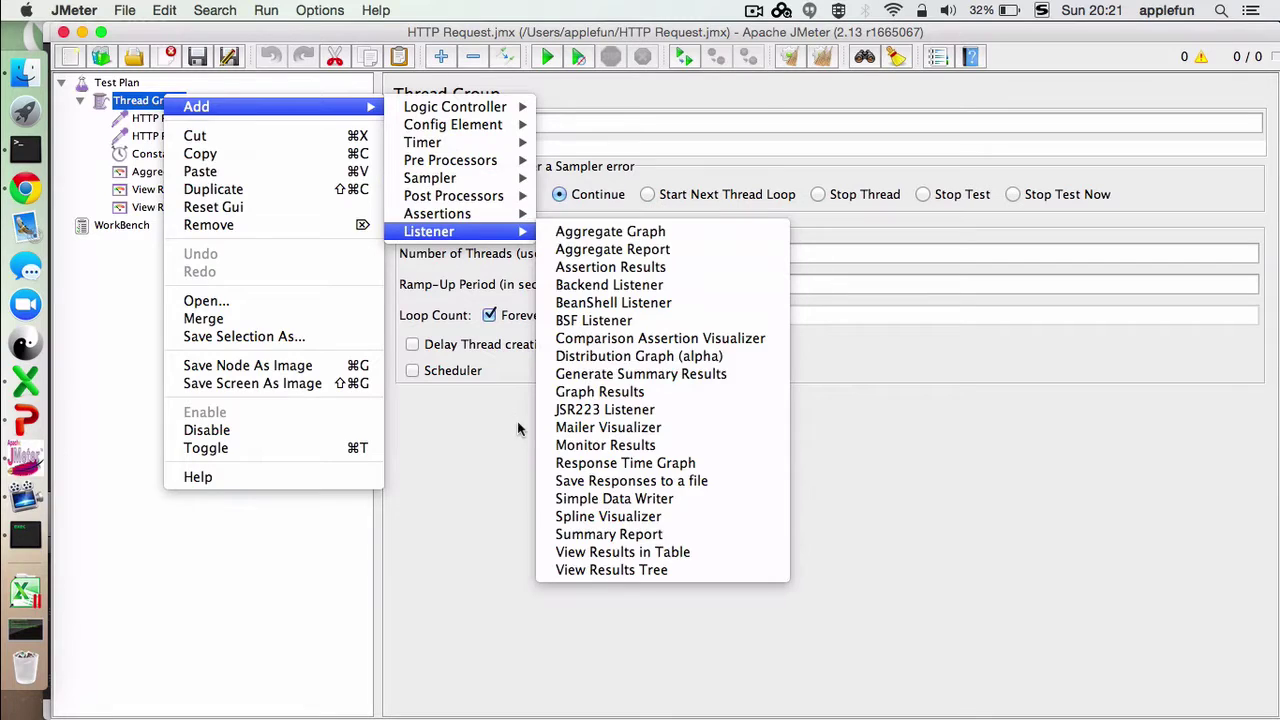
left_click(517, 423)
- Review the comment, server, port and path settings of the two HTTP Request samplers
left_click(176, 118)
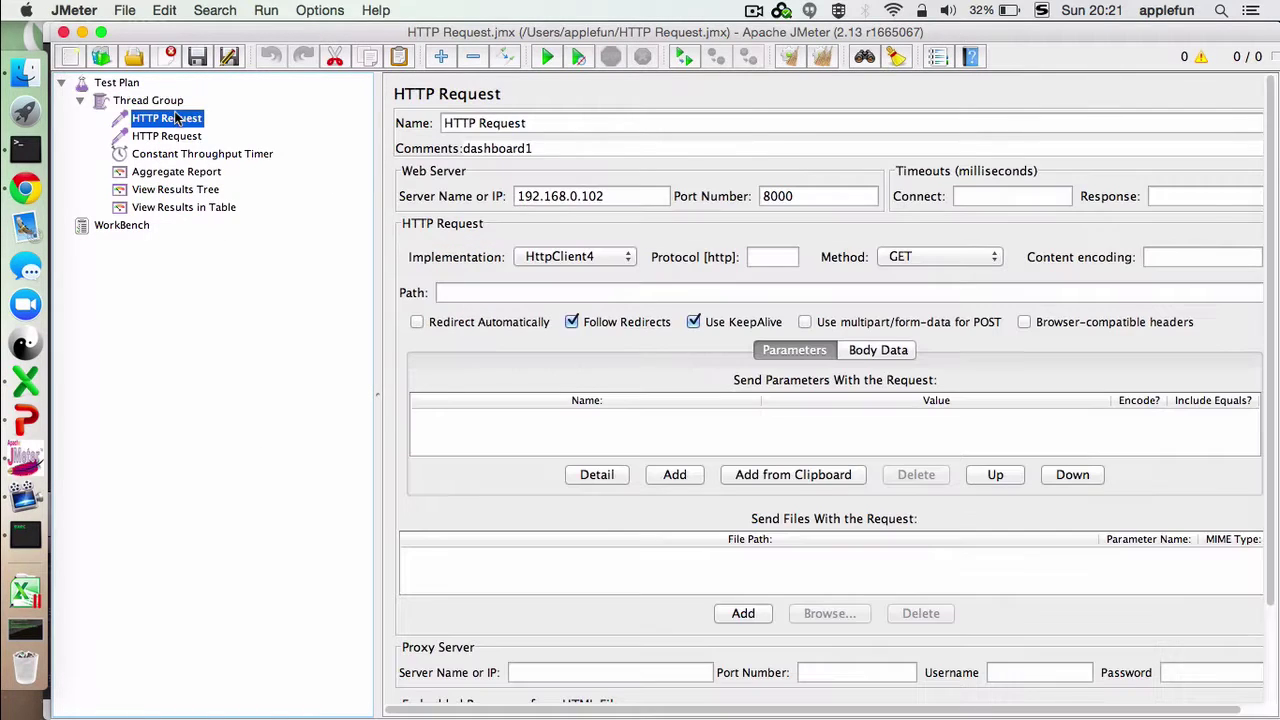
left_click(549, 149)
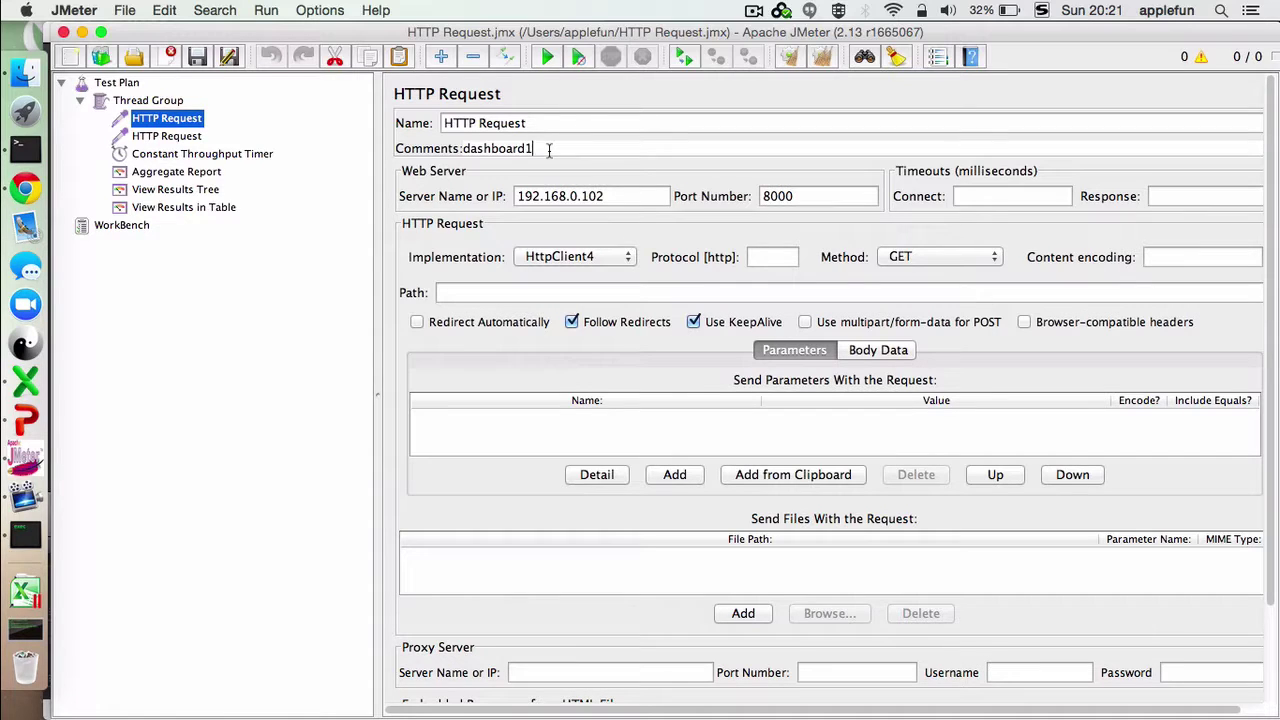
left_click(622, 203)
left_click(820, 200)
left_click(514, 288)
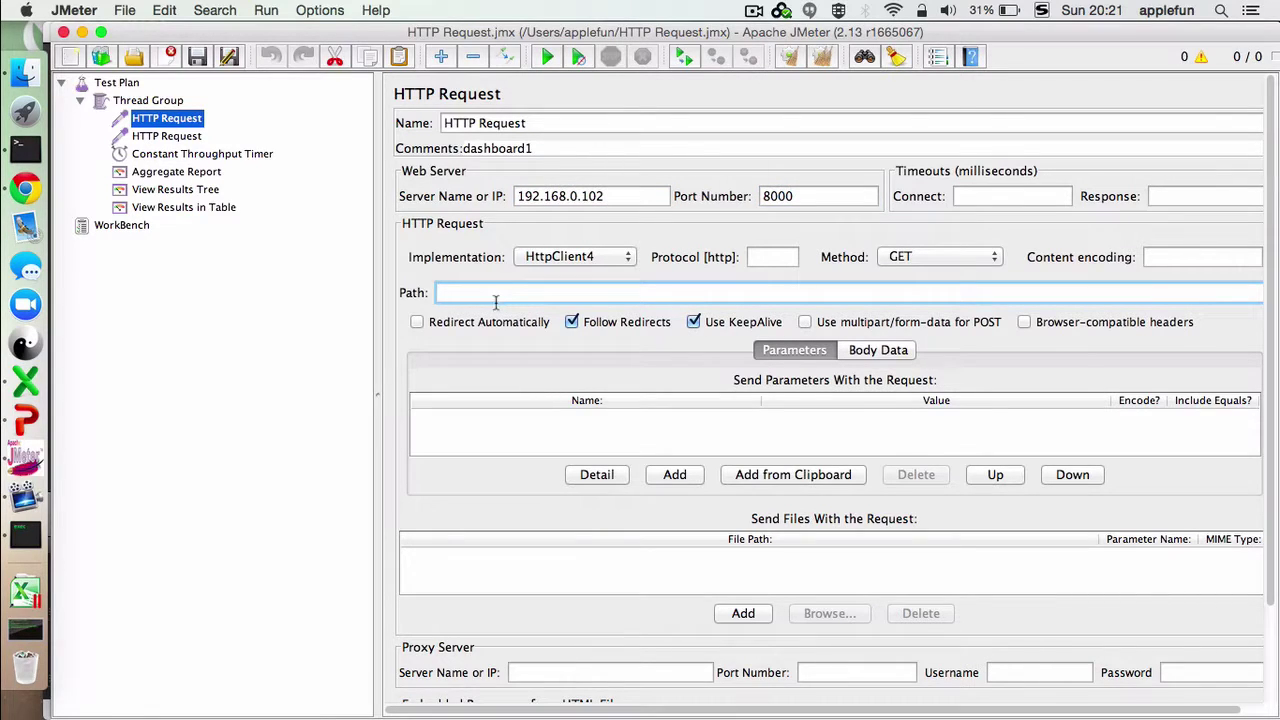
left_click(181, 137)
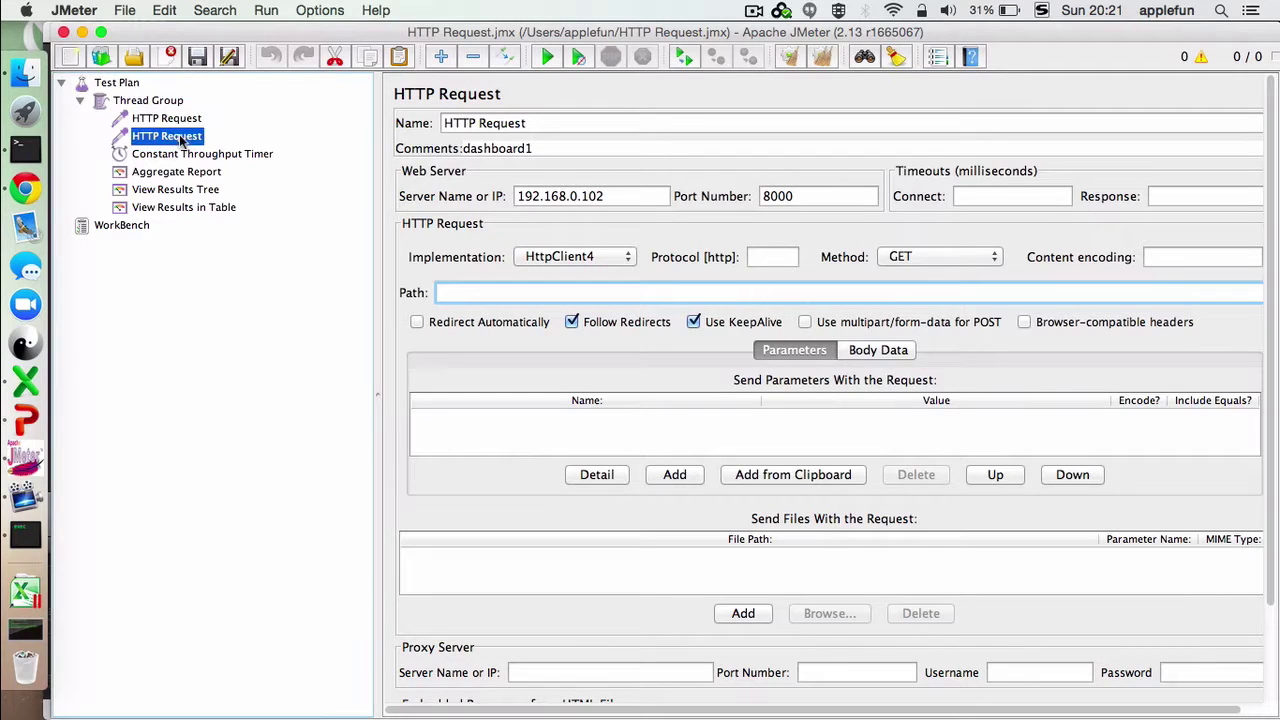
left_click(507, 292)
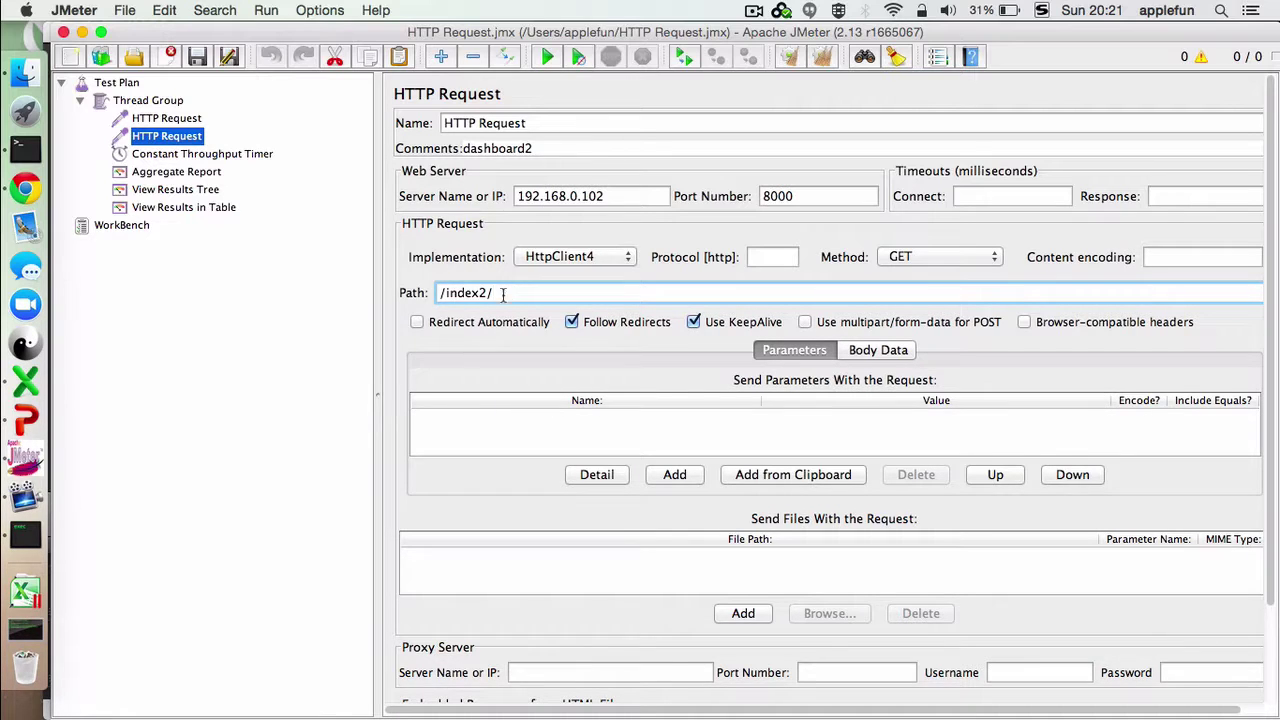
- Set the Thread Group's ramp-up period to 100 seconds and toggle its Forever loop option off and back on
left_click(165, 101)
left_click(612, 254)
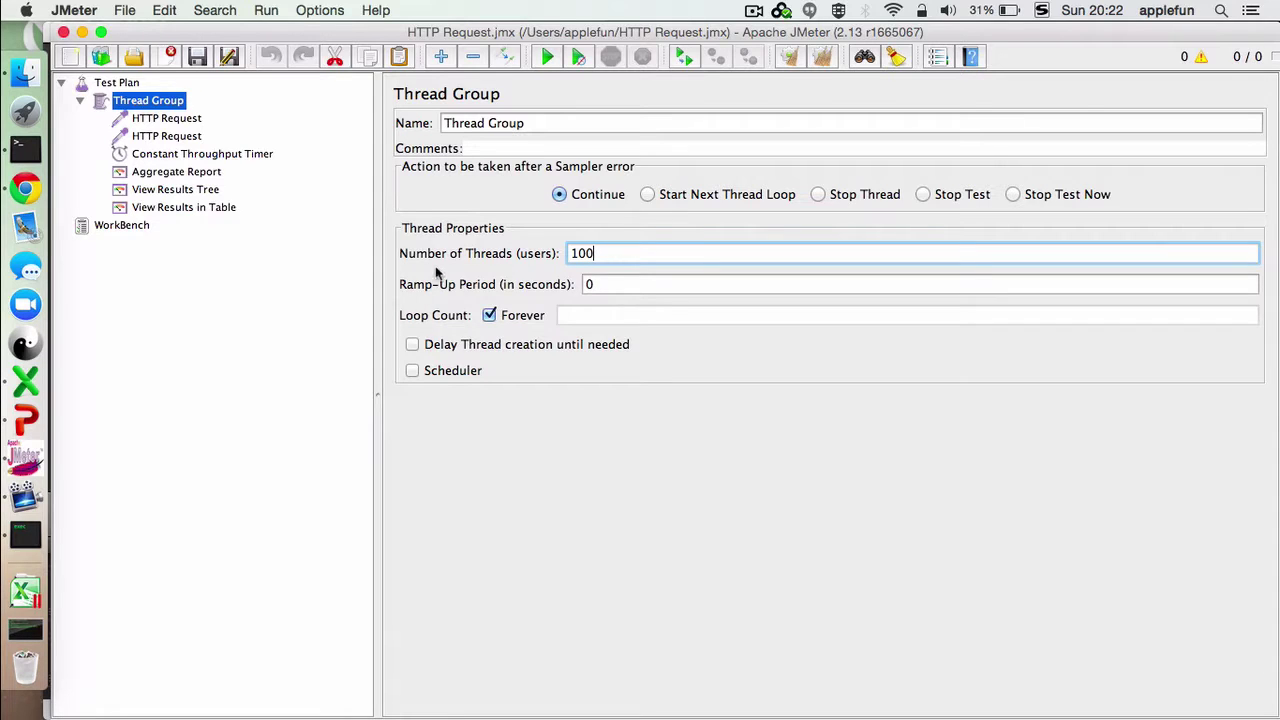
left_click(604, 287)
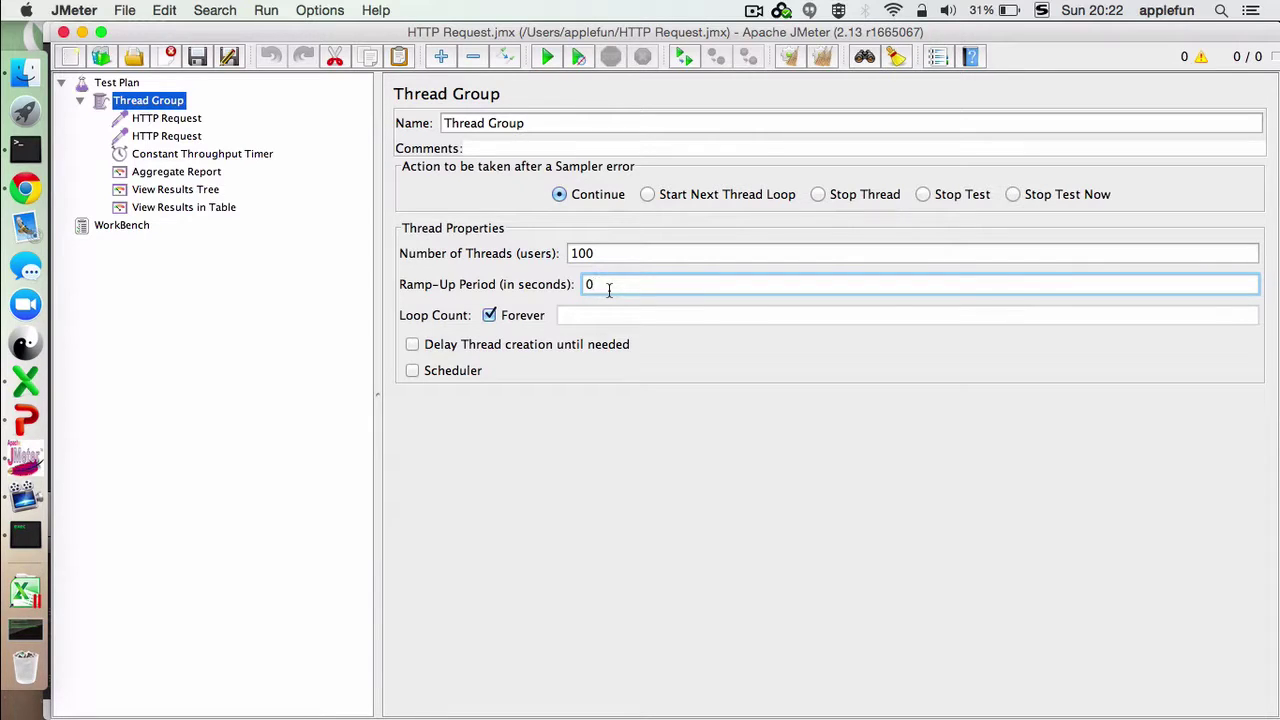
key("BackSpace")
type("100")
left_click(615, 258)
left_click(629, 284)
left_click(489, 315)
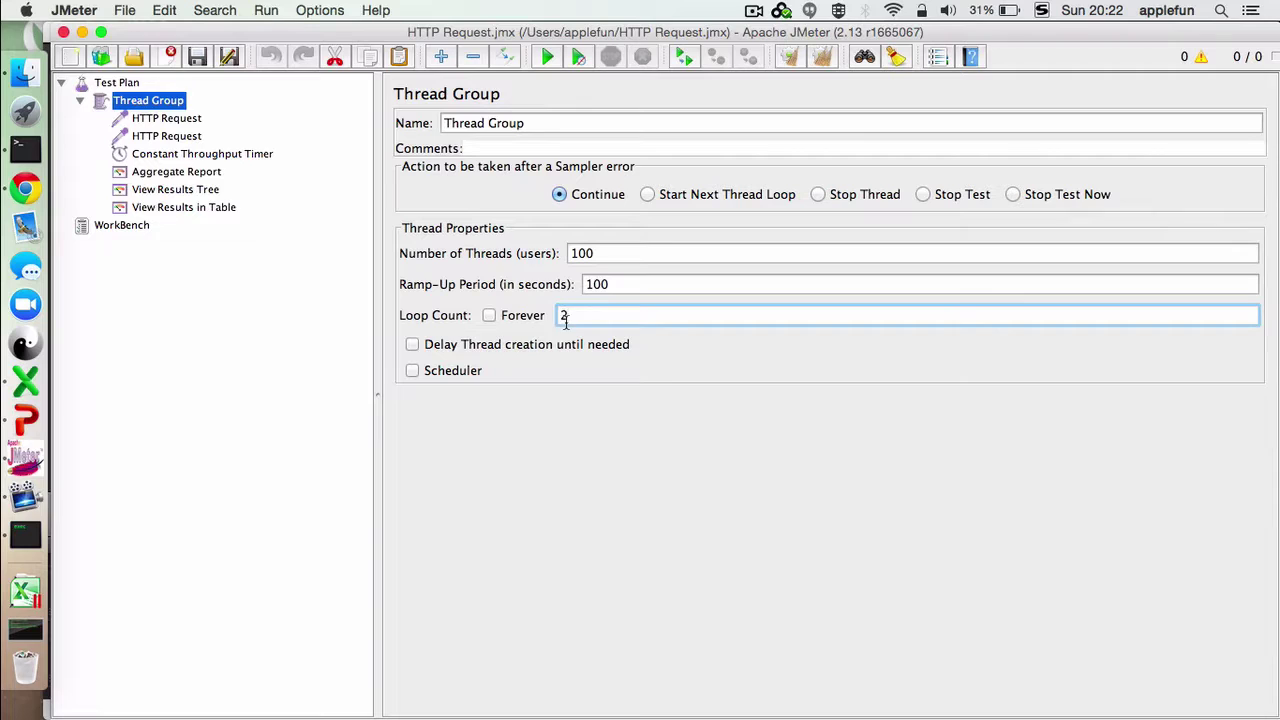
left_click(489, 315)
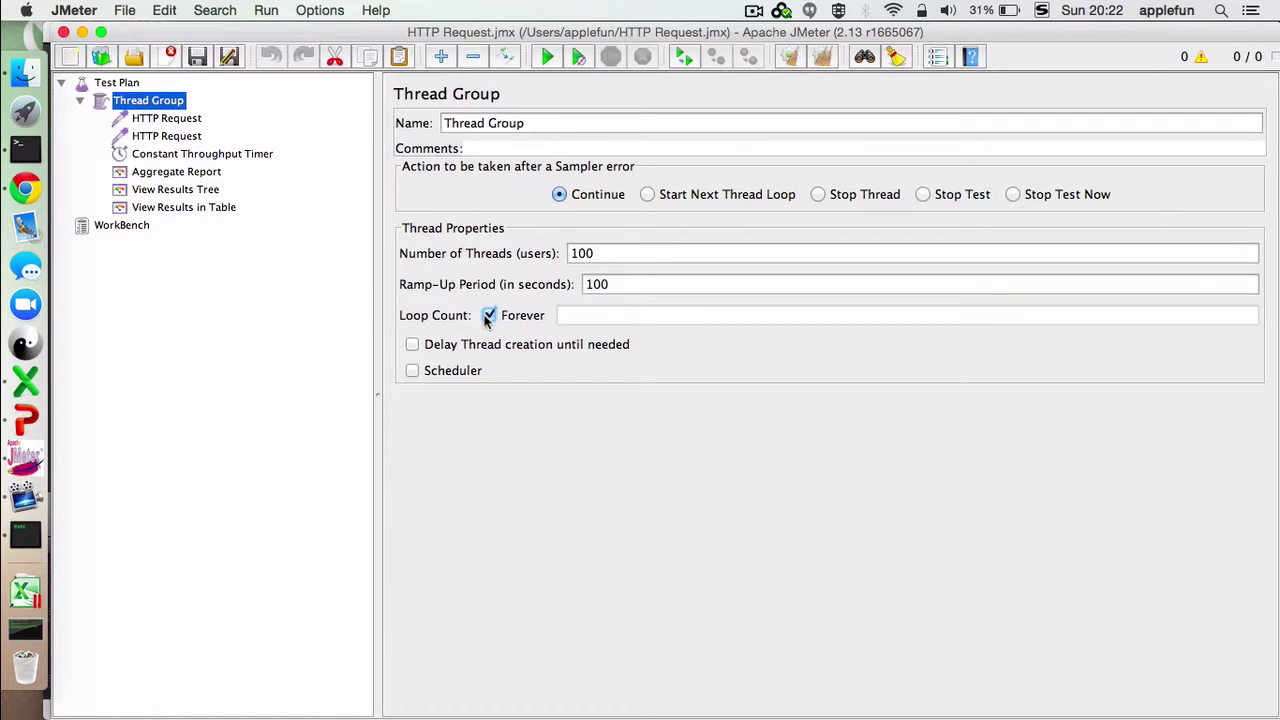
- Set the Thread Group's ramp-up period to 50 seconds and save the test plan
double_click(622, 283)
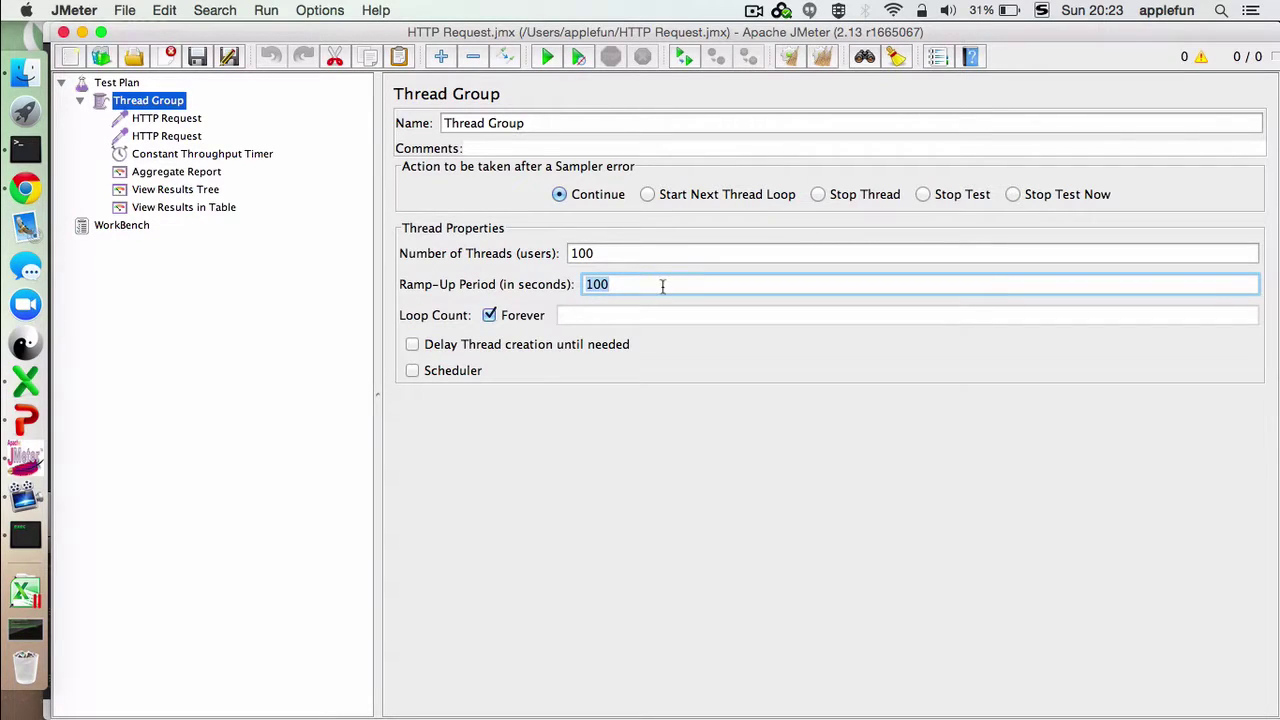
type("50")
left_click(198, 60)
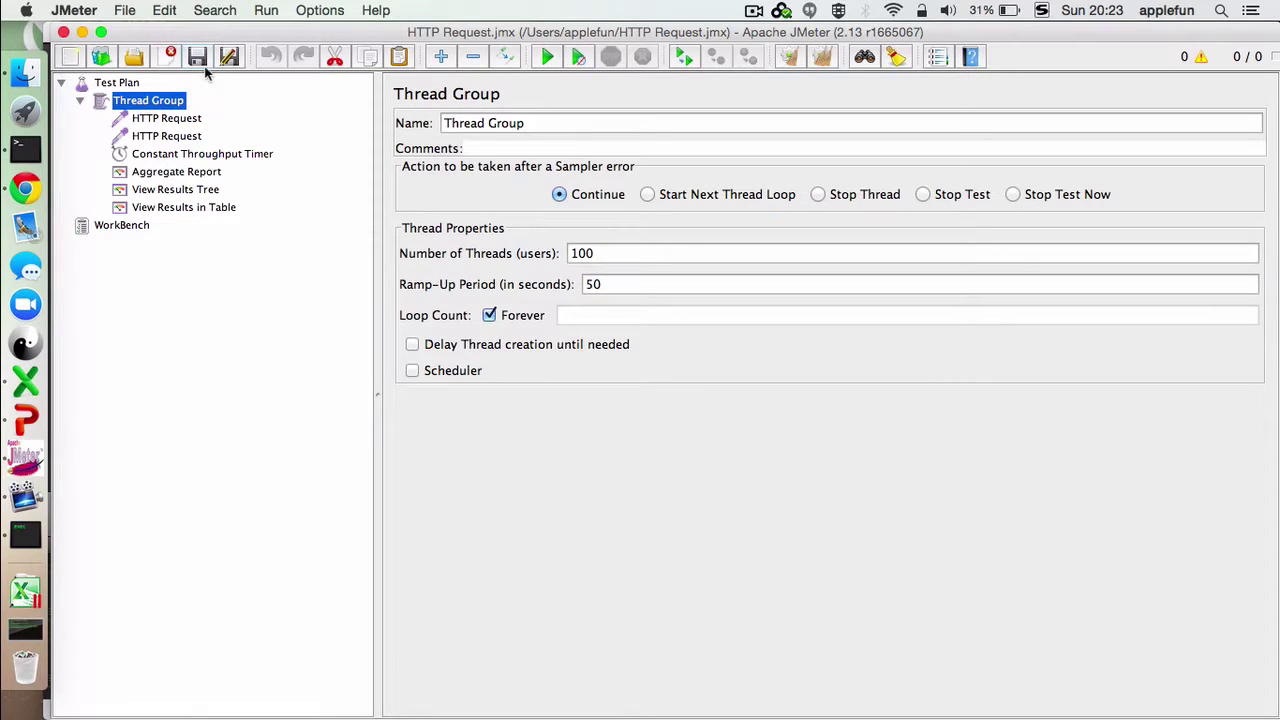
- Examine the Constant Throughput Timer's target throughput and its options for which threads the calculation is based on
left_click(221, 160)
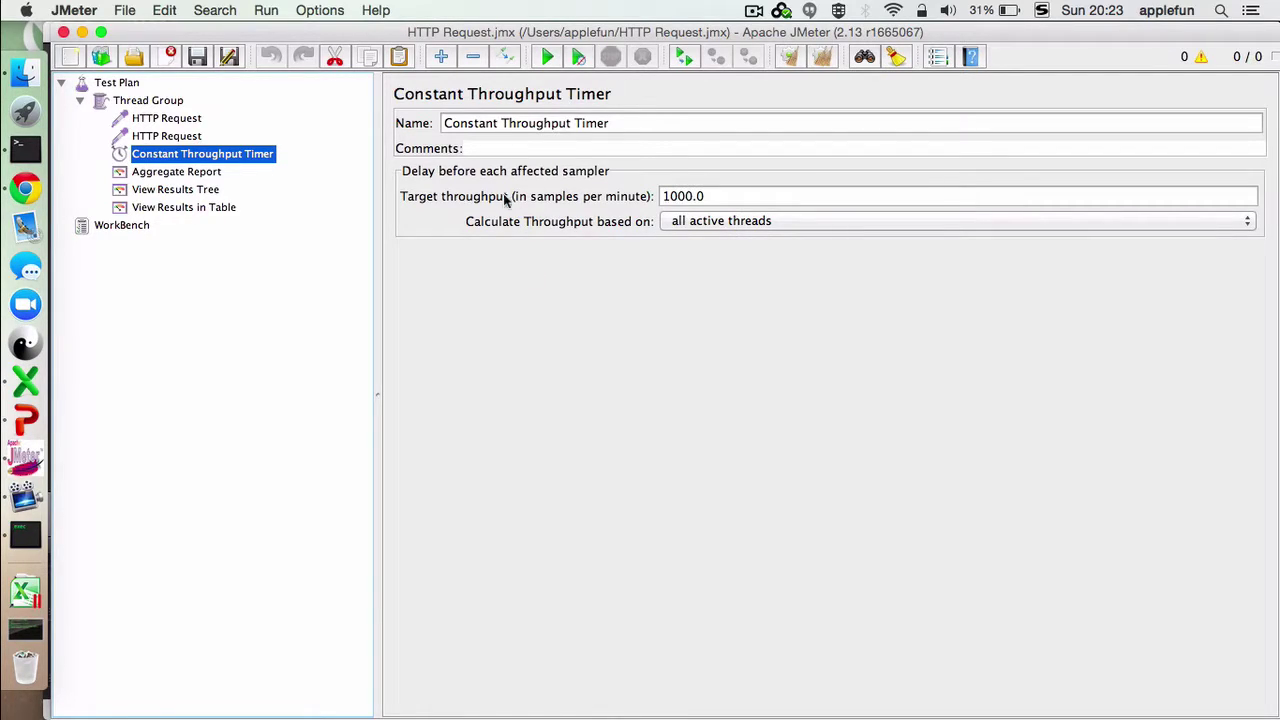
left_click(717, 200)
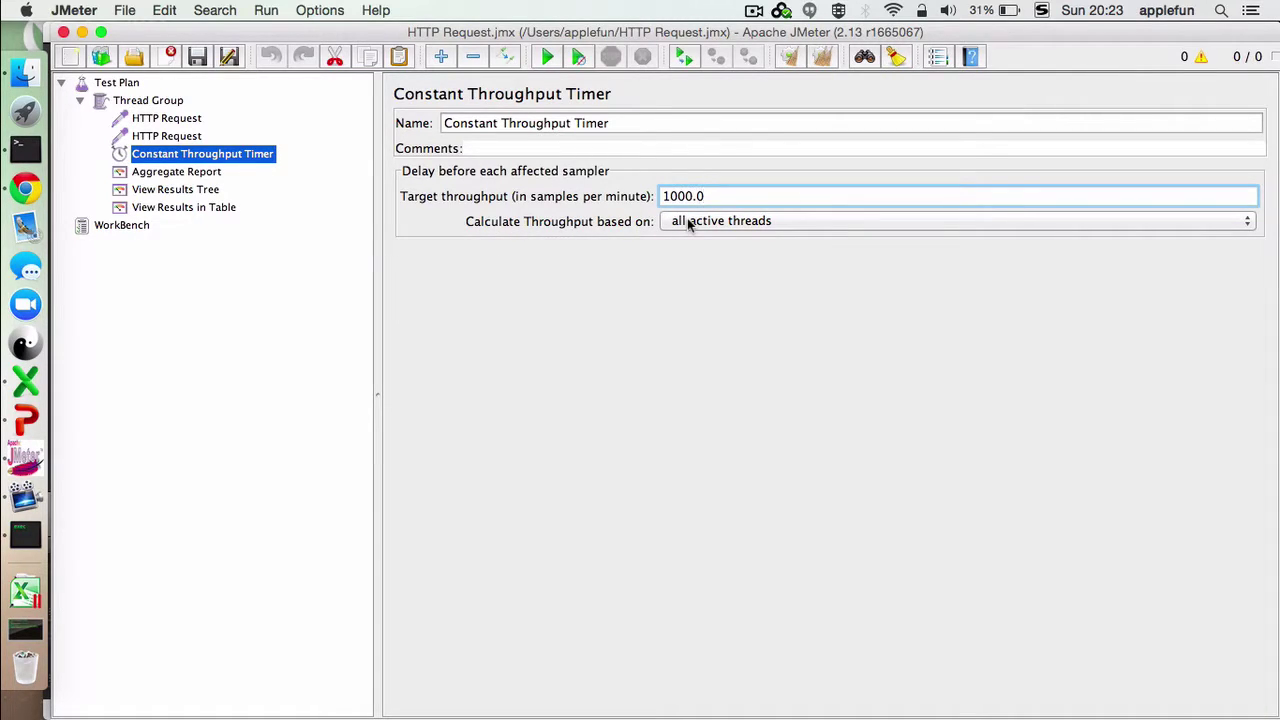
left_click(728, 221)
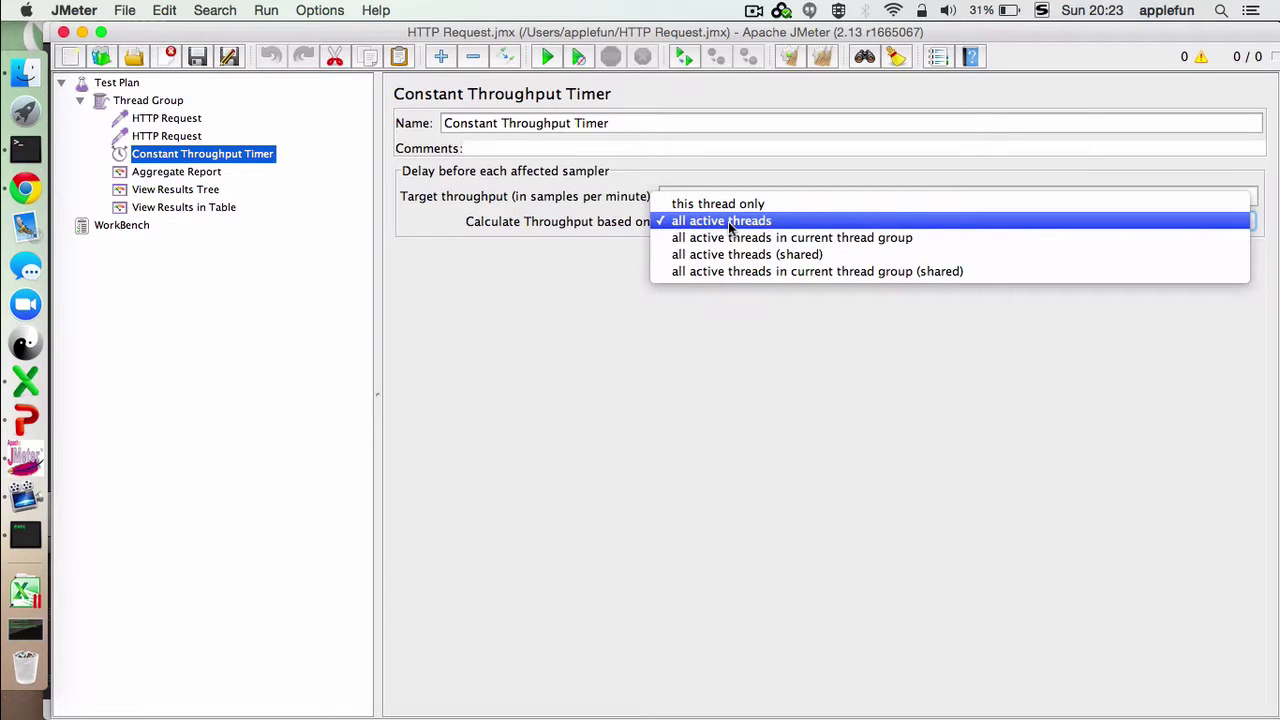
left_click(728, 221)
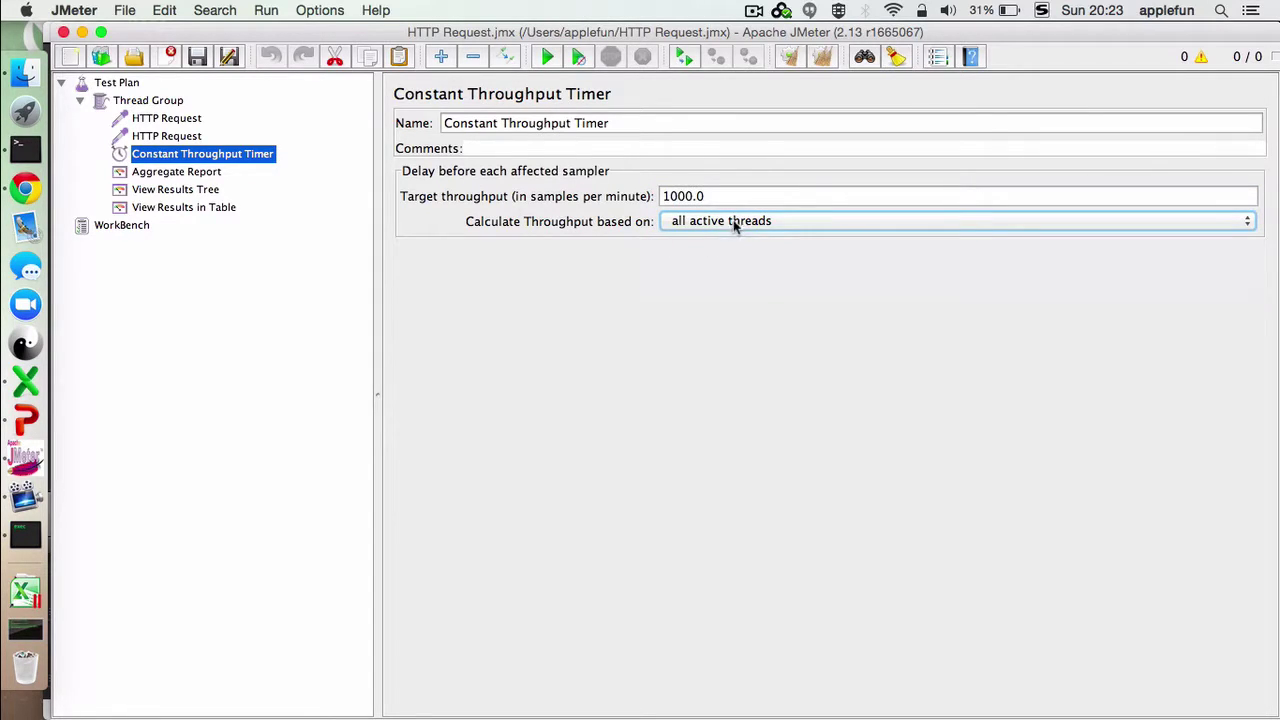
left_click(735, 222)
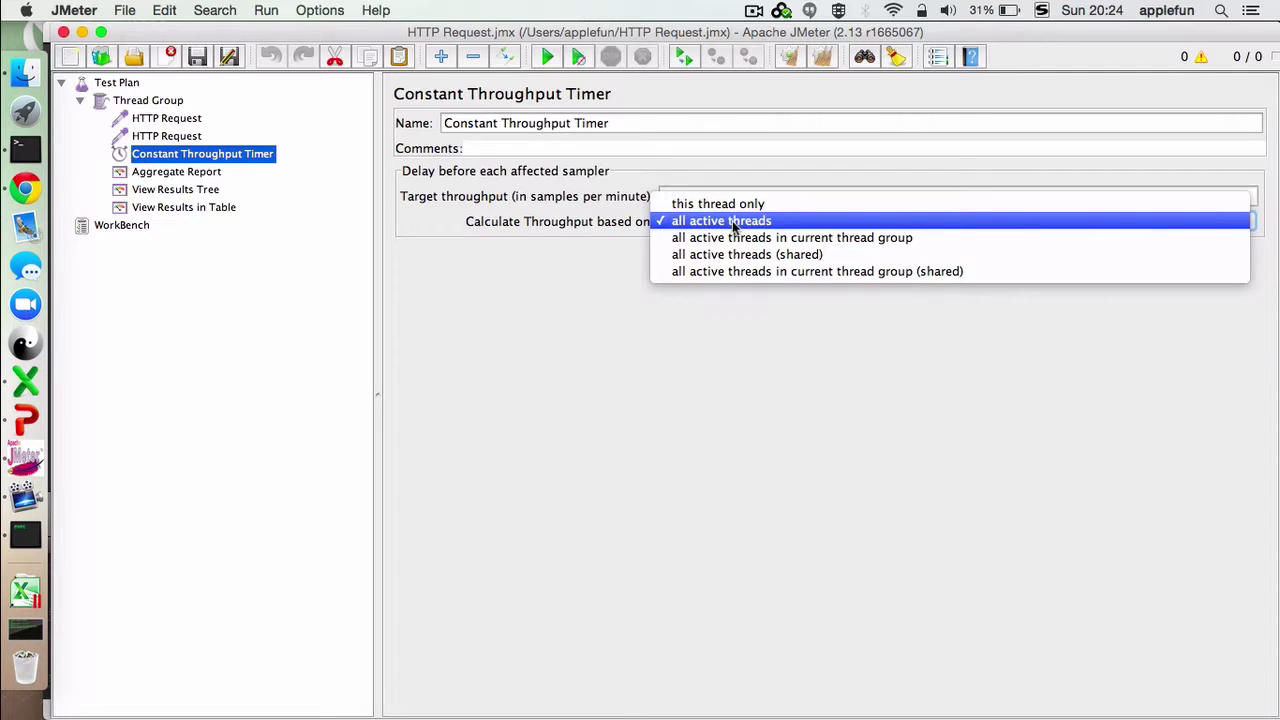
left_click(728, 221)
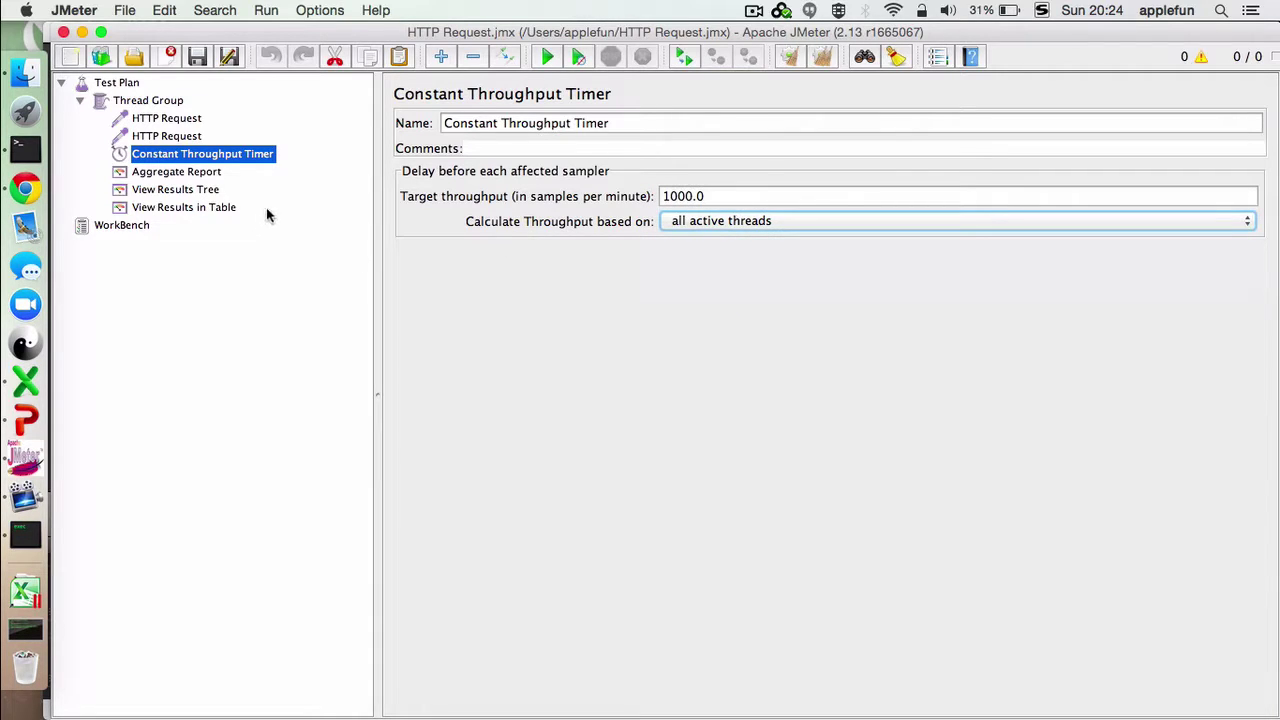
- Look through the Aggregate Report, View Results Tree and View Results in Table listeners
left_click(193, 174)
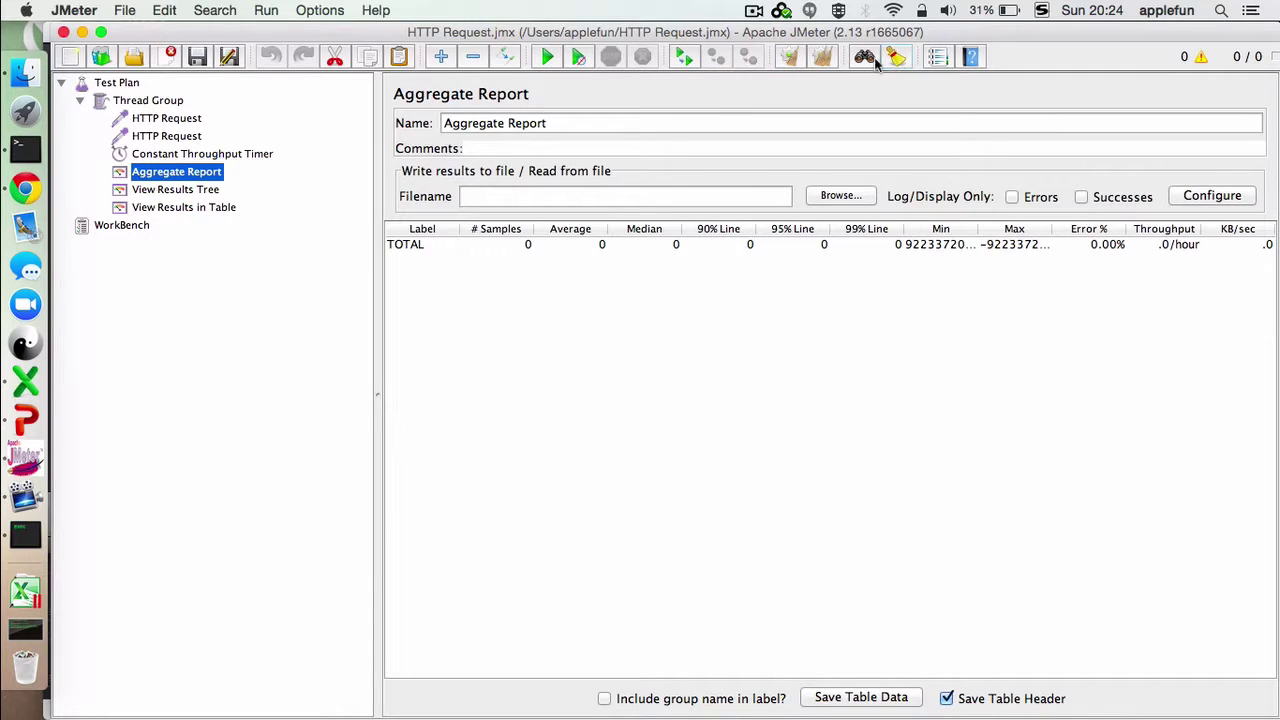
left_click(175, 189)
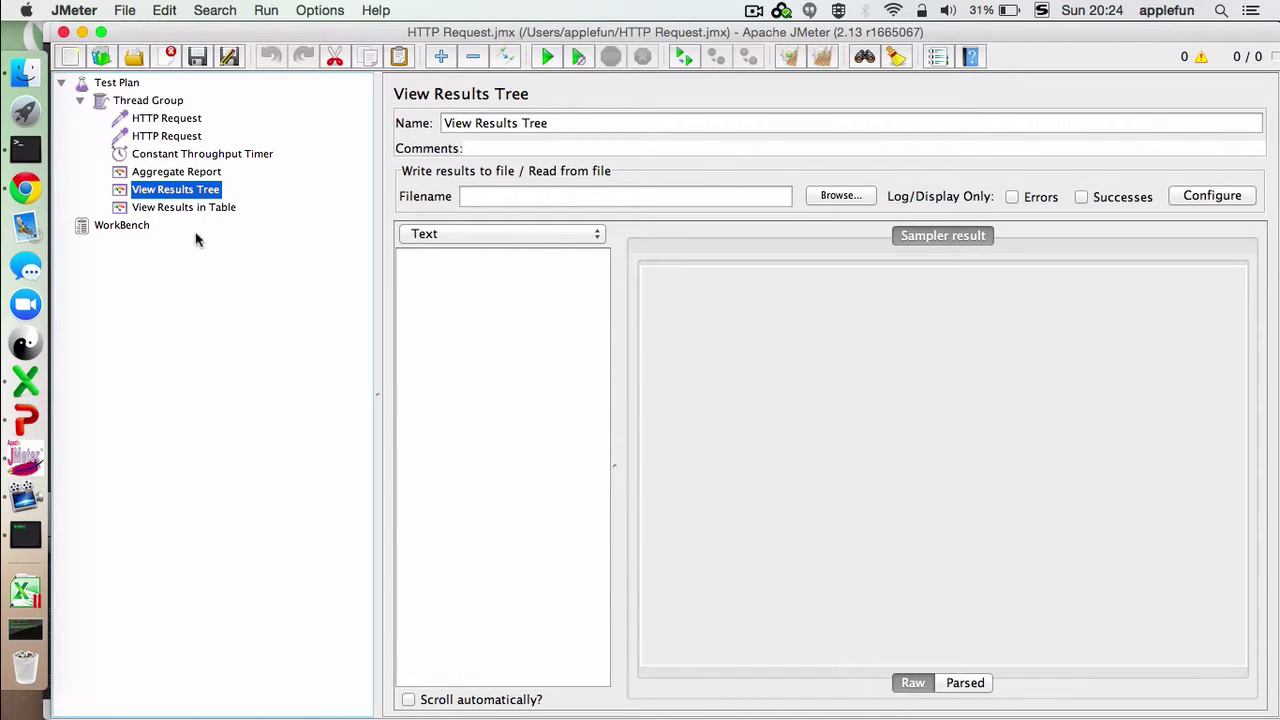
left_click(213, 207)
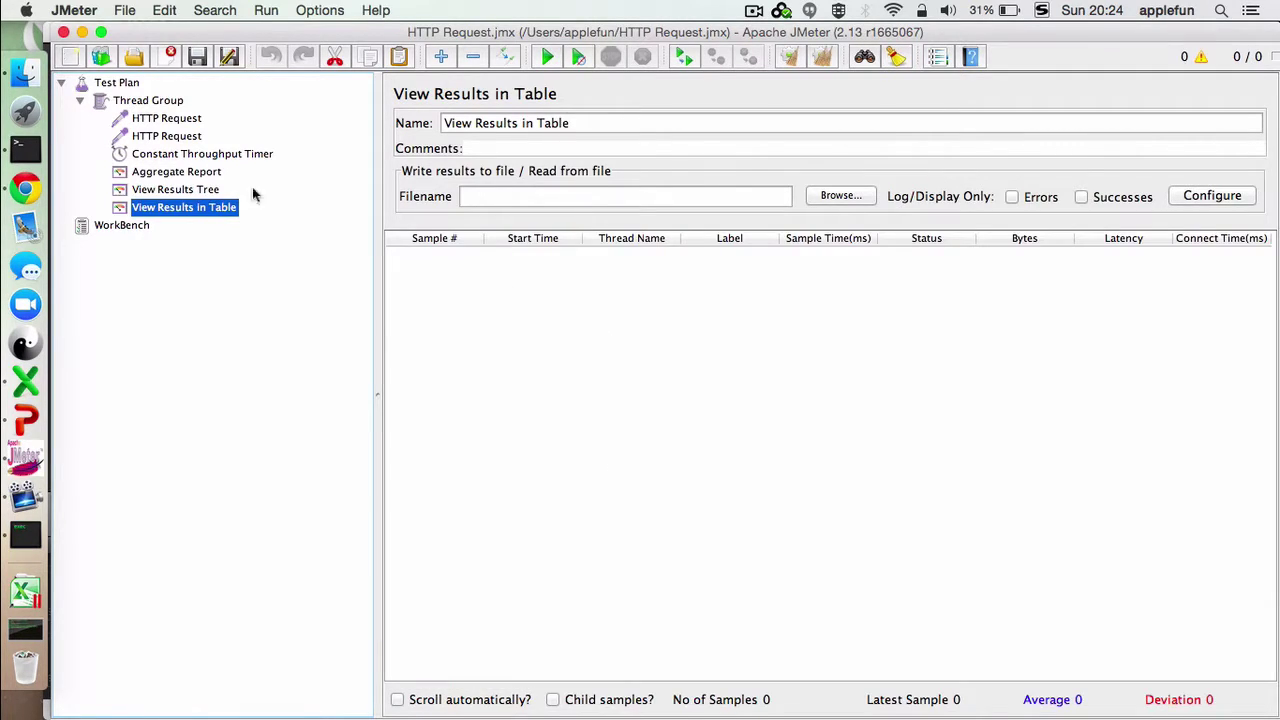
left_click(190, 174)
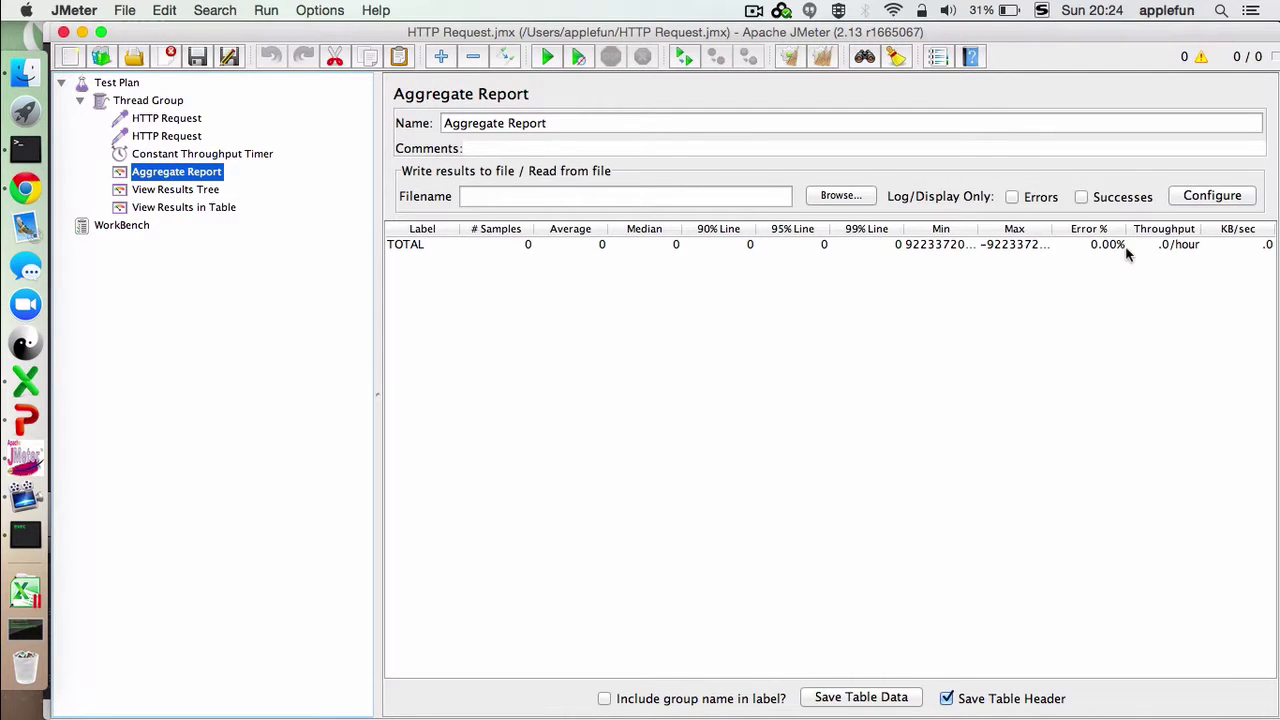
left_click(1170, 246)
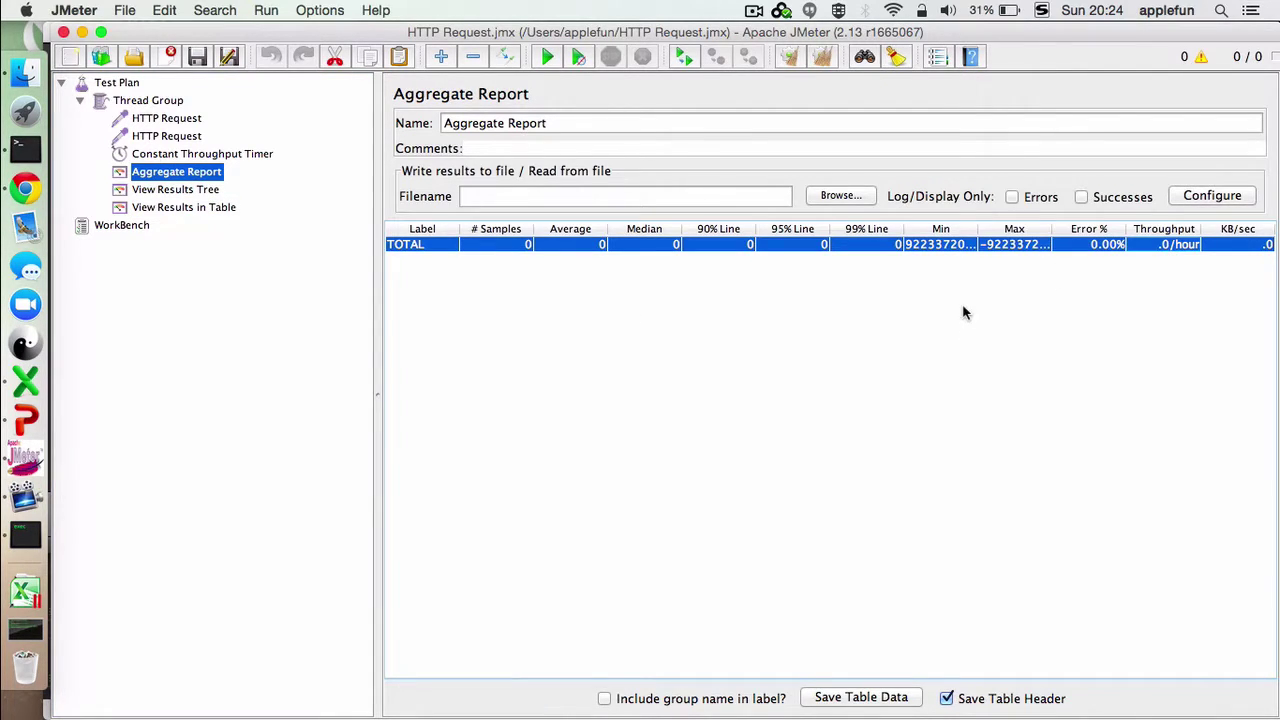
left_click(186, 190)
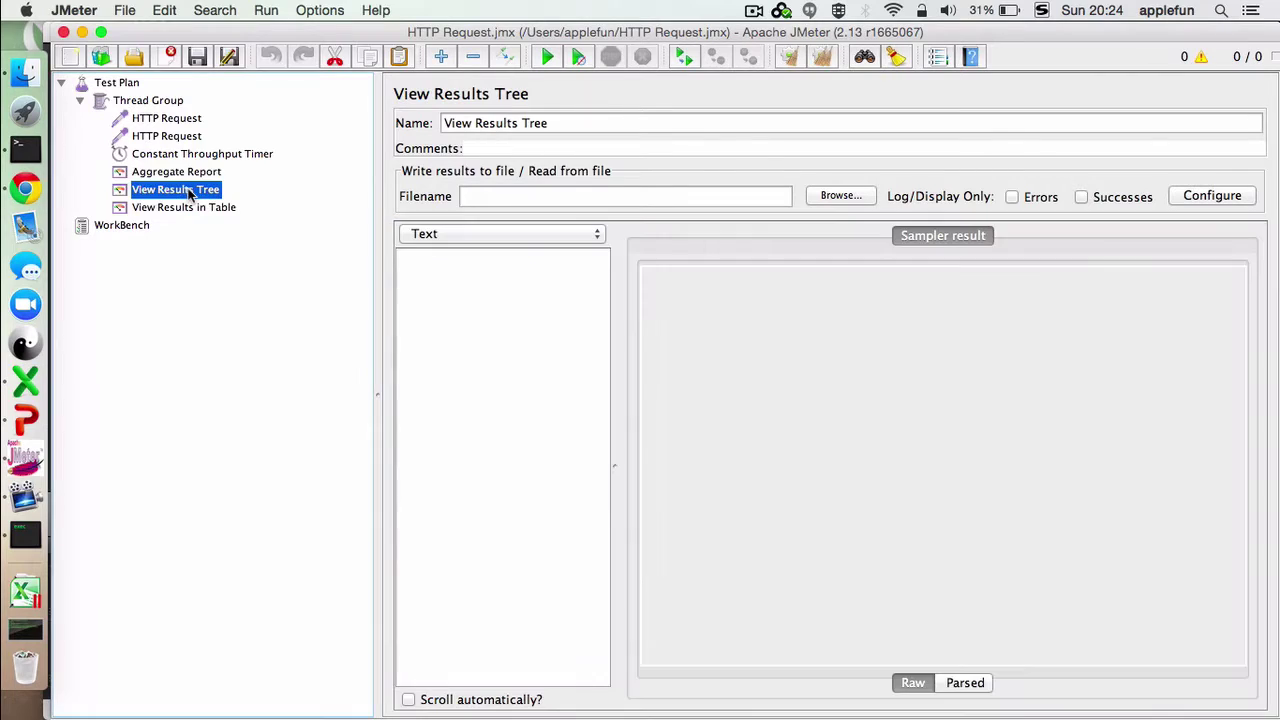
left_click(192, 207)
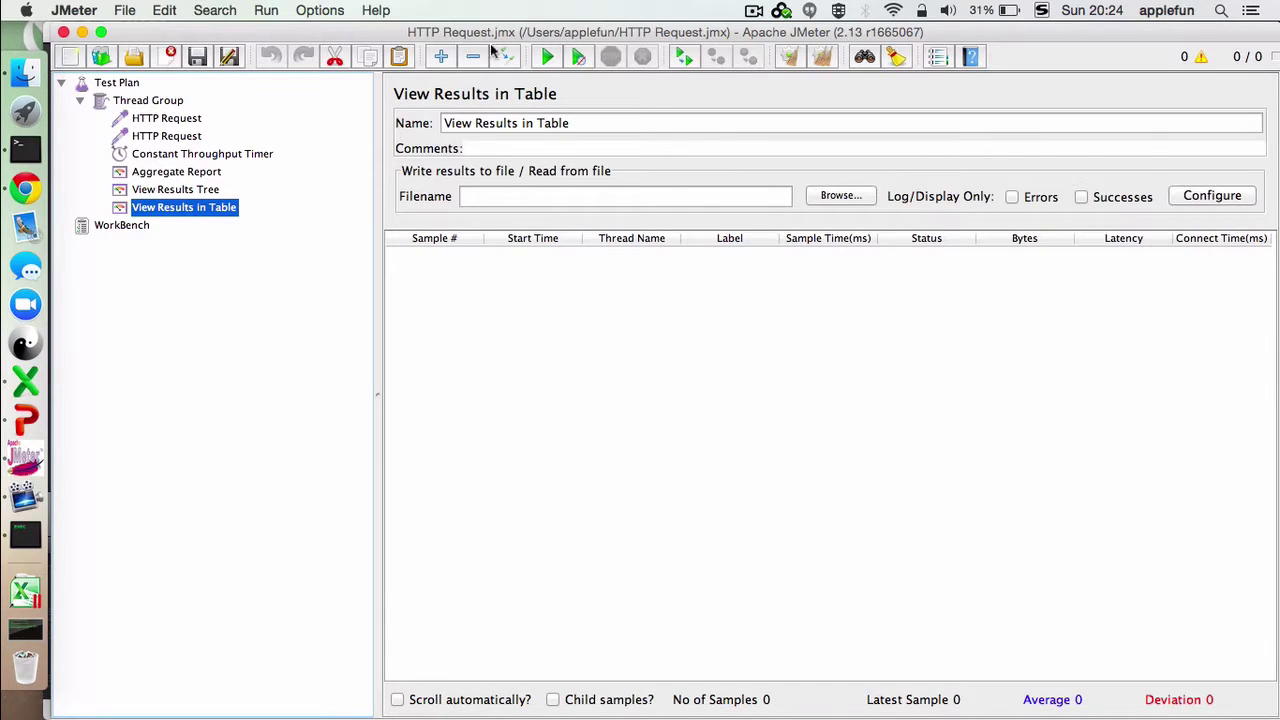
- Run the load test and inspect individual sample requests in View Results Tree and the throughput in the Aggregate Report
left_click(546, 57)
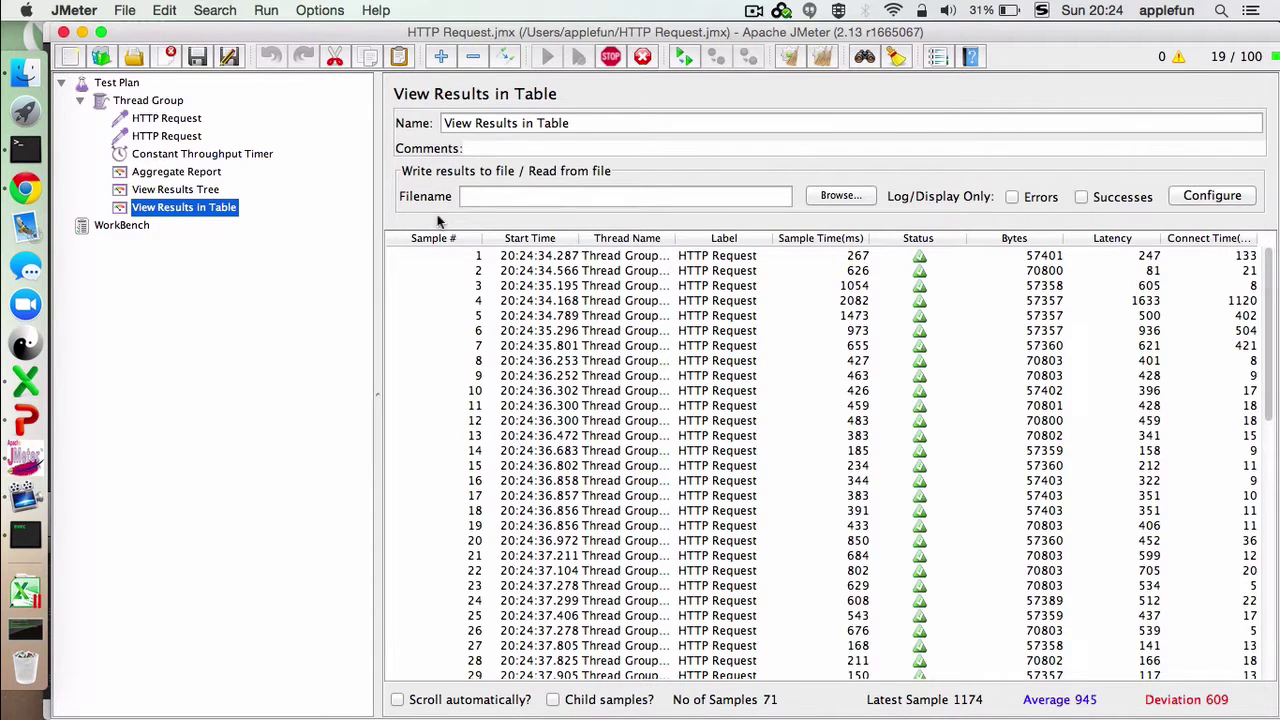
left_click(140, 189)
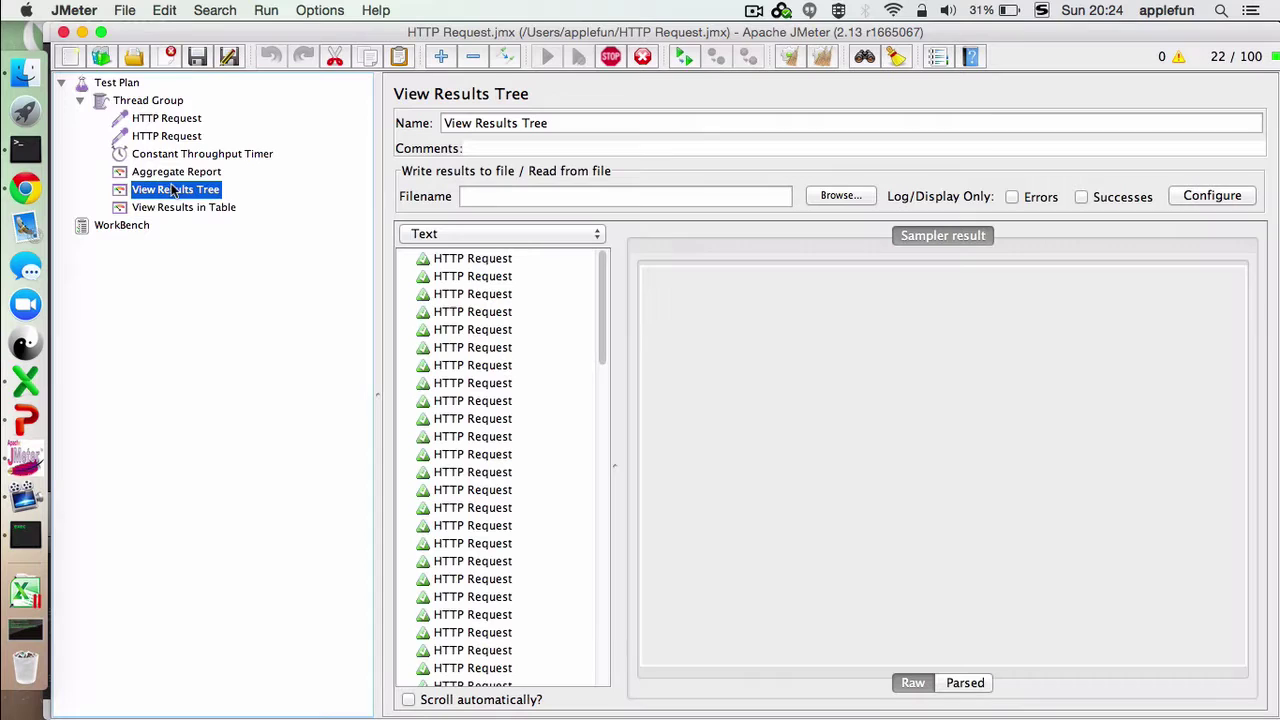
left_click(466, 333)
scroll(813, 367, "up", 2)
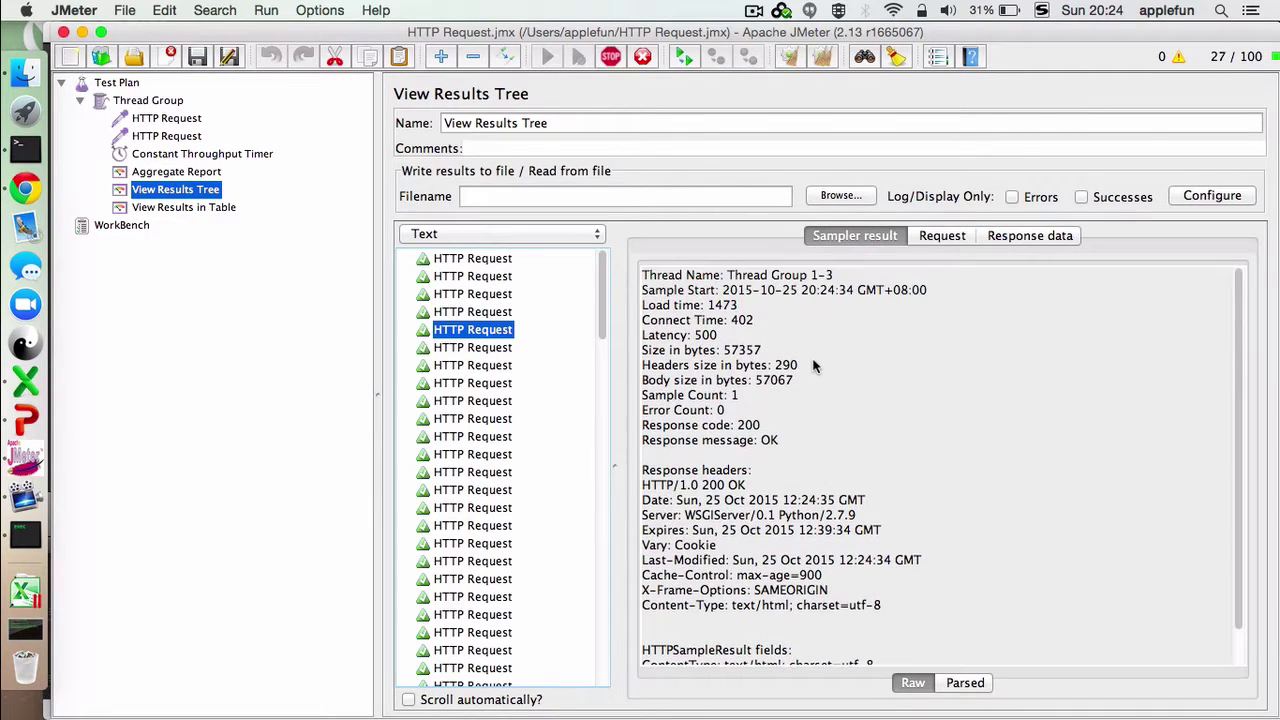
left_click(938, 239)
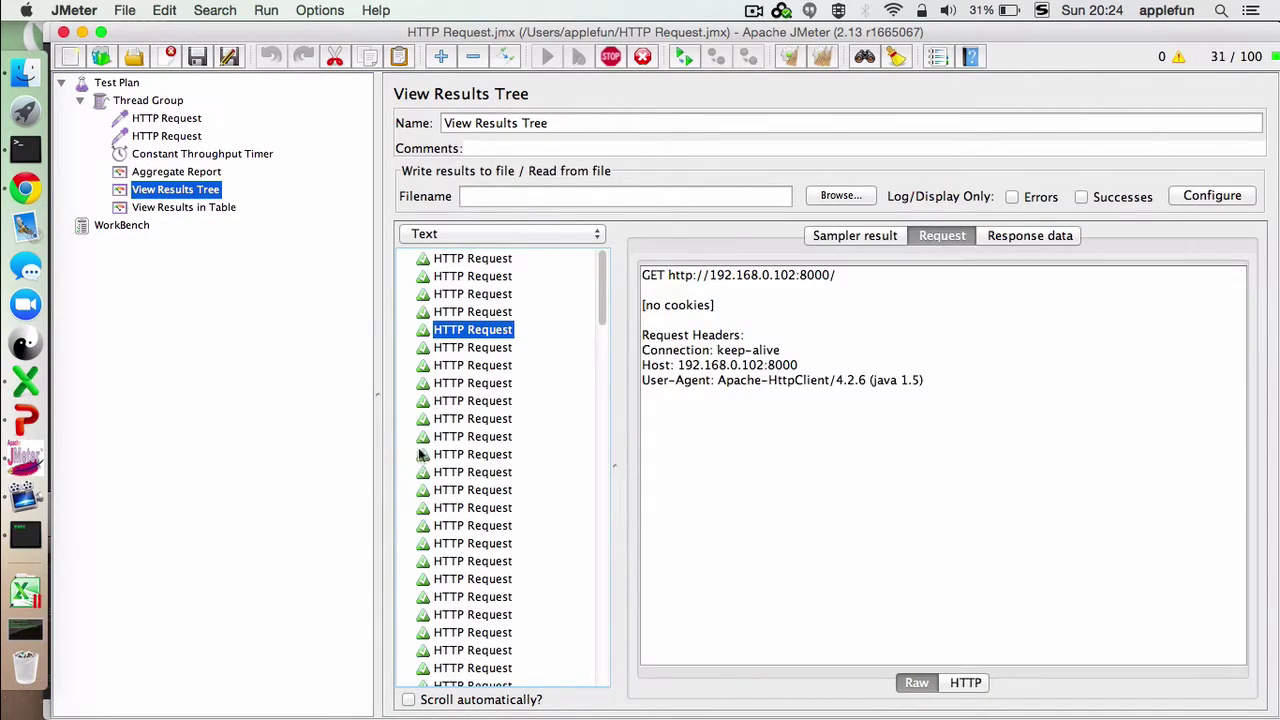
left_click(448, 490)
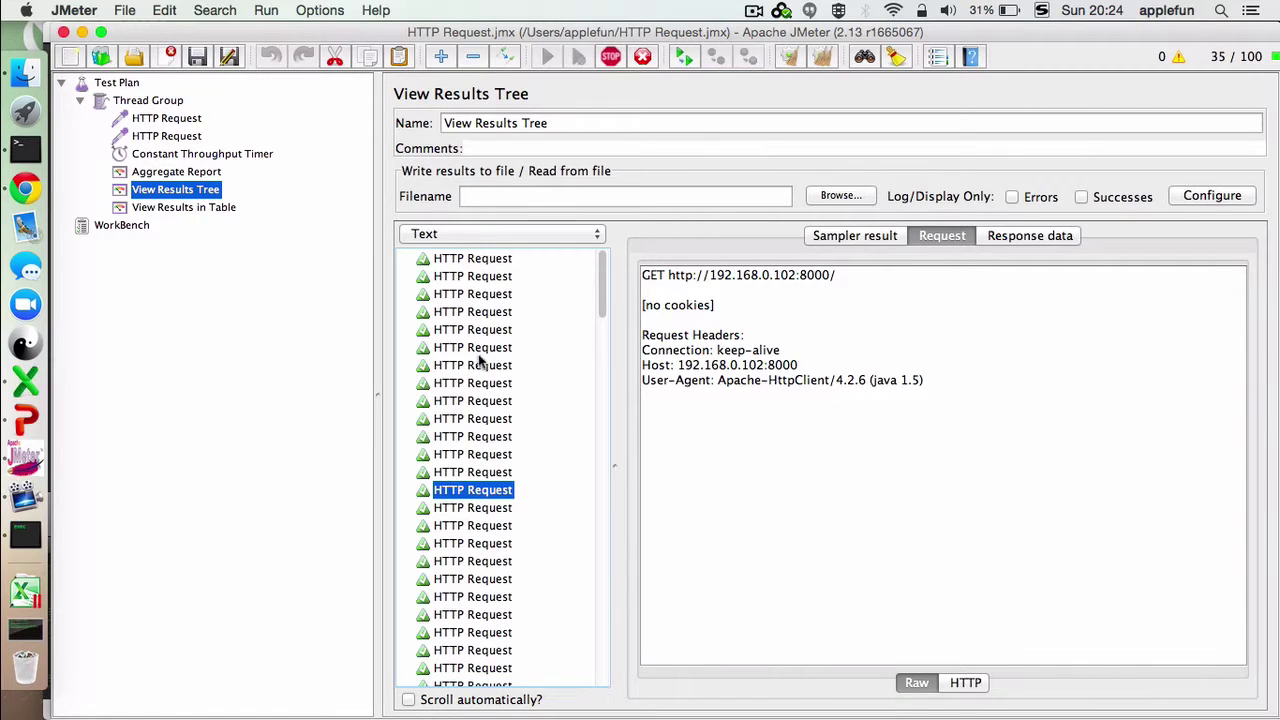
left_click(182, 174)
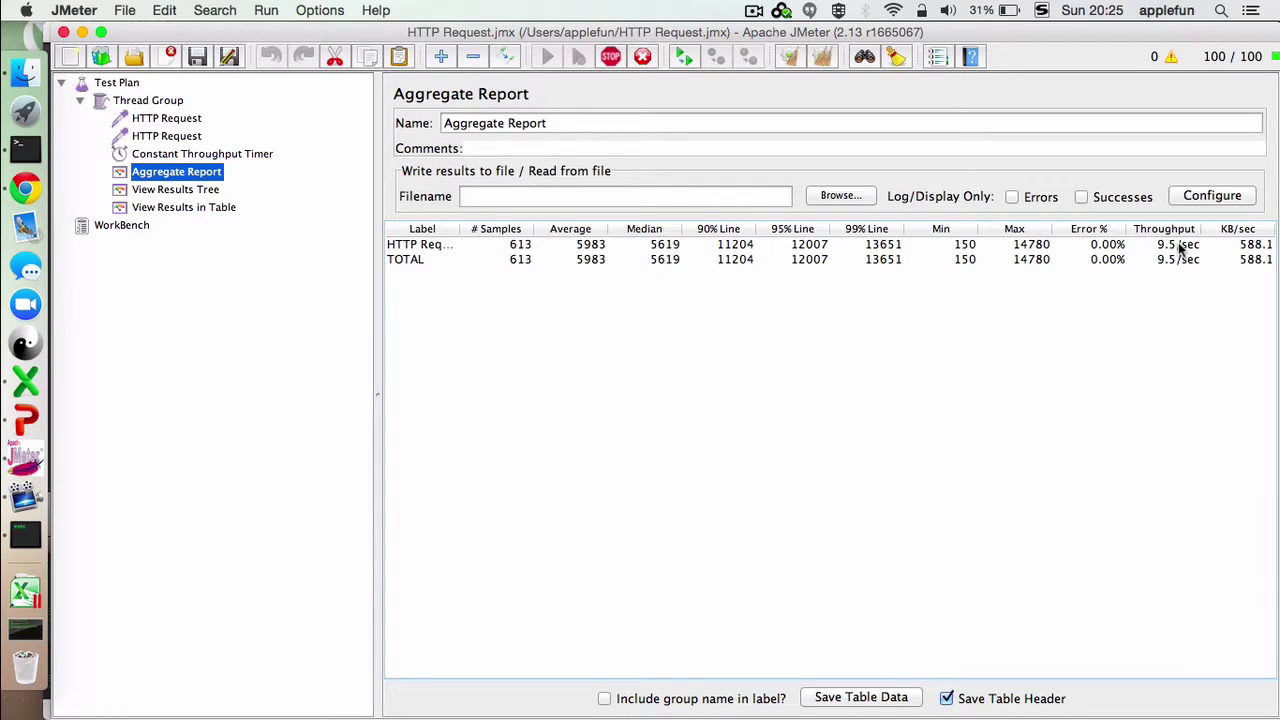
left_click(1180, 248)
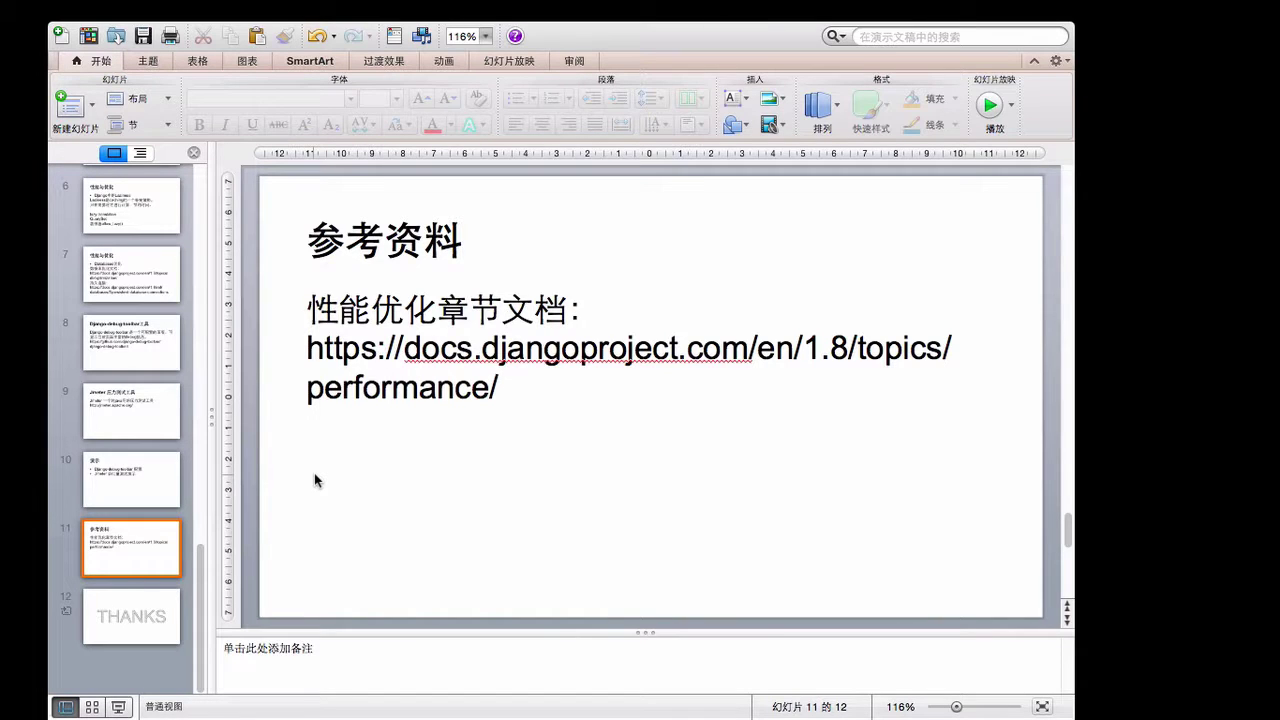
- Switch to PowerPoint and present the 参考资料 slide full screen
key("super+shift+Return")
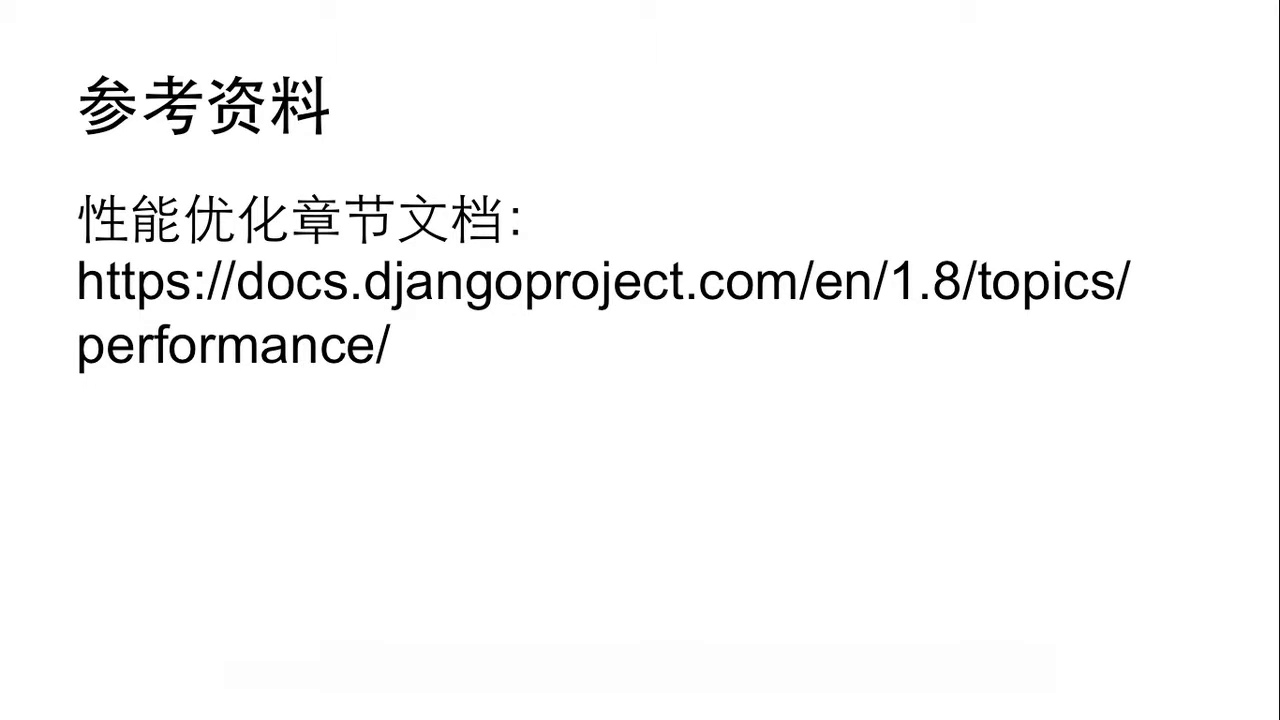